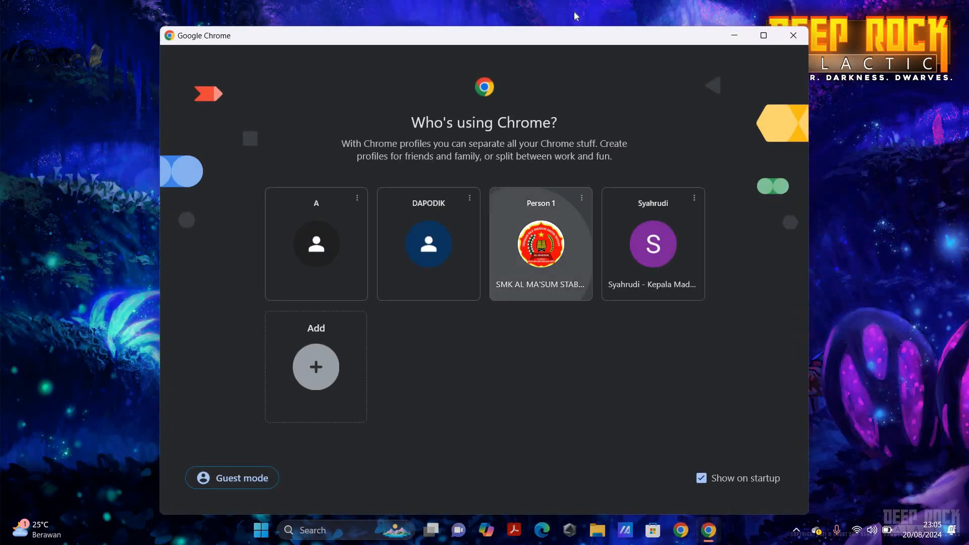
- Open Chrome with the SMK AL MA'SUM profile and search Google for 'sscasn'
{"action": "left_click", "coordinate": [500, 238]}
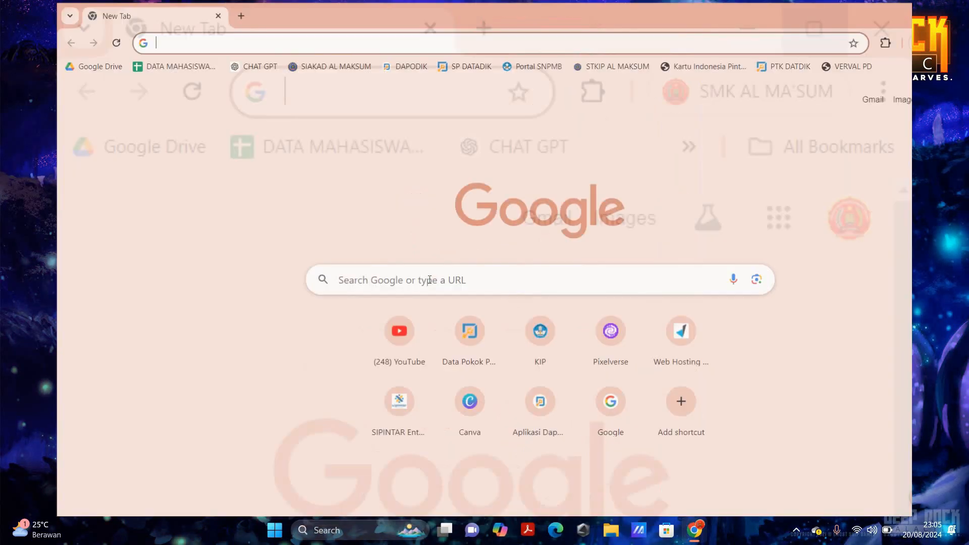
{"action": "left_click", "coordinate": [429, 280]}
{"action": "type", "text": "sscasn"}
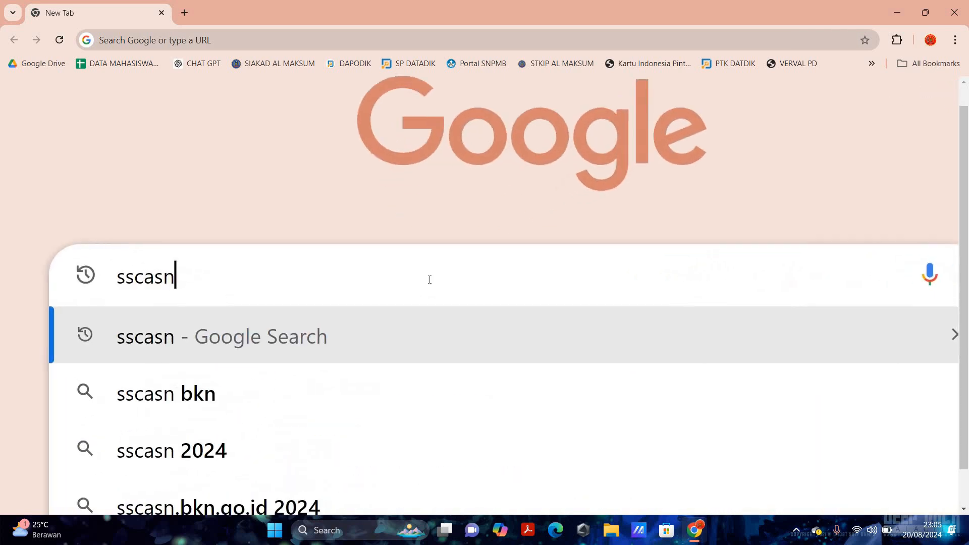
{"action": "key", "text": "Return"}
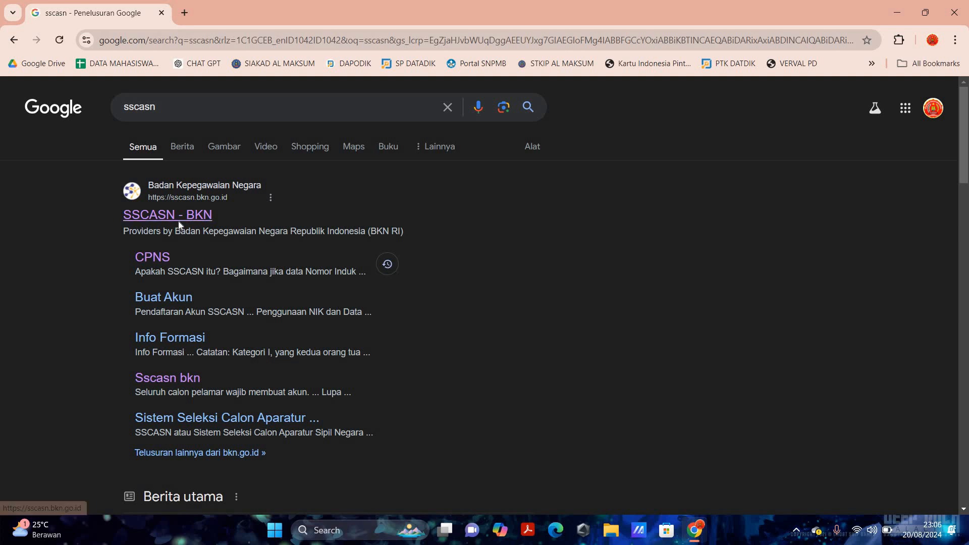
{"action": "scroll", "coordinate": [177, 221], "scroll_direction": "up", "scroll_amount": 5}
- Open the 'SSCASN - BKN' search result at sscasn.bkn.go.id
{"action": "left_click", "coordinate": [173, 215]}
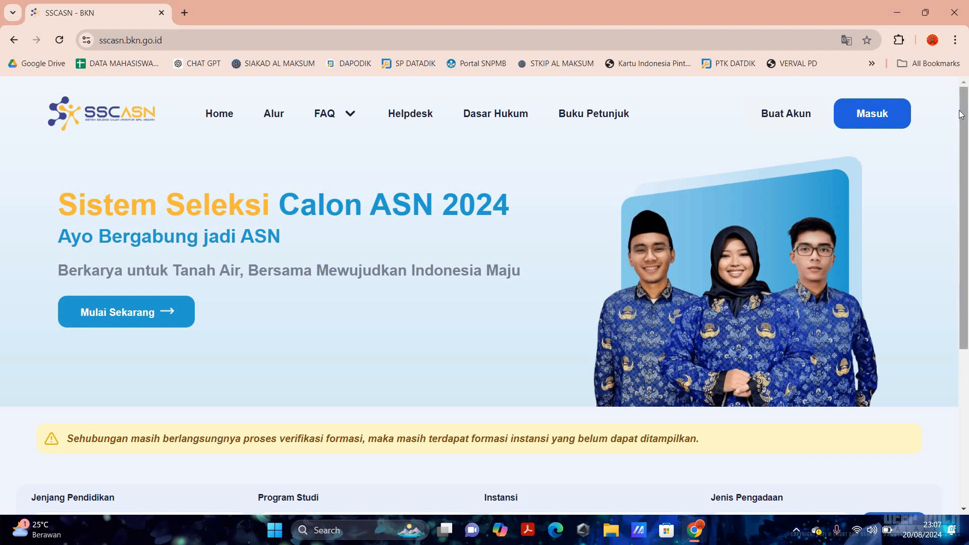
{"action": "scroll", "coordinate": [894, 125], "scroll_direction": "up", "scroll_amount": 5}
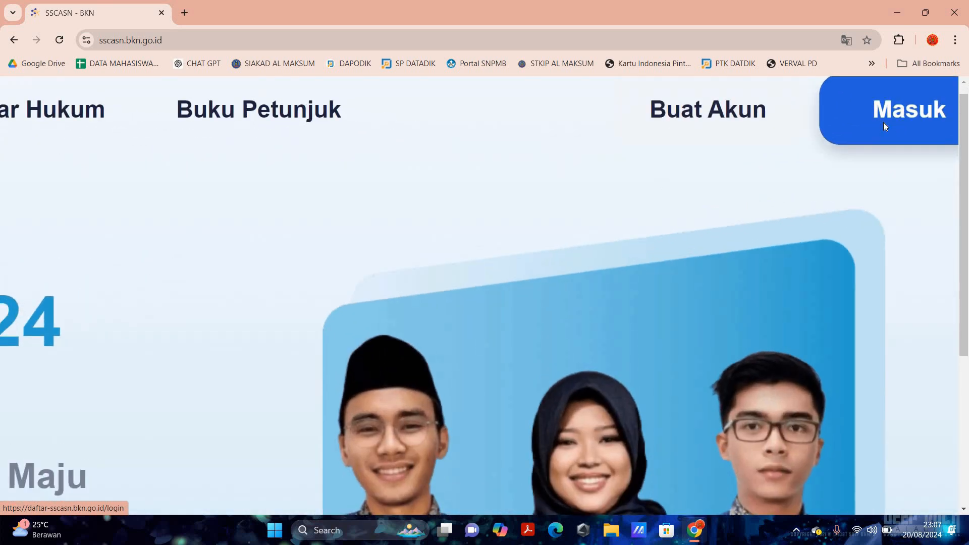
- Log in to SSCASN, dismissing the browser notice and entering the CAPTCHA code
{"action": "left_click", "coordinate": [883, 126]}
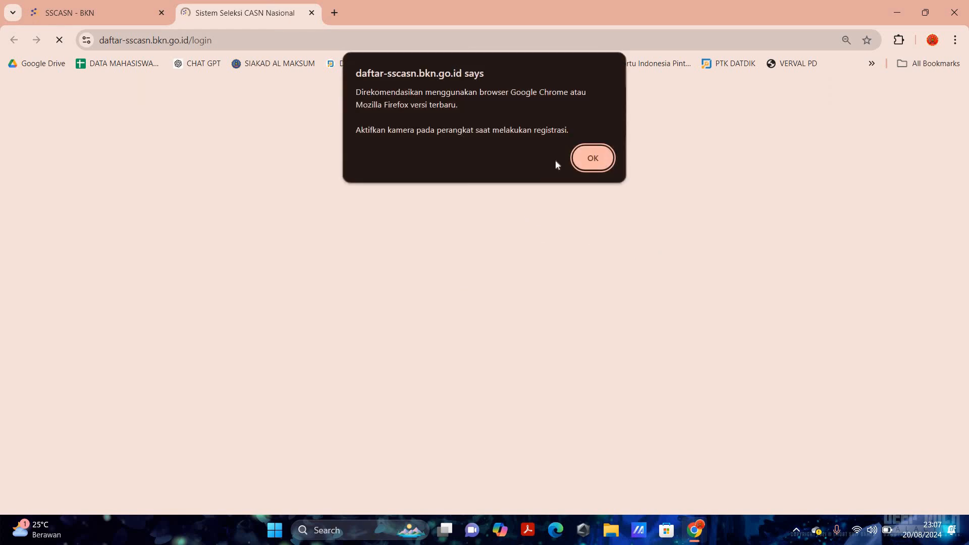
{"action": "left_click", "coordinate": [586, 156]}
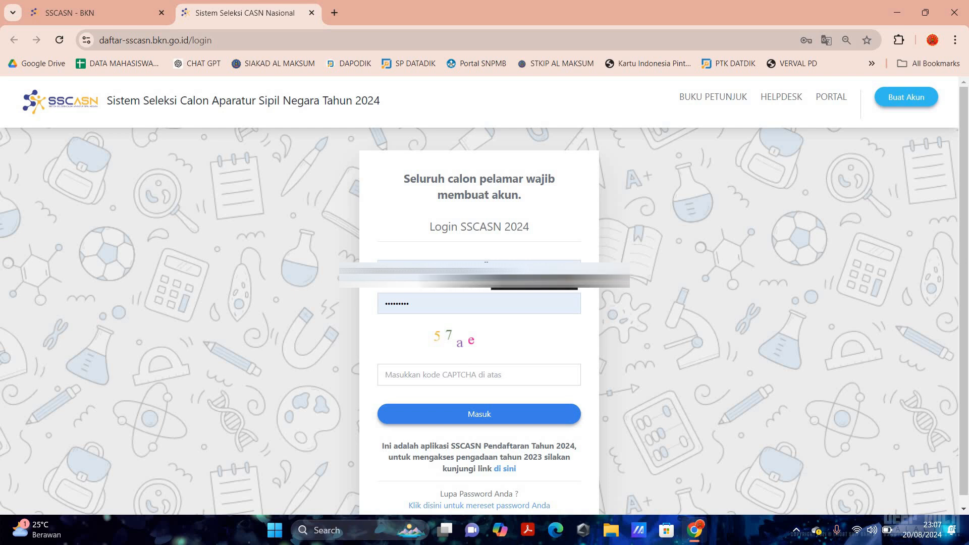
{"action": "left_click", "coordinate": [451, 374]}
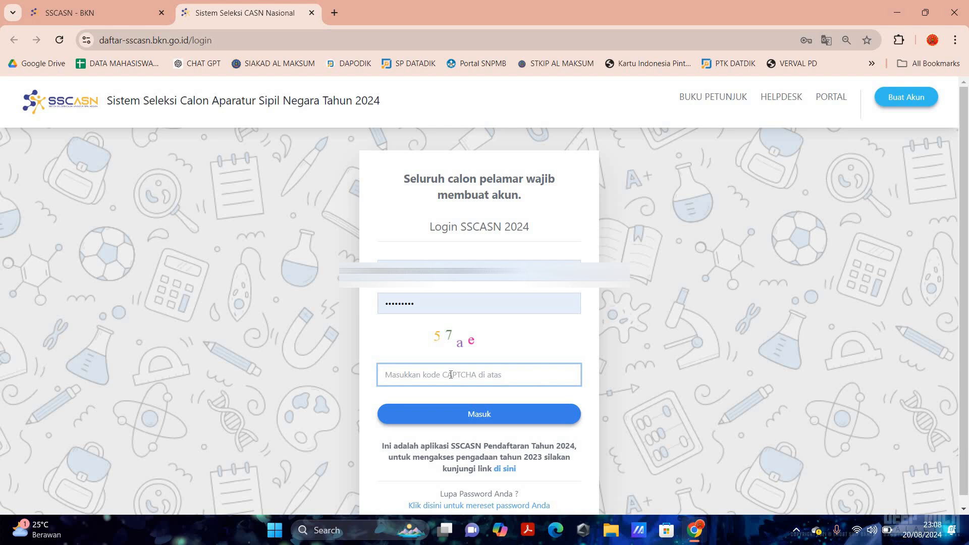
{"action": "type", "text": "57ae"}
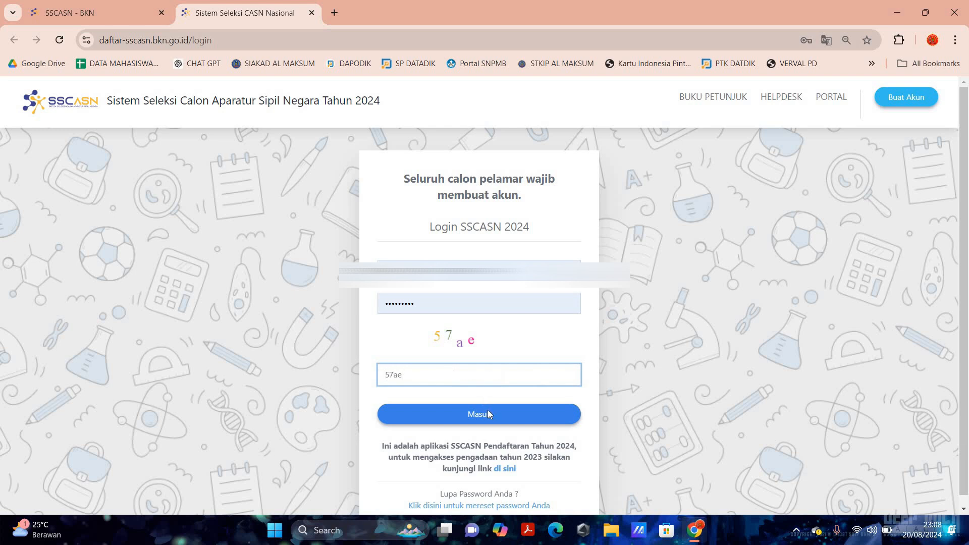
{"action": "left_click", "coordinate": [488, 414]}
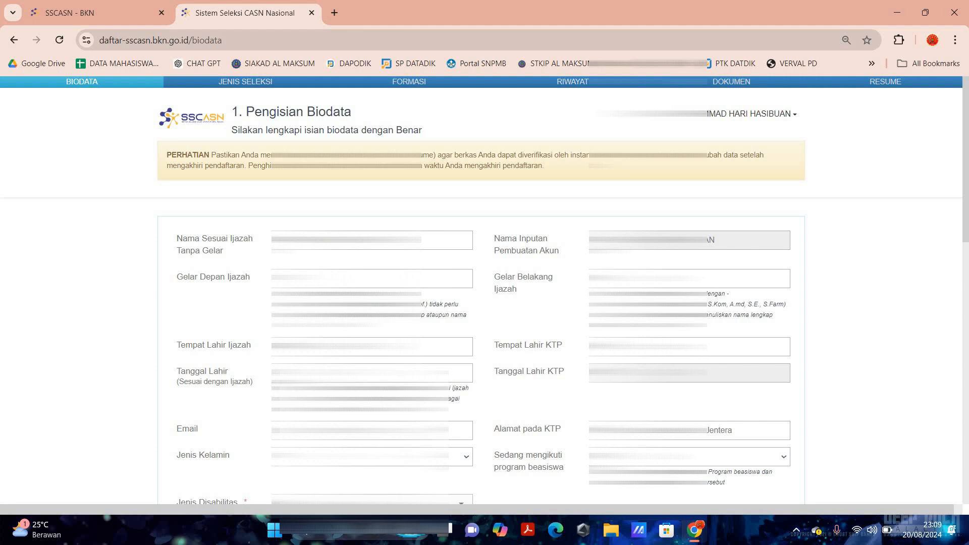
- Replace the diploma birthplace with LANGKAT (KAB) from the suggestions
{"action": "left_click_drag", "start_coordinate": [354, 347], "coordinate": [275, 347]}
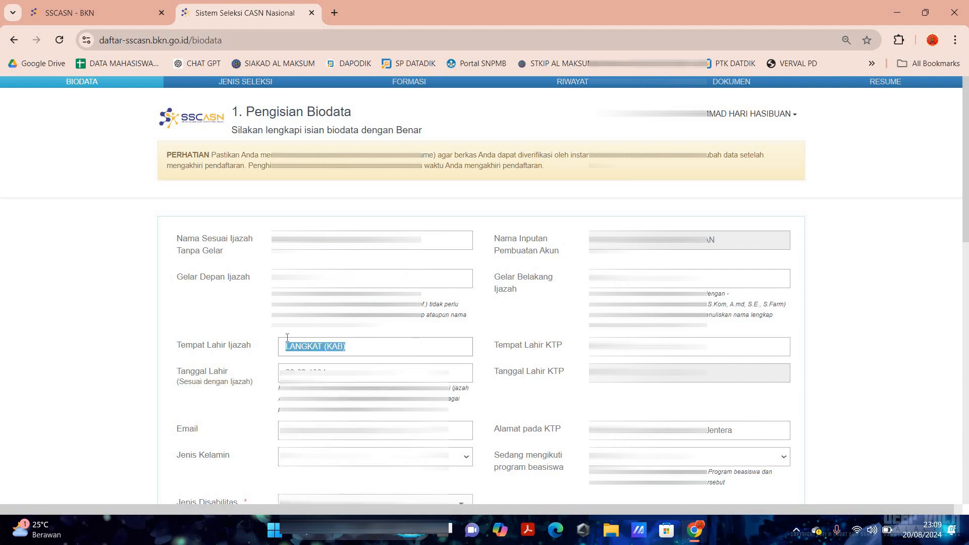
{"action": "type", "text": "langh"}
{"action": "key", "text": "BackSpace"}
{"action": "type", "text": "kat"}
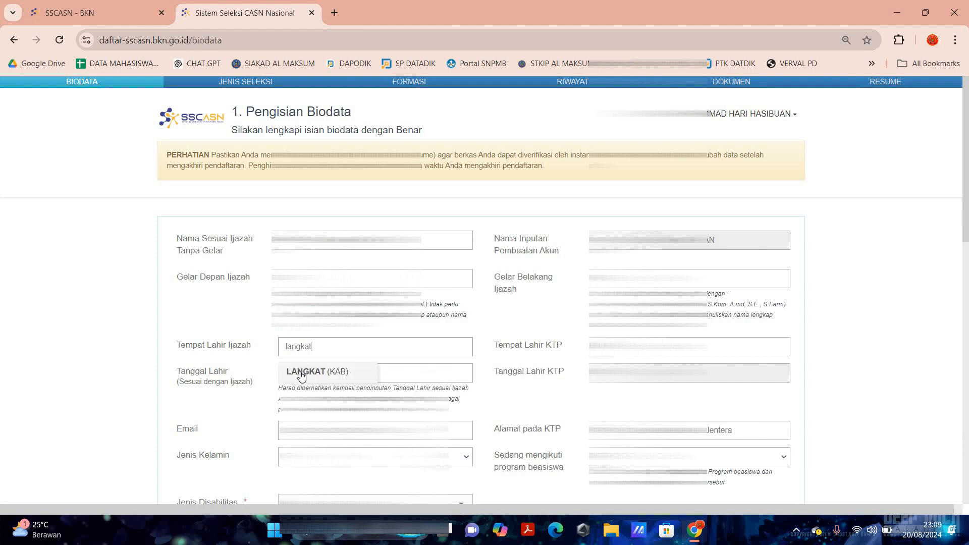
{"action": "left_click", "coordinate": [302, 374]}
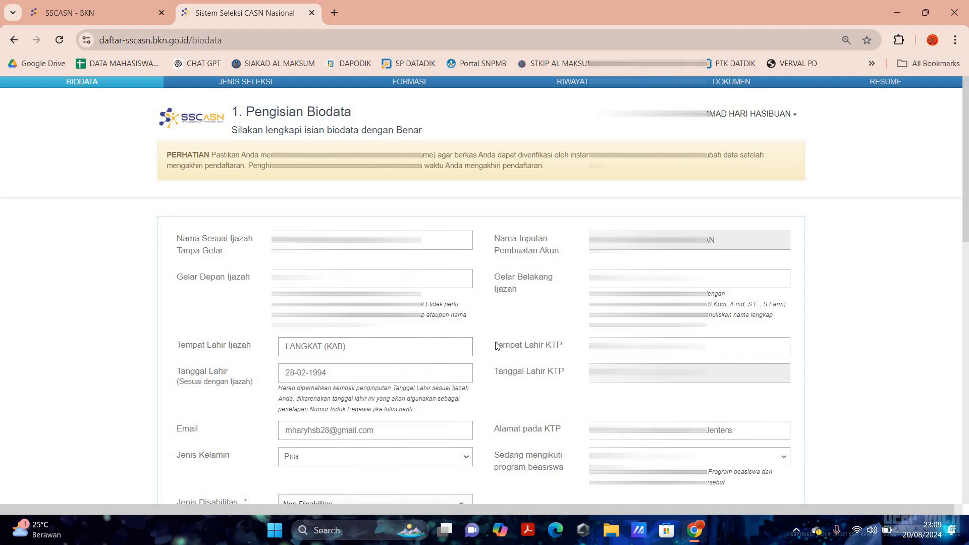
- Highlight the Tempat Lahir KTP, Tanggal Lahir KTP and Alamat pada KTP labels
{"action": "triple_click", "coordinate": [570, 347]}
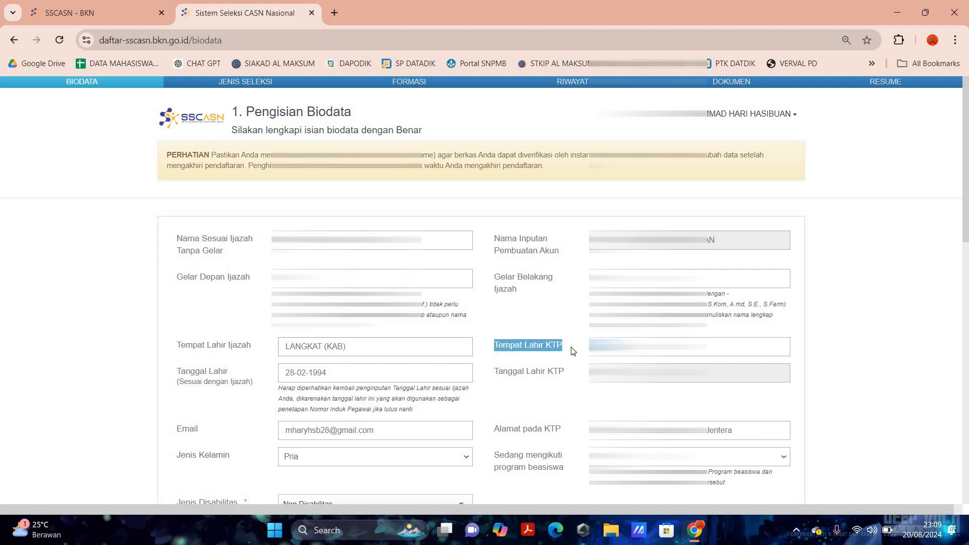
{"action": "triple_click", "coordinate": [573, 384]}
{"action": "left_click_drag", "start_coordinate": [573, 379], "coordinate": [572, 380]}
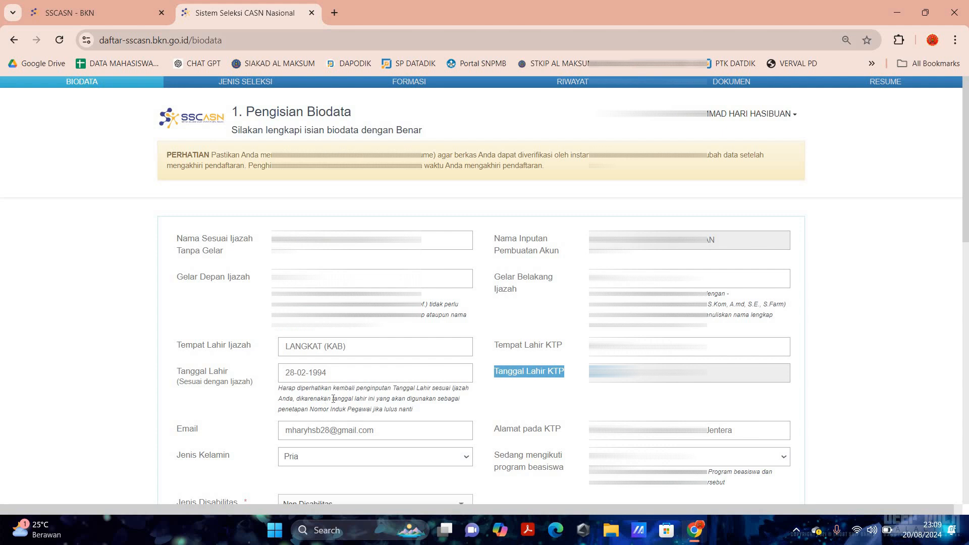
{"action": "scroll", "coordinate": [333, 399], "scroll_direction": "down", "scroll_amount": 3}
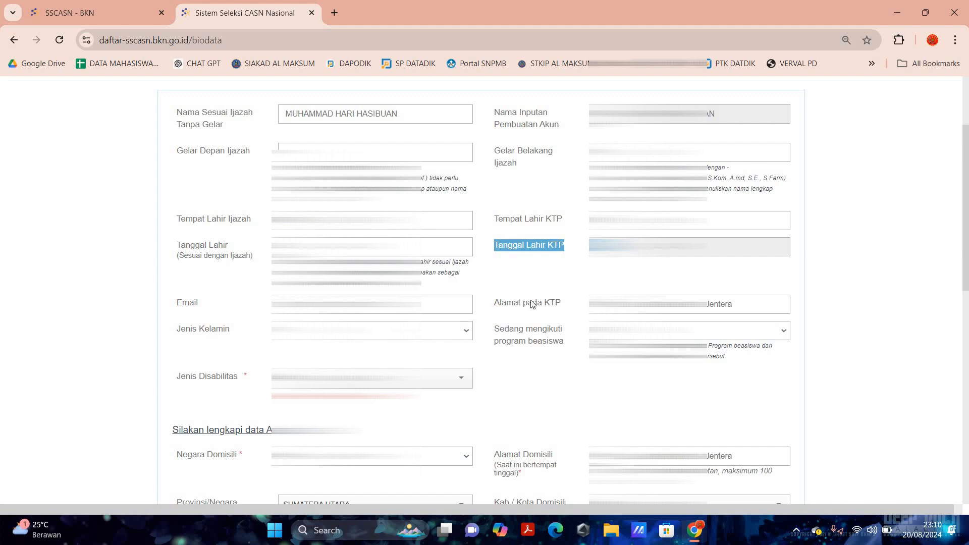
{"action": "left_click_drag", "start_coordinate": [495, 301], "coordinate": [556, 301]}
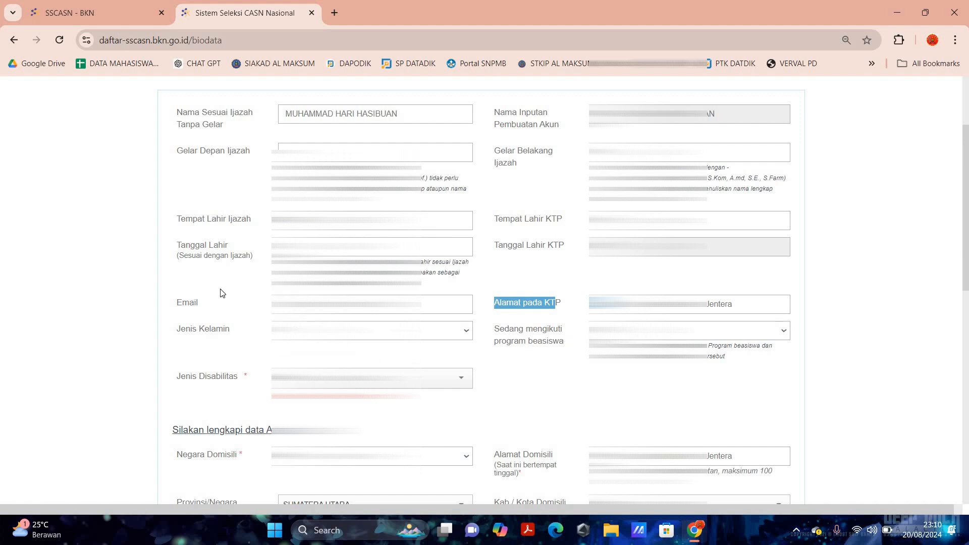
- Fill the CAPTCHA at the bottom of the biodata form and proceed with Selanjutnya
{"action": "scroll", "coordinate": [219, 289], "scroll_direction": "down", "scroll_amount": 2}
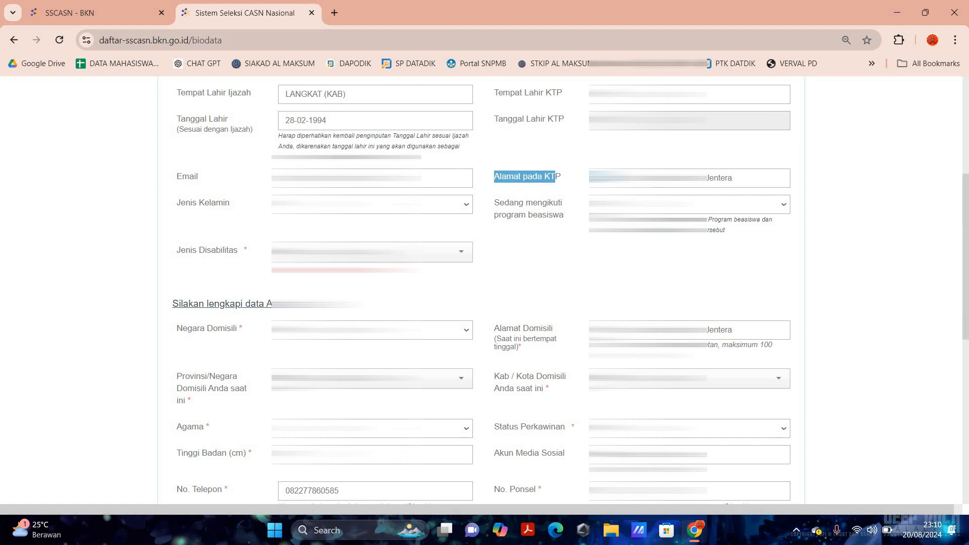
{"action": "scroll", "coordinate": [220, 268], "scroll_direction": "down", "scroll_amount": 1}
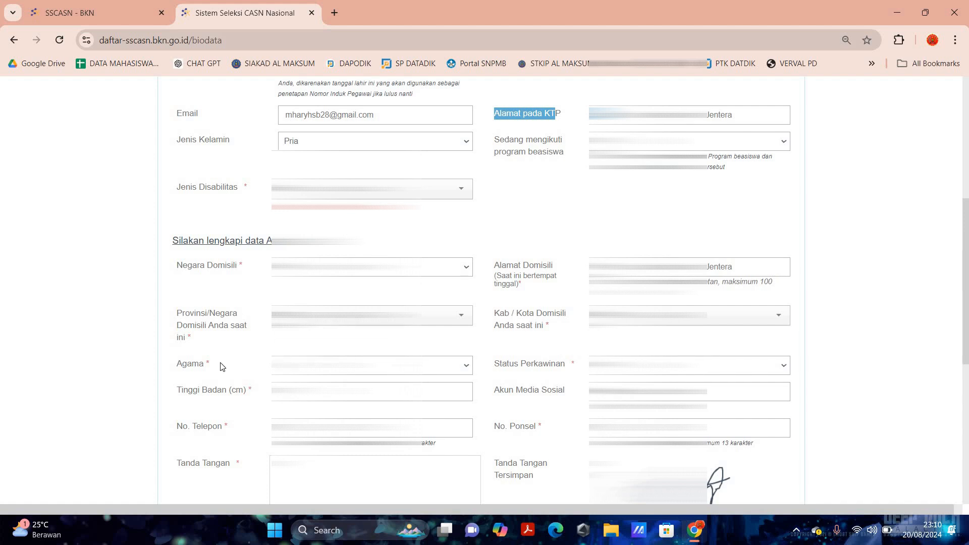
{"action": "scroll", "coordinate": [247, 301], "scroll_direction": "down", "scroll_amount": 3}
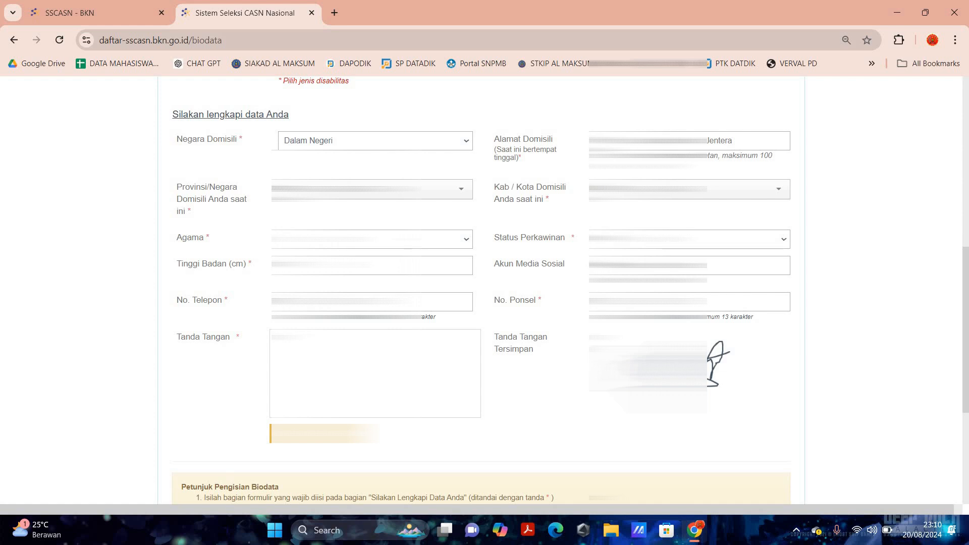
{"action": "scroll", "coordinate": [552, 234], "scroll_direction": "up", "scroll_amount": 1}
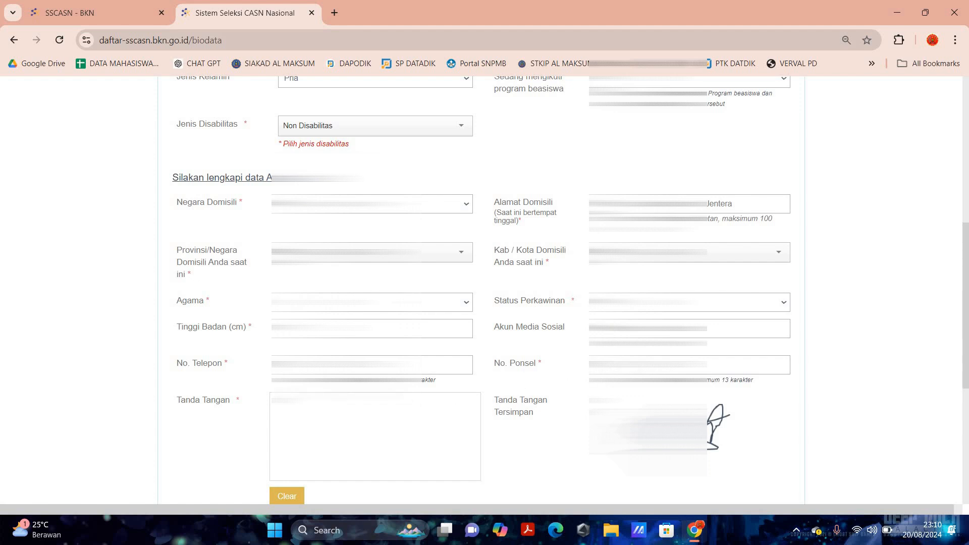
{"action": "scroll", "coordinate": [484, 290], "scroll_direction": "down", "scroll_amount": 1}
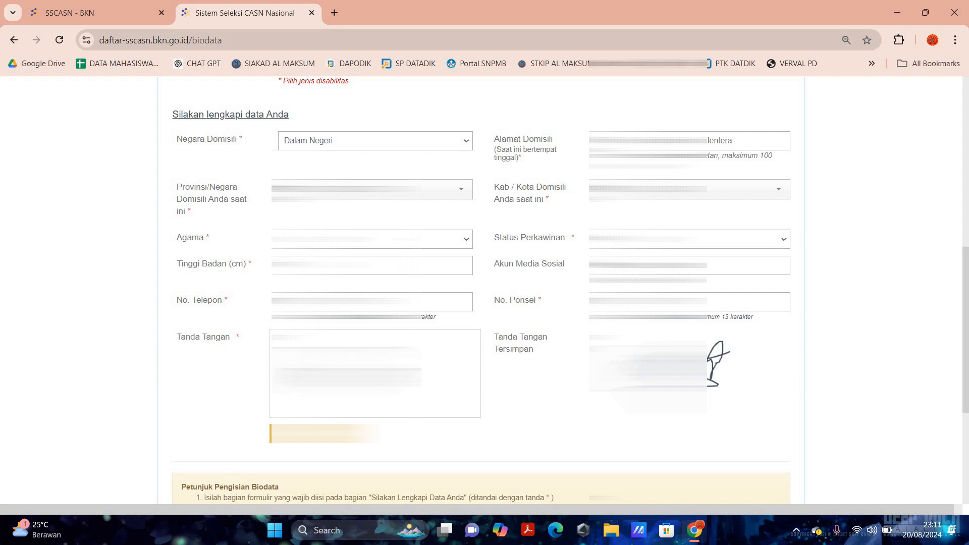
{"action": "scroll", "coordinate": [214, 401], "scroll_direction": "down", "scroll_amount": 4}
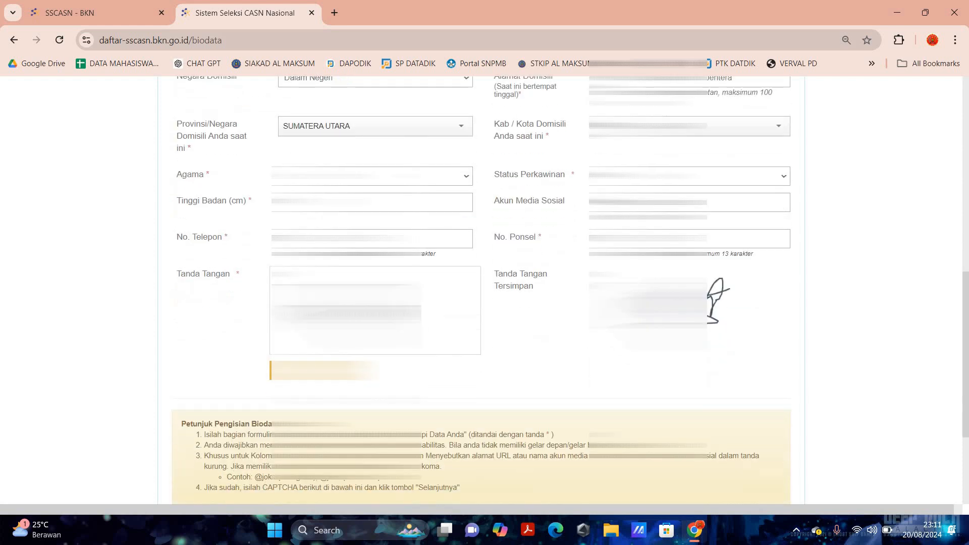
{"action": "scroll", "coordinate": [484, 303], "scroll_direction": "down", "scroll_amount": 1}
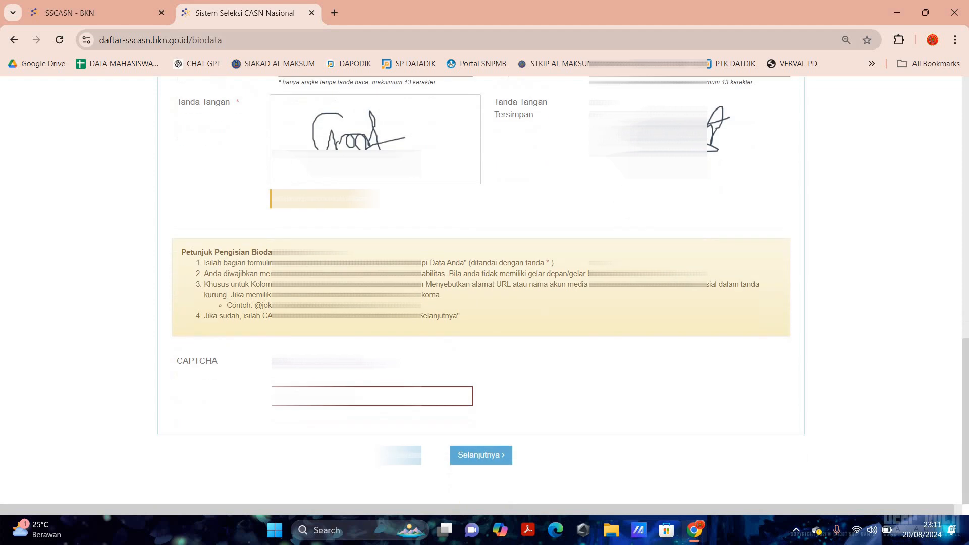
{"action": "left_click", "coordinate": [353, 396]}
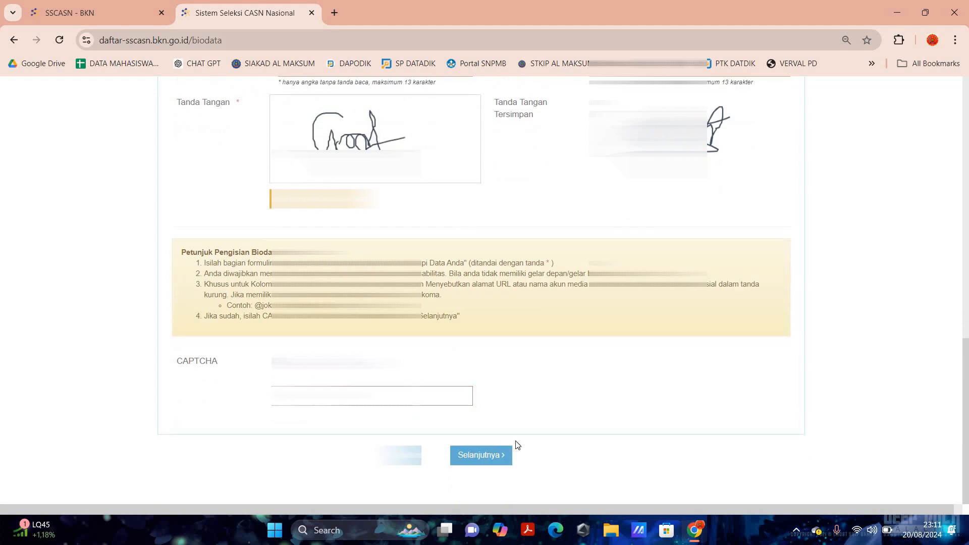
{"action": "left_click", "coordinate": [485, 455]}
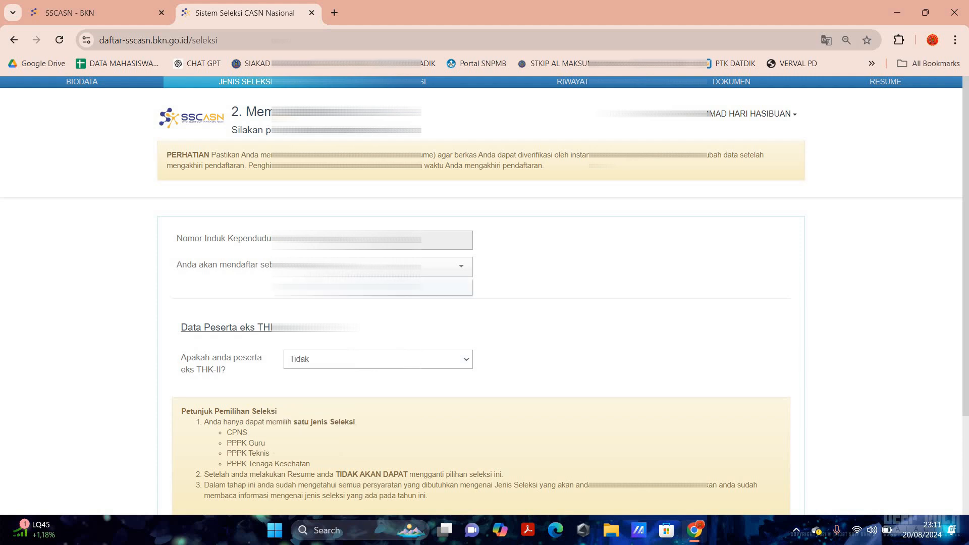
- Confirm CPNS as the registration type and continue with Selanjutnya
{"action": "scroll", "coordinate": [371, 269], "scroll_direction": "up", "scroll_amount": 5}
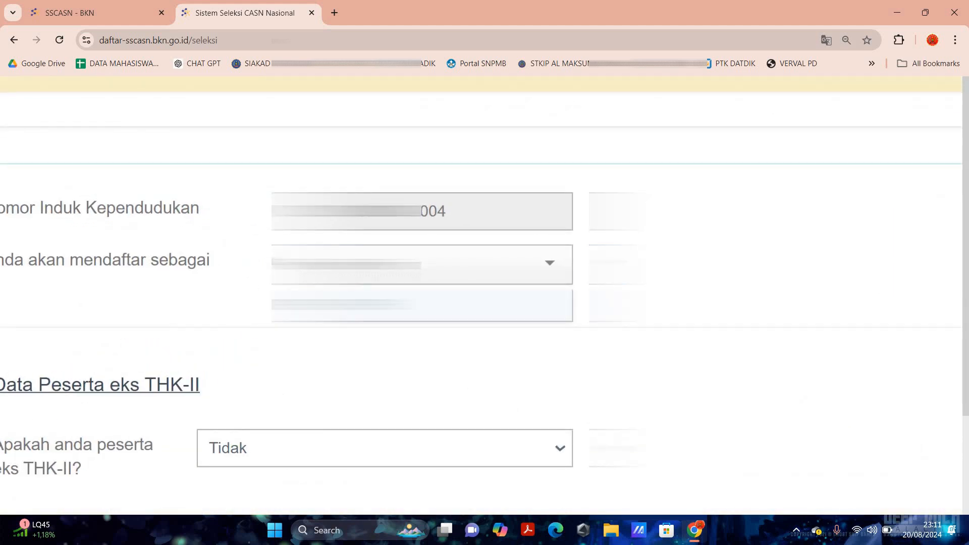
{"action": "scroll", "coordinate": [372, 270], "scroll_direction": "down", "scroll_amount": 3}
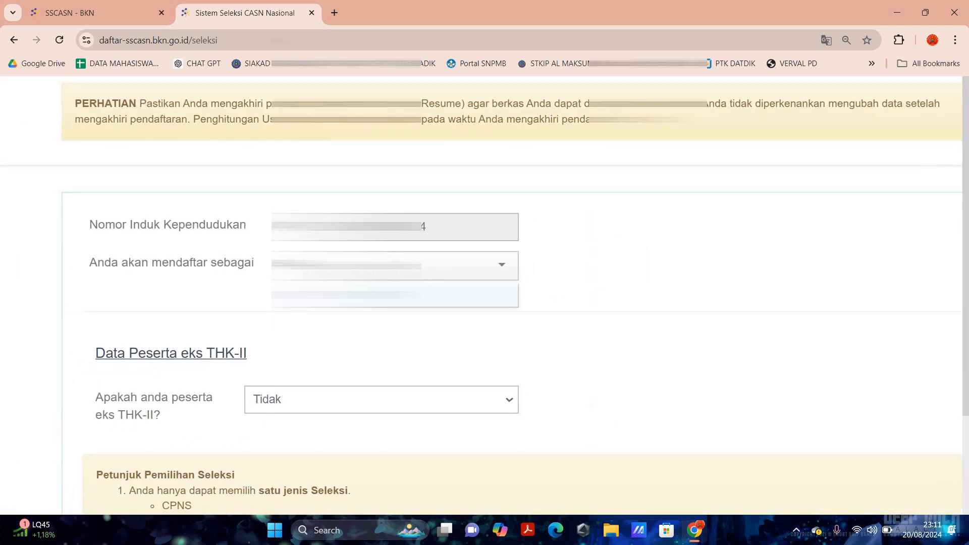
{"action": "scroll", "coordinate": [485, 282], "scroll_direction": "down", "scroll_amount": 2}
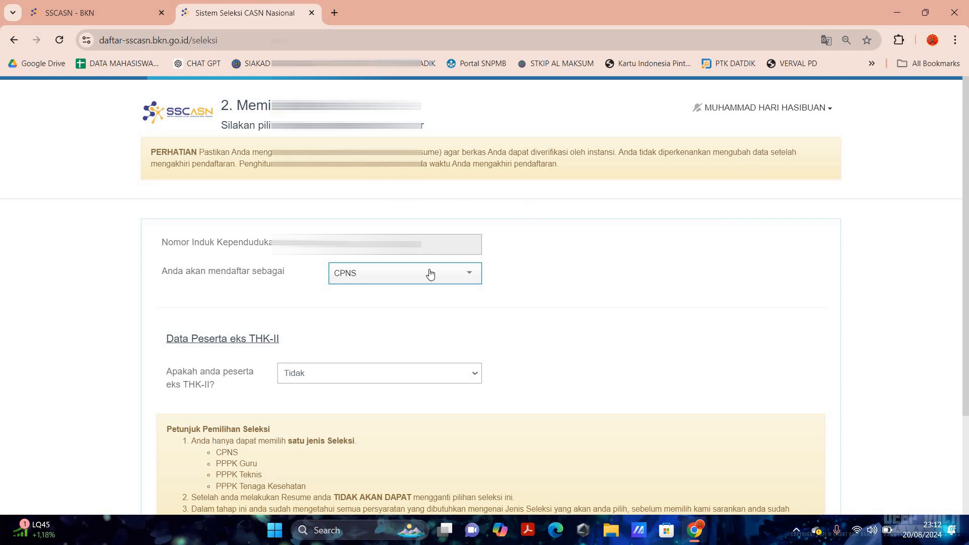
{"action": "scroll", "coordinate": [426, 288], "scroll_direction": "down", "scroll_amount": 1}
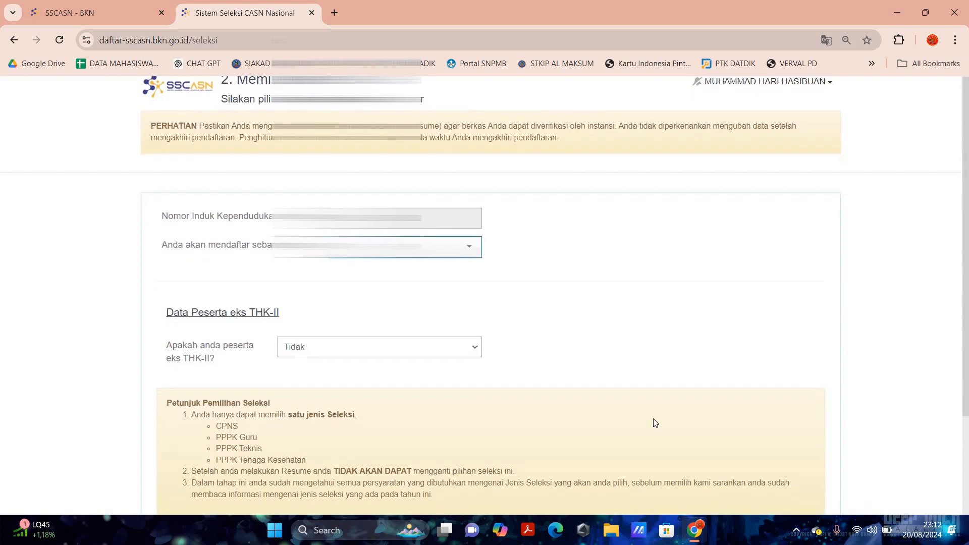
{"action": "scroll", "coordinate": [528, 452], "scroll_direction": "down", "scroll_amount": 3}
{"action": "left_click", "coordinate": [529, 449]}
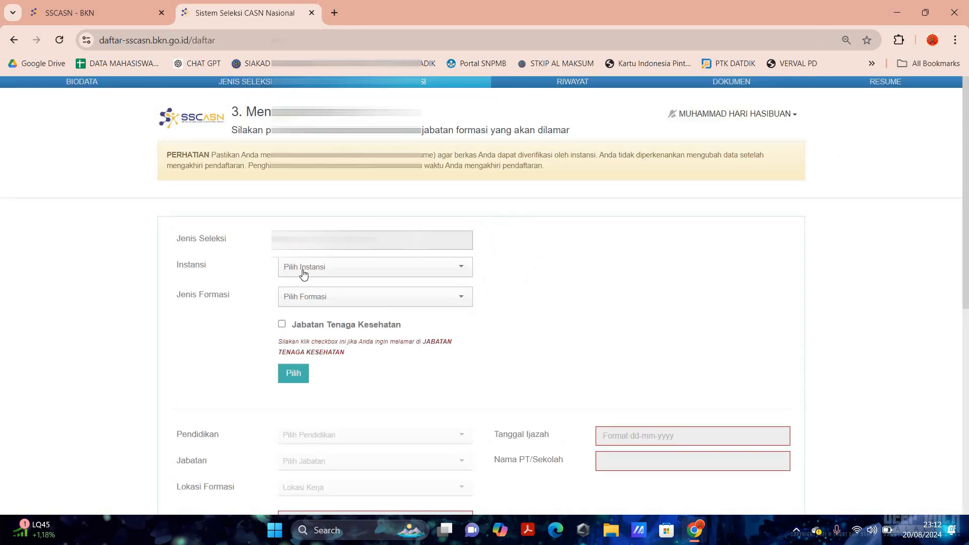
- Choose Kementerian Hukum dan Hak Asasi Manusia as Instansi and UMUM as Jenis Formasi
{"action": "left_click", "coordinate": [303, 274]}
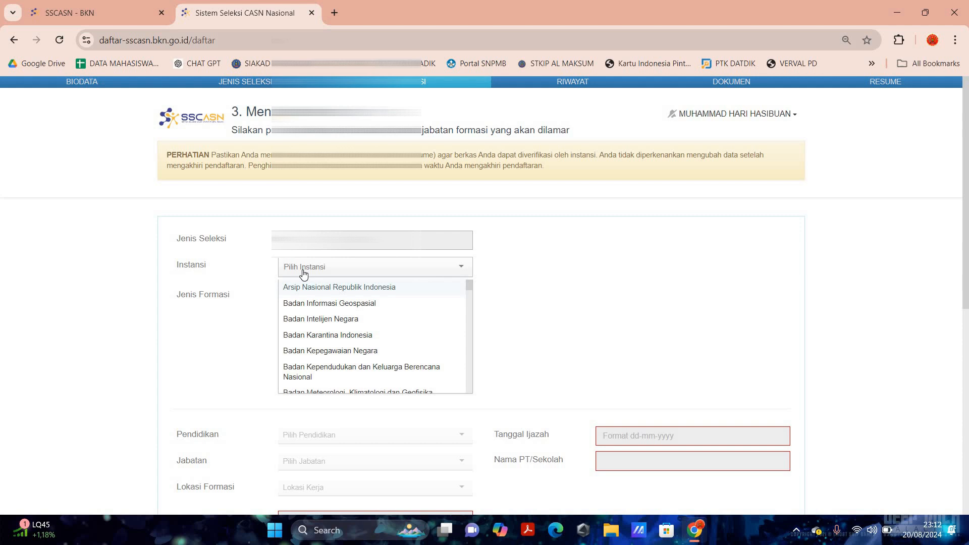
{"action": "type", "text": "huku"}
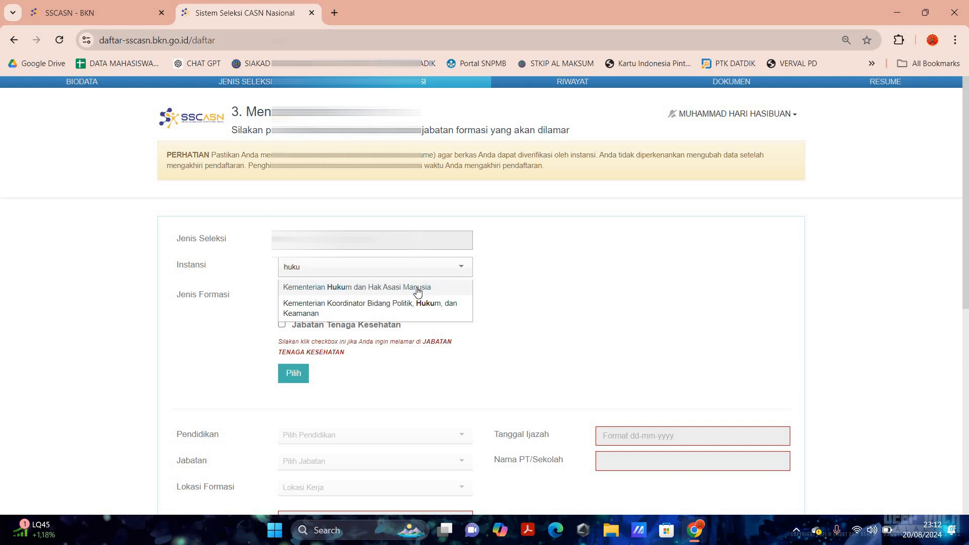
{"action": "left_click", "coordinate": [356, 287]}
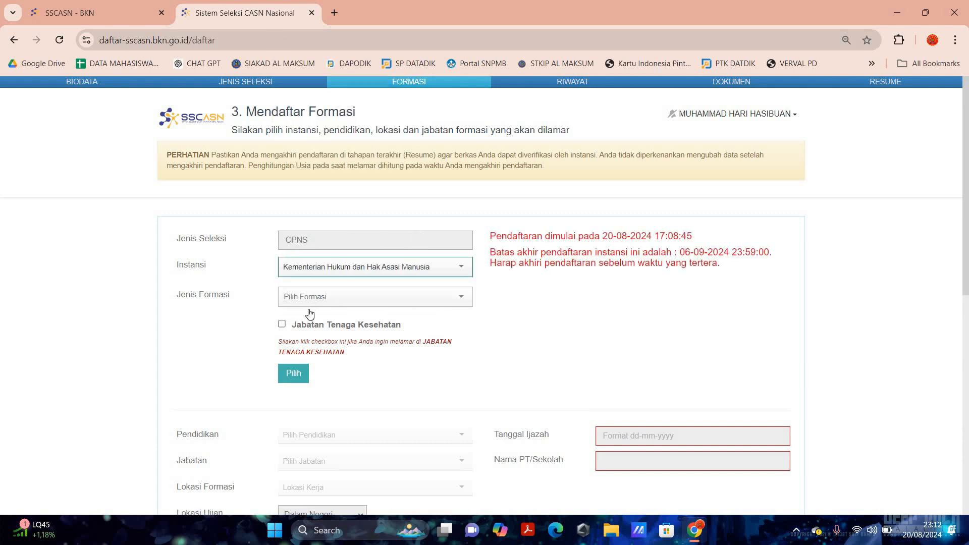
{"action": "left_click", "coordinate": [308, 299]}
{"action": "left_click", "coordinate": [304, 319]}
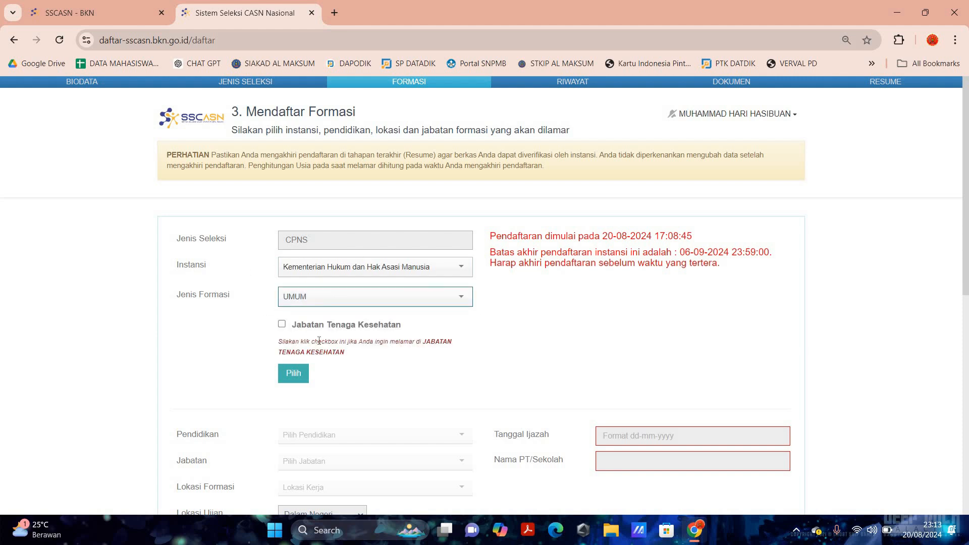
{"action": "scroll", "coordinate": [318, 341], "scroll_direction": "up", "scroll_amount": 5, "text": "ctrl"}
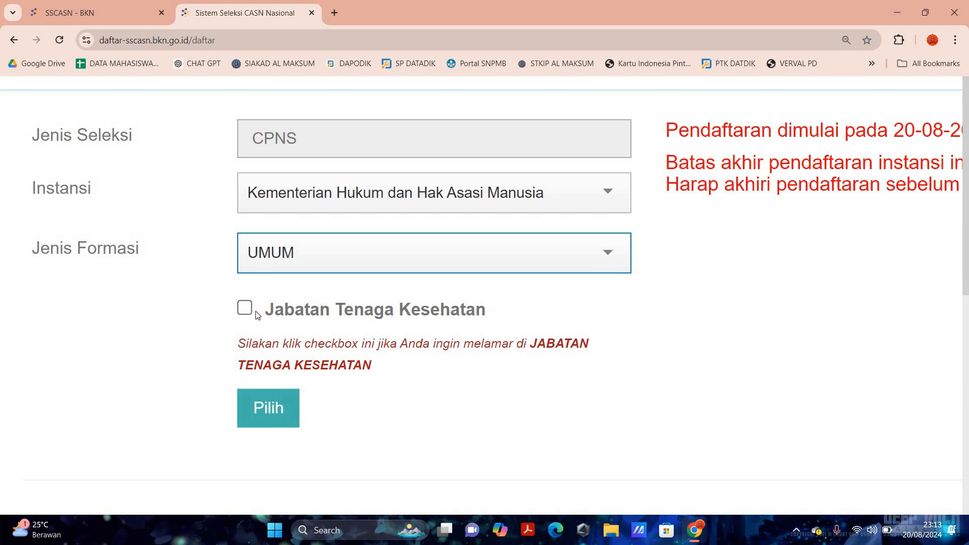
{"action": "key", "text": "ctrl+minus"}
{"action": "key", "text": "ctrl+minus"}
{"action": "key", "text": "ctrl+minus"}
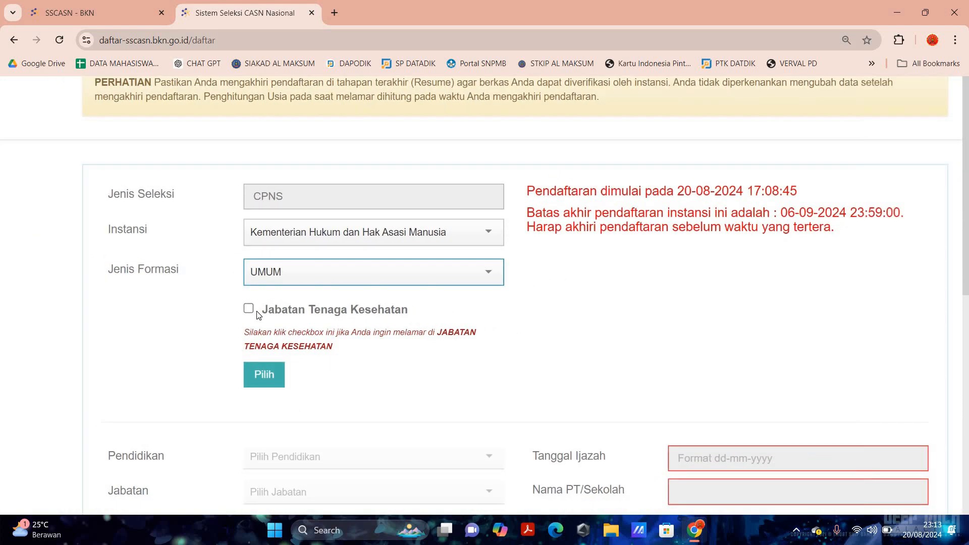
{"action": "key", "text": "ctrl+minus"}
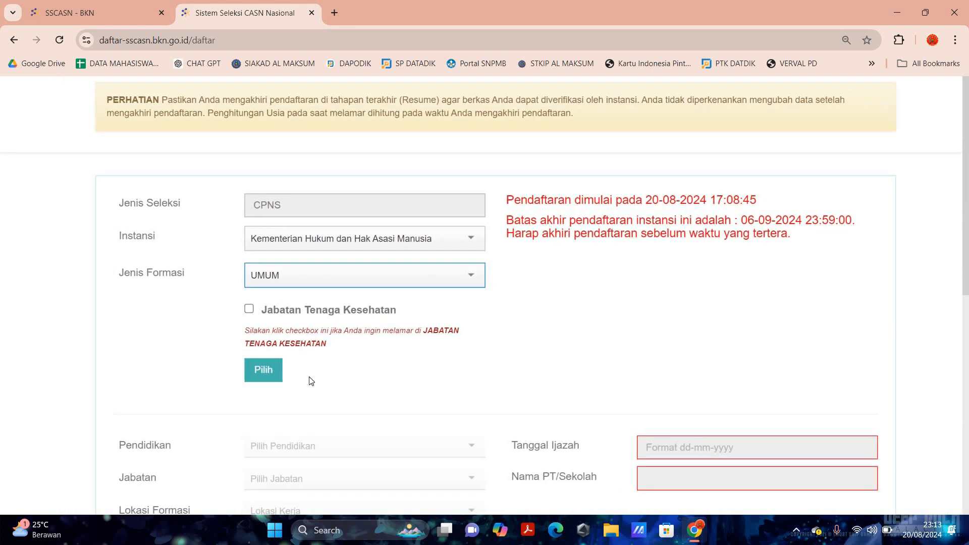
- Confirm the agency and formation with Pilih to unlock the education and position fields
{"action": "left_click", "coordinate": [261, 371]}
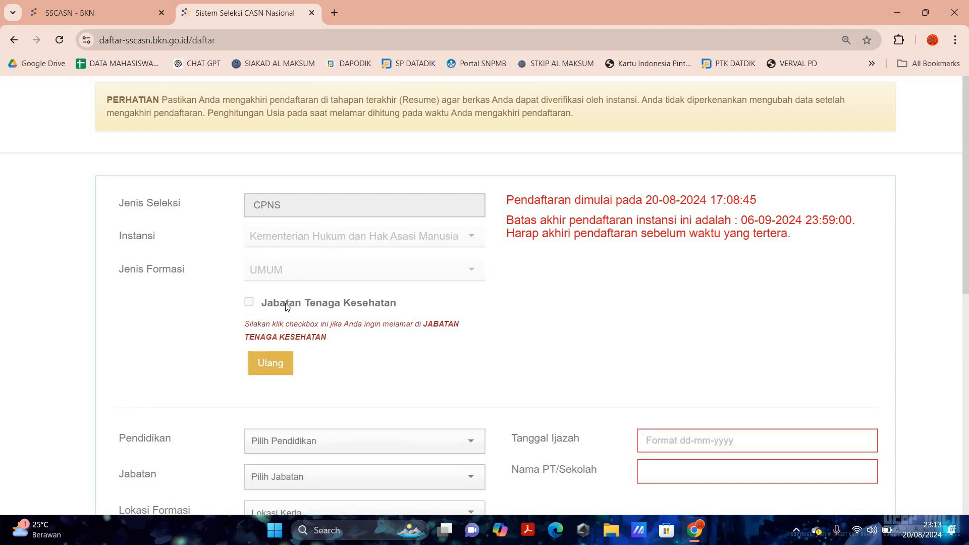
{"action": "scroll", "coordinate": [270, 310], "scroll_direction": "down", "scroll_amount": 1}
{"action": "scroll", "coordinate": [269, 313], "scroll_direction": "down", "scroll_amount": 3}
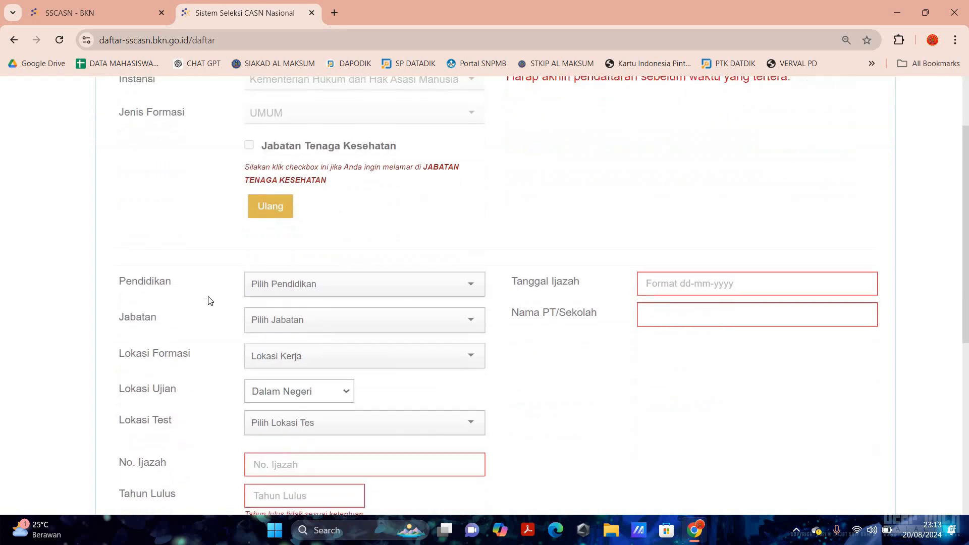
{"action": "scroll", "coordinate": [505, 298], "scroll_direction": "up", "scroll_amount": 1}
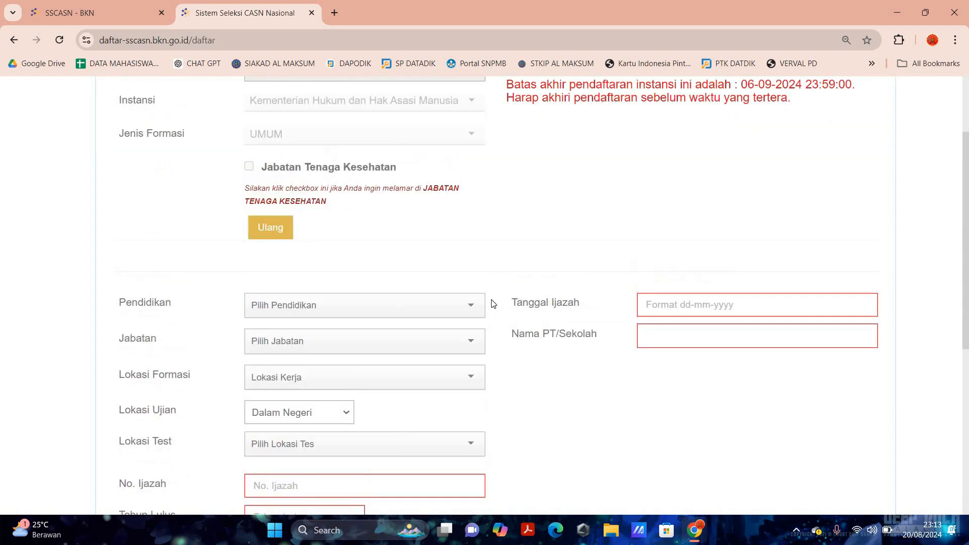
{"action": "scroll", "coordinate": [482, 309], "scroll_direction": "down", "scroll_amount": 1}
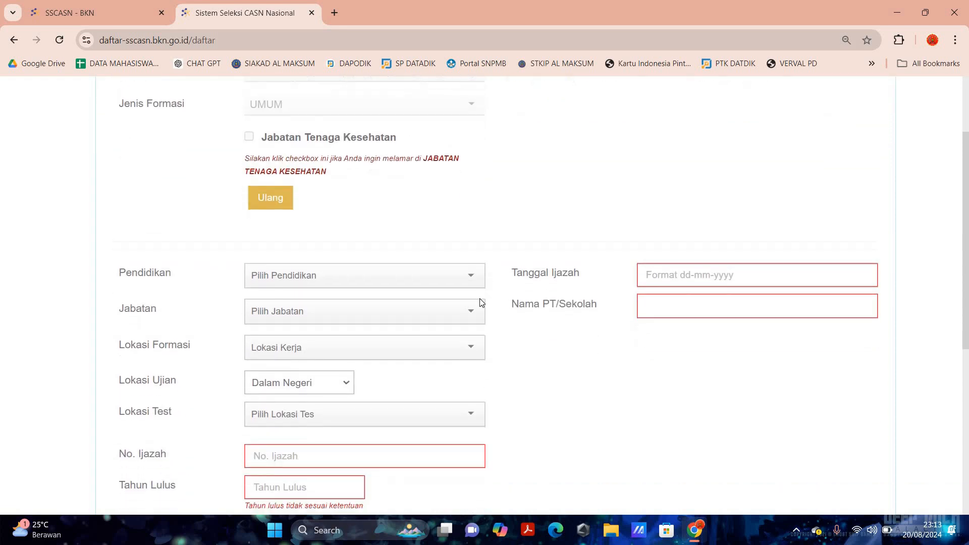
{"action": "left_click", "coordinate": [429, 275]}
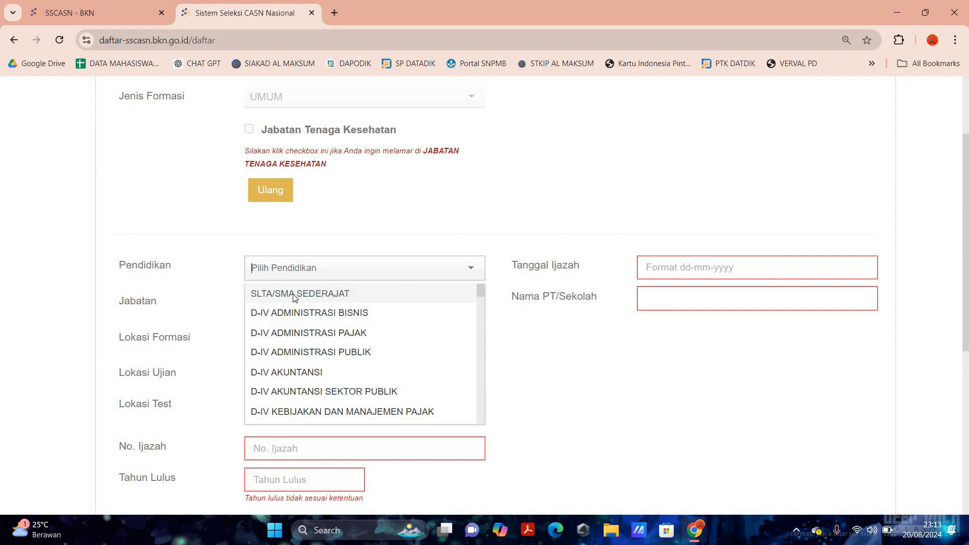
- Set education SLTA/SMA SEDERAJAT, position PENJAGA TAHANAN and formation location Kanwil Sumatera Utara
{"action": "left_click", "coordinate": [382, 290]}
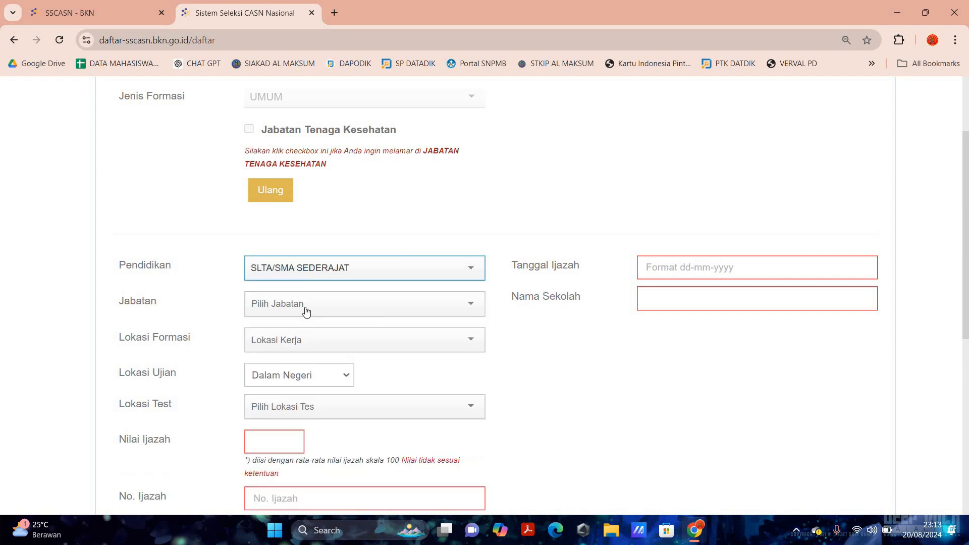
{"action": "left_click", "coordinate": [306, 312]}
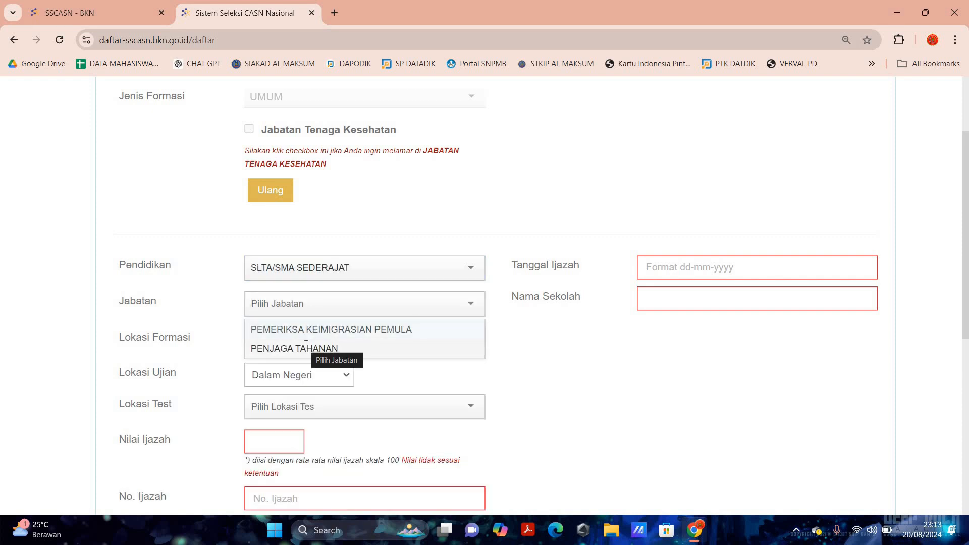
{"action": "left_click", "coordinate": [306, 347]}
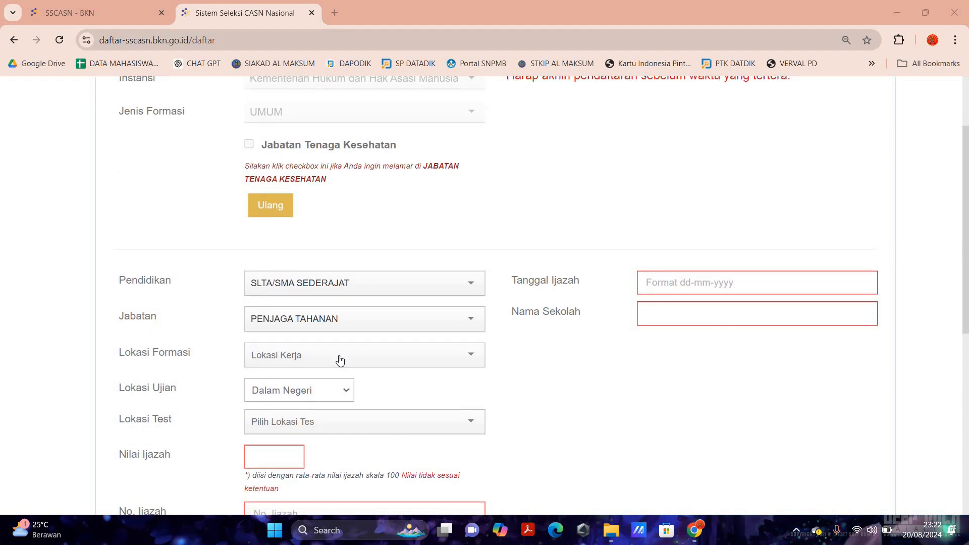
{"action": "left_click", "coordinate": [340, 360]}
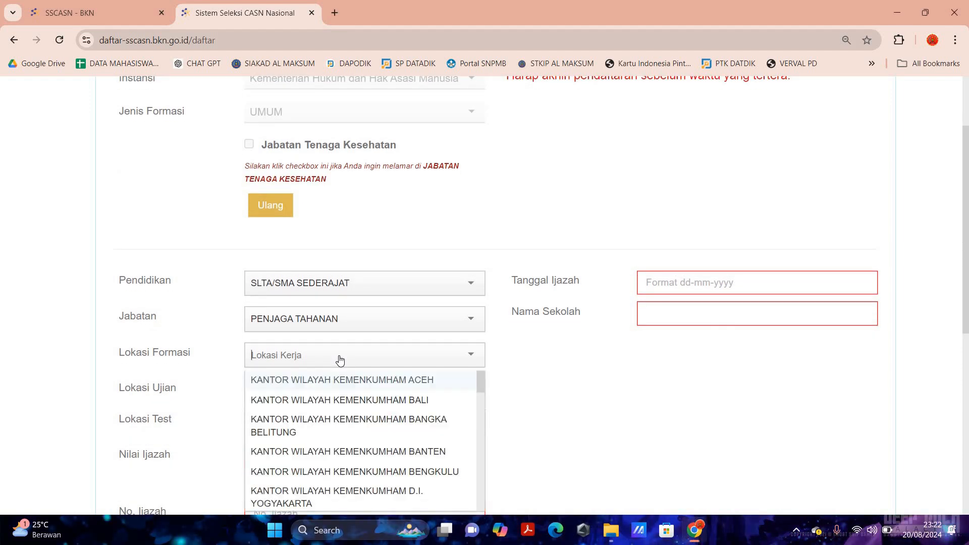
{"action": "type", "text": "SUMA"}
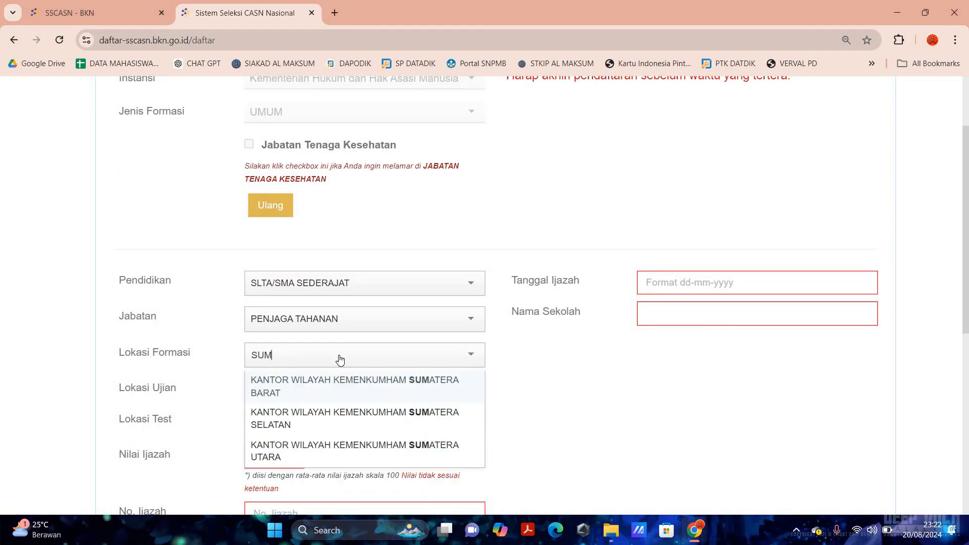
{"action": "left_click", "coordinate": [367, 448]}
- Keep Dalam Negeri, pick test location Mandiri Kumham Provinsi Sumatera Utara, and enter diploma score 8,7
{"action": "scroll", "coordinate": [242, 418], "scroll_direction": "up", "scroll_amount": 1}
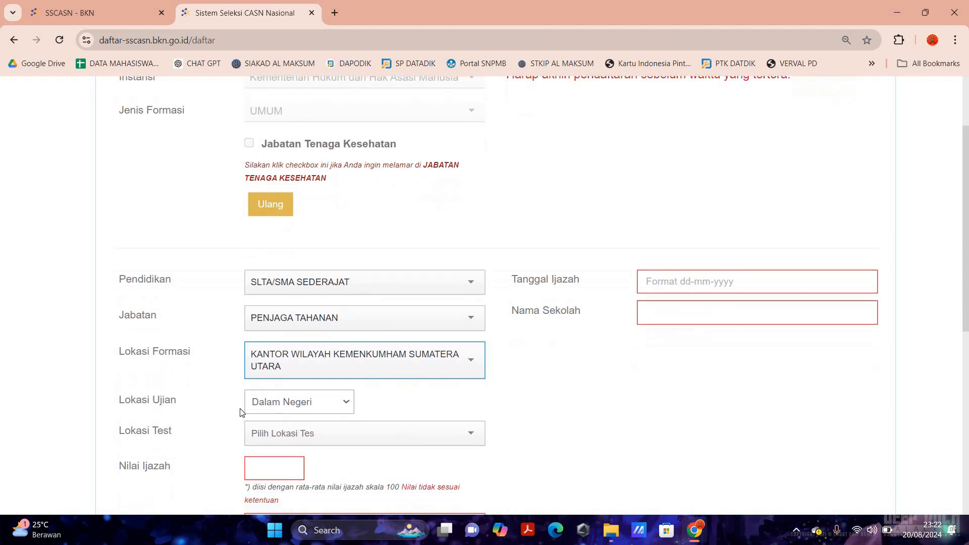
{"action": "scroll", "coordinate": [301, 411], "scroll_direction": "down", "scroll_amount": 1}
{"action": "left_click", "coordinate": [305, 401]}
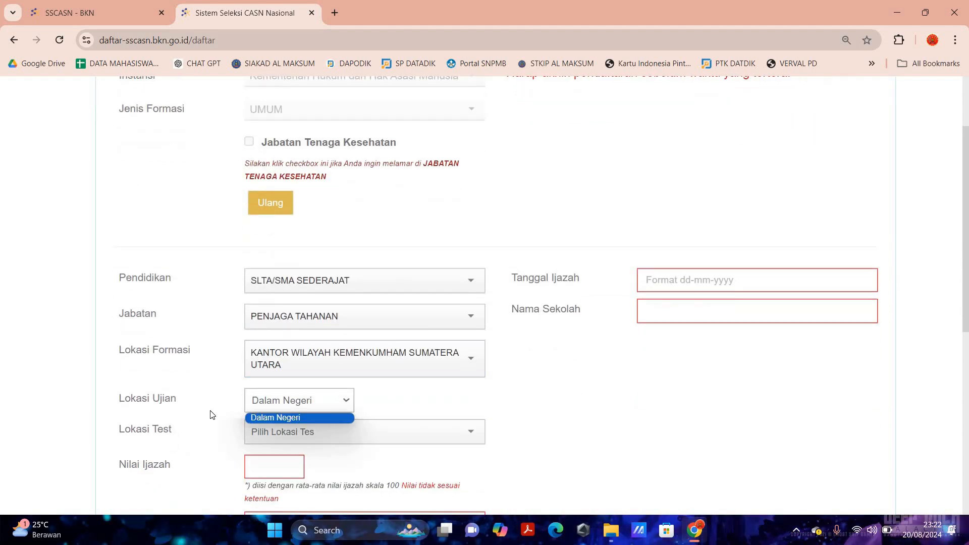
{"action": "left_click", "coordinate": [212, 415]}
{"action": "scroll", "coordinate": [448, 417], "scroll_direction": "down", "scroll_amount": 3}
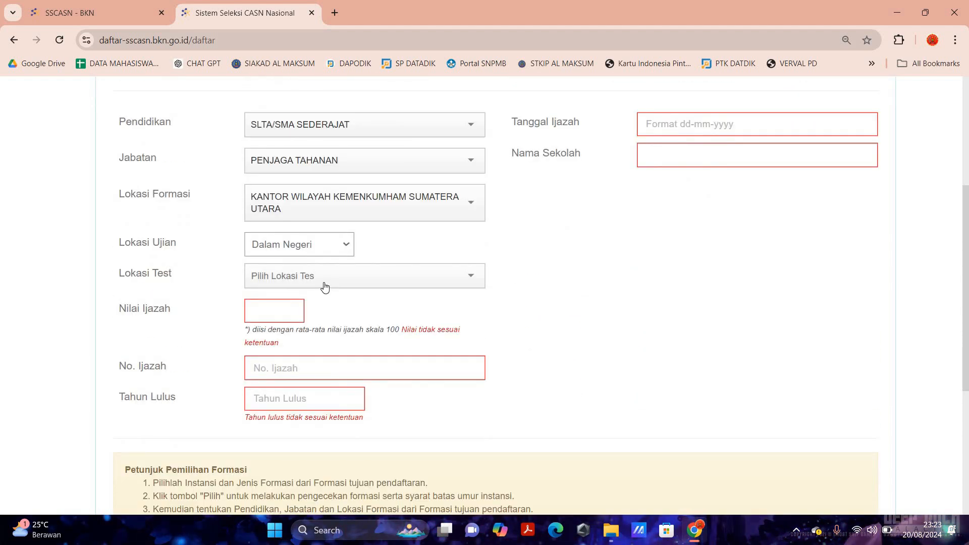
{"action": "left_click", "coordinate": [324, 286]}
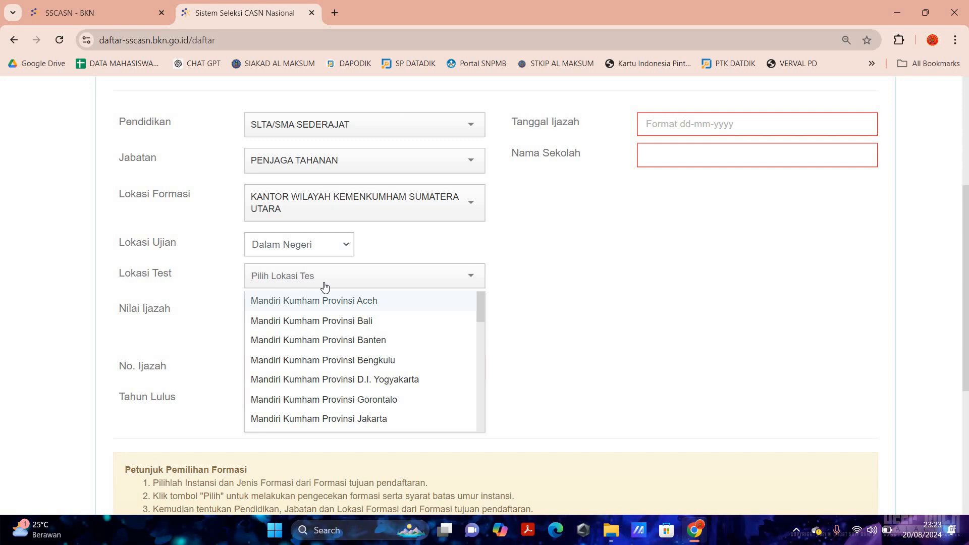
{"action": "type", "text": "sum"}
{"action": "left_click", "coordinate": [317, 340]}
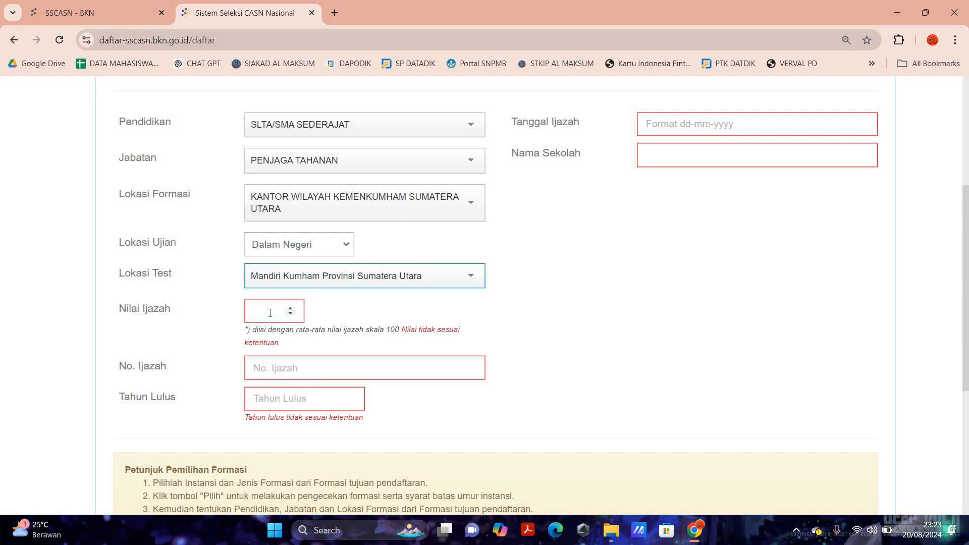
{"action": "left_click", "coordinate": [270, 313]}
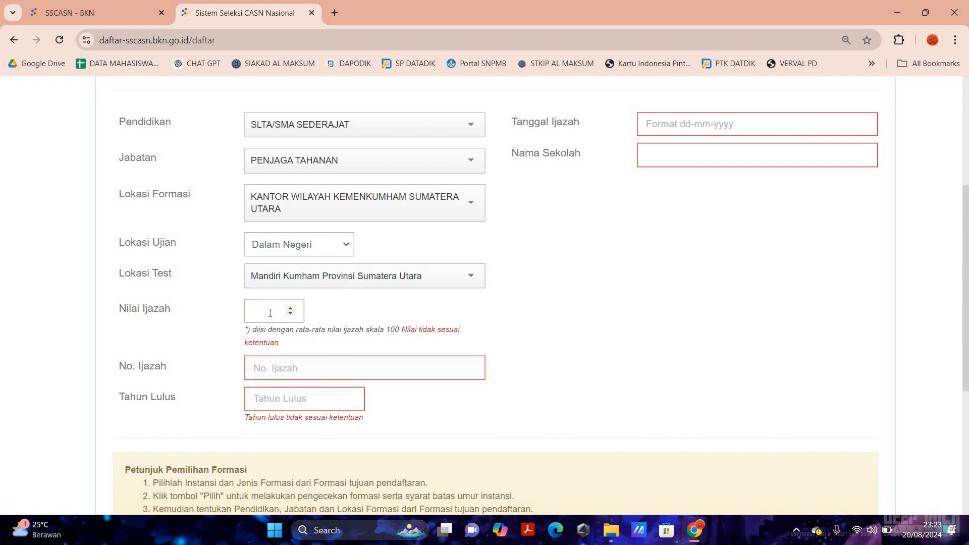
{"action": "type", "text": "8,7"}
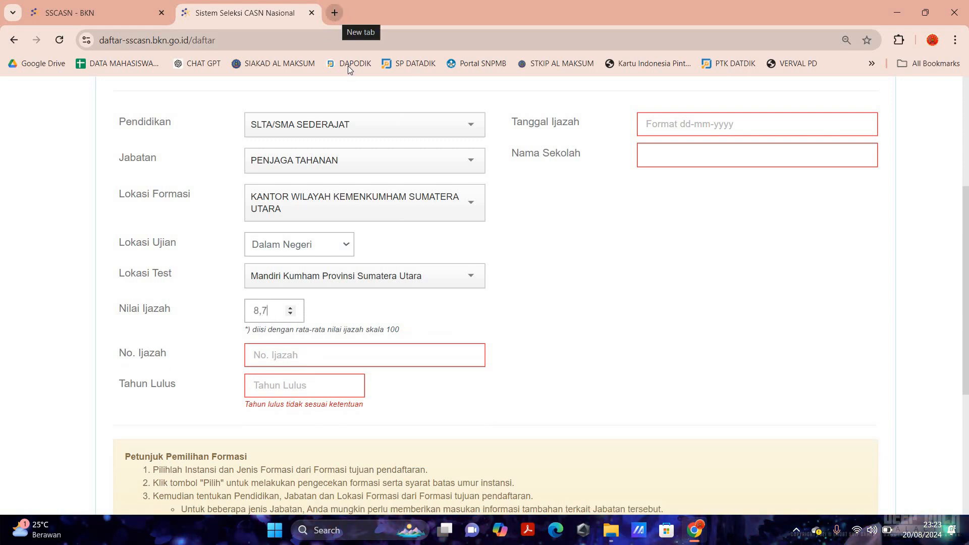
- Search Google for 'NILAI IJAZAH SLTA' in a new tab
{"action": "left_click", "coordinate": [335, 13]}
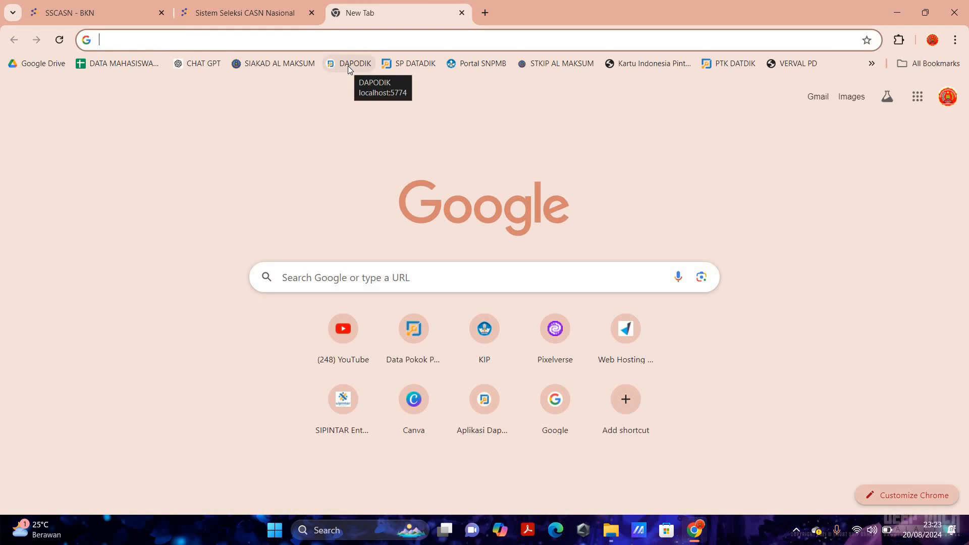
{"action": "type", "text": "IJAZAH SLTA"}
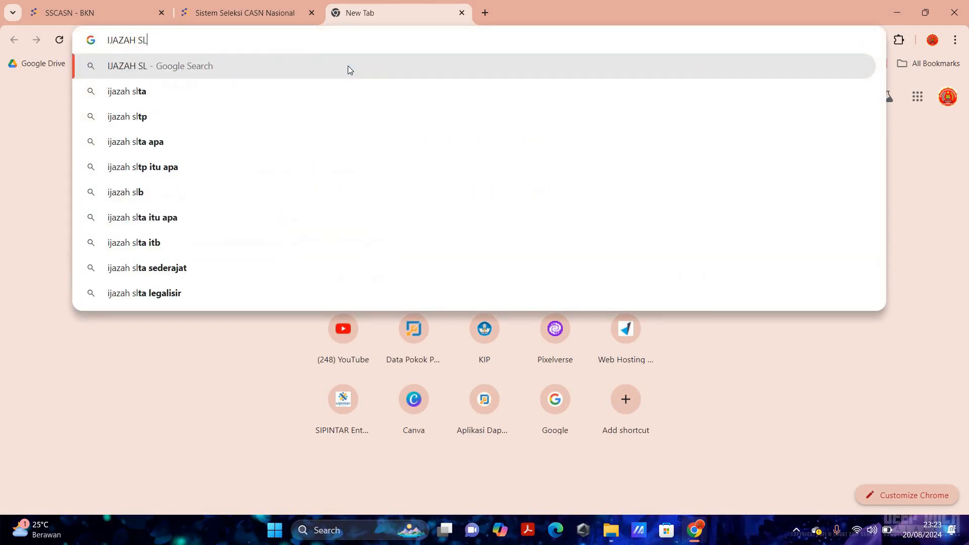
{"action": "key", "text": "Home"}
{"action": "type", "text": "NILAI"}
{"action": "key", "text": "Return"}
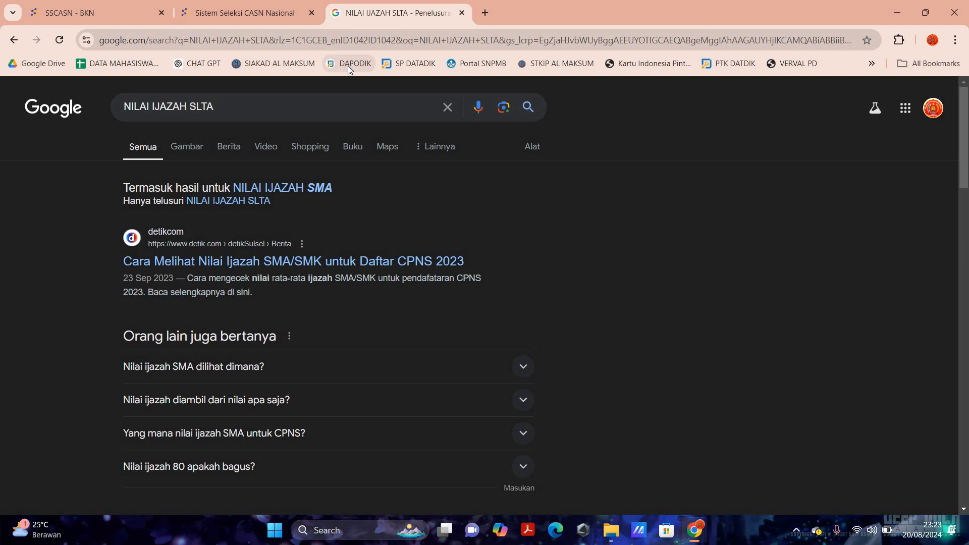
- Preview the first example diploma image, then return to SSCASN and select the diploma score
{"action": "left_click", "coordinate": [197, 146]}
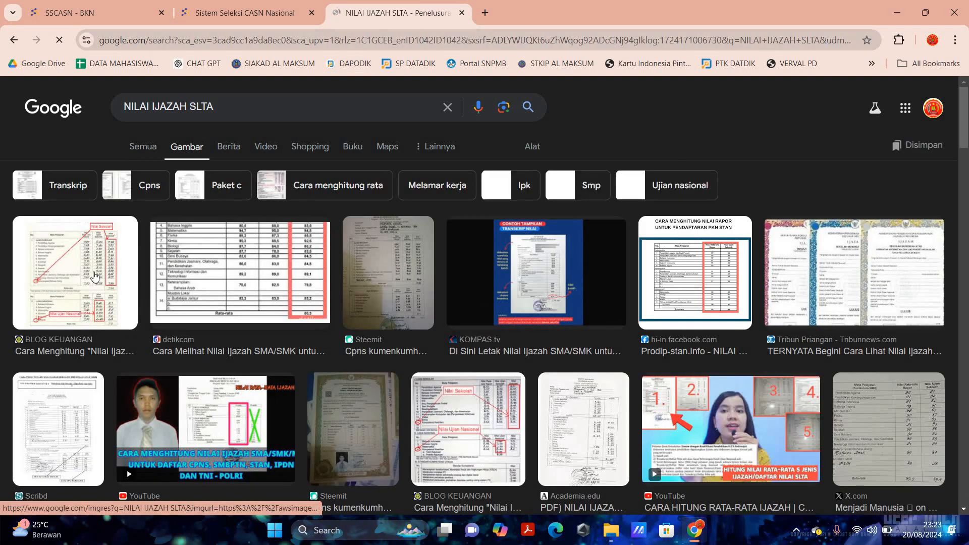
{"action": "left_click", "coordinate": [94, 275]}
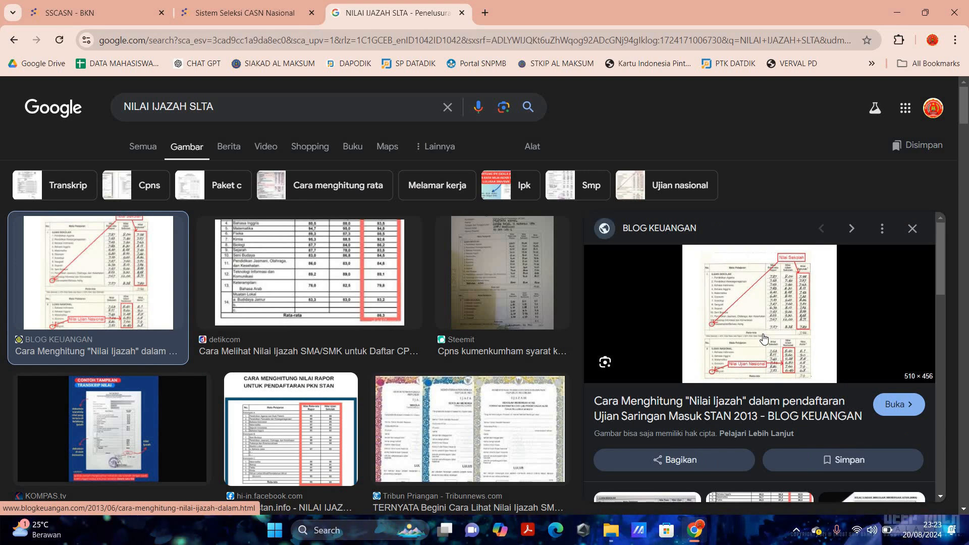
{"action": "scroll", "coordinate": [553, 309], "scroll_direction": "up", "scroll_amount": 5}
{"action": "scroll", "coordinate": [553, 310], "scroll_direction": "up", "scroll_amount": 3}
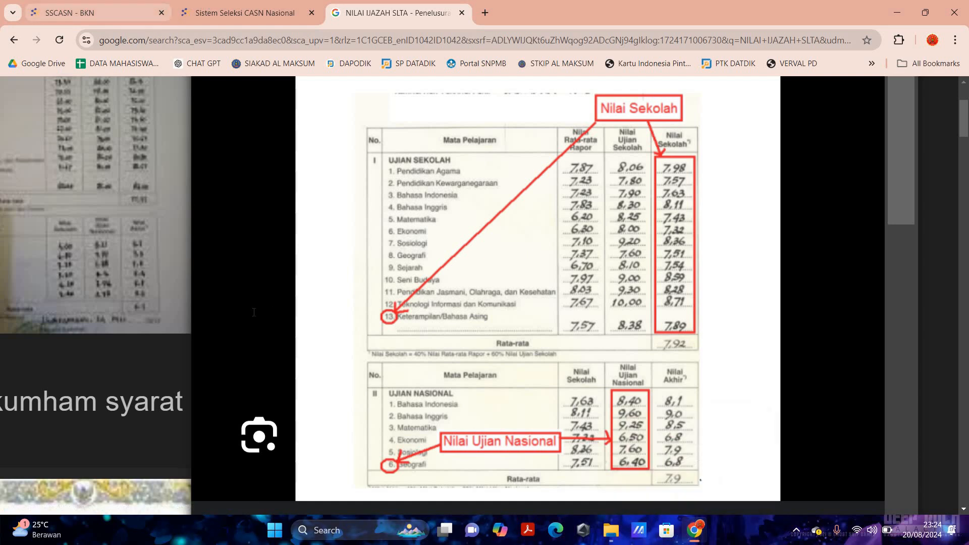
{"action": "key", "text": "ctrl+shift+Tab"}
{"action": "key", "text": "ctrl+a"}
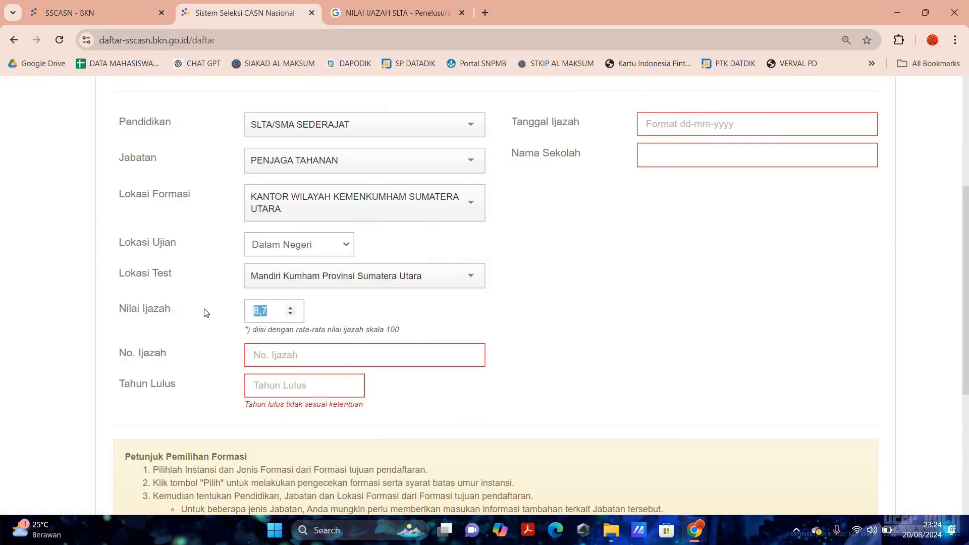
- Enter 79 as the SLTA diploma score, then bring up the NILAI IJAZAH SLTA image result
{"action": "type", "text": "7,9"}
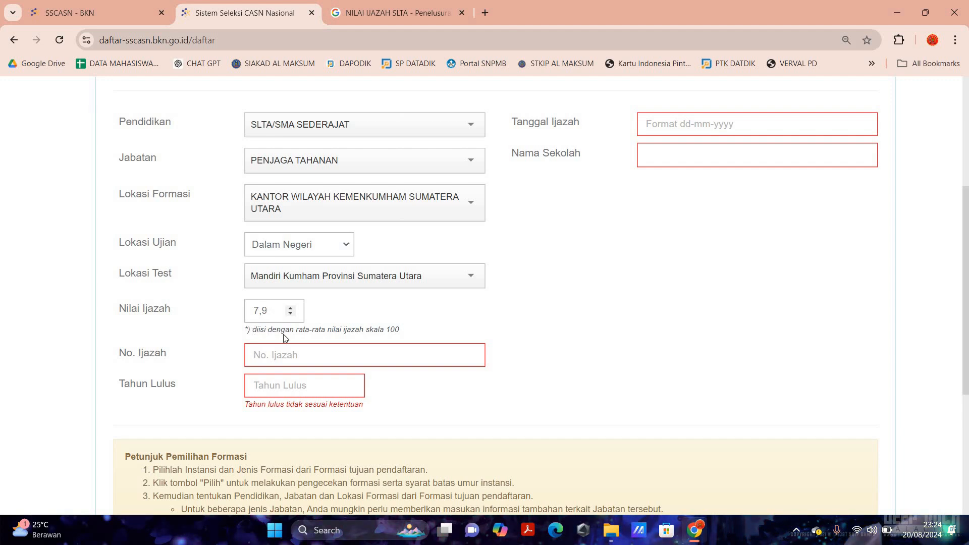
{"action": "left_click_drag", "start_coordinate": [252, 329], "coordinate": [400, 332]}
{"action": "left_click", "coordinate": [274, 309]}
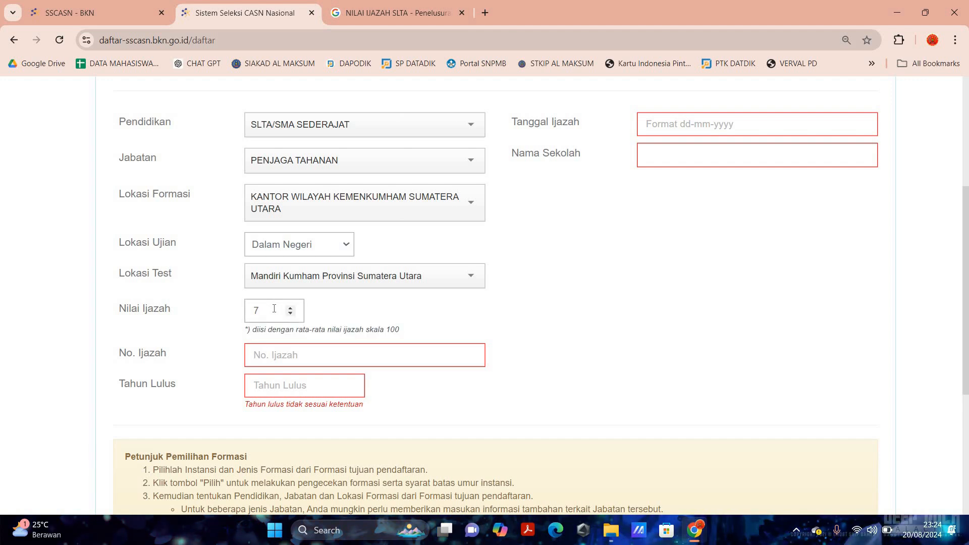
{"action": "type", "text": "9"}
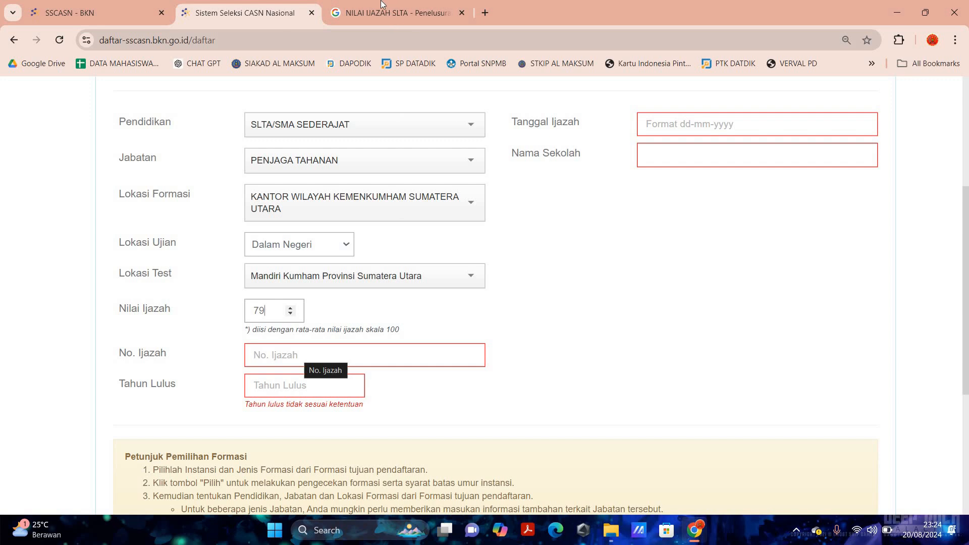
{"action": "left_click", "coordinate": [381, 21]}
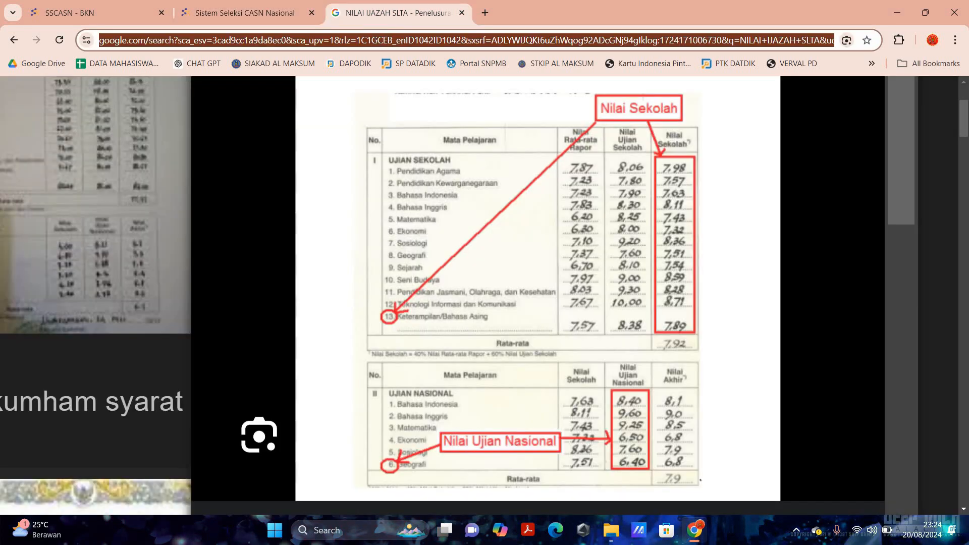
- Search Google for 'IJAZAH SLTA' and show the image results
{"action": "type", "text": "IJAZAH SK"}
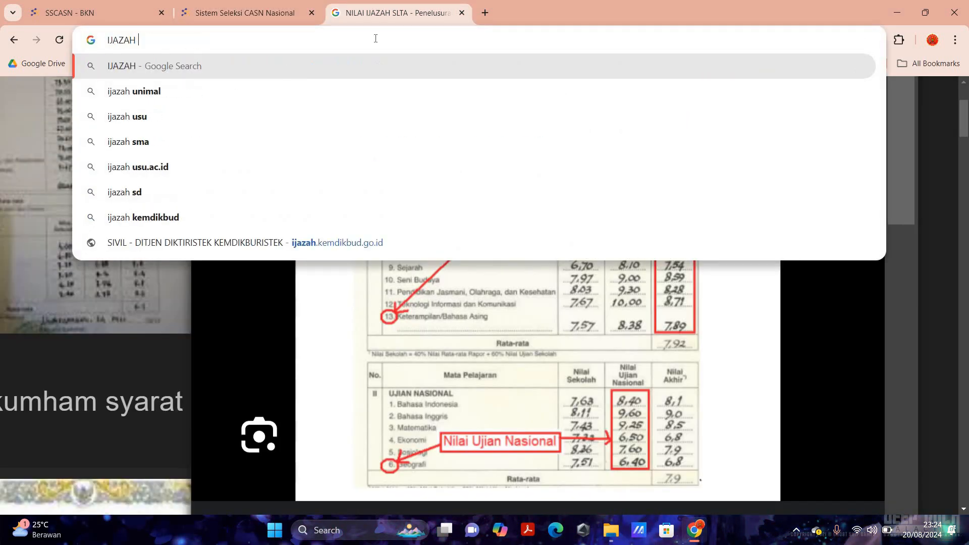
{"action": "key", "text": "BackSpace"}
{"action": "type", "text": "LTA"}
{"action": "key", "text": "BackSpace"}
{"action": "key", "text": "BackSpace"}
{"action": "key", "text": "BackSpace"}
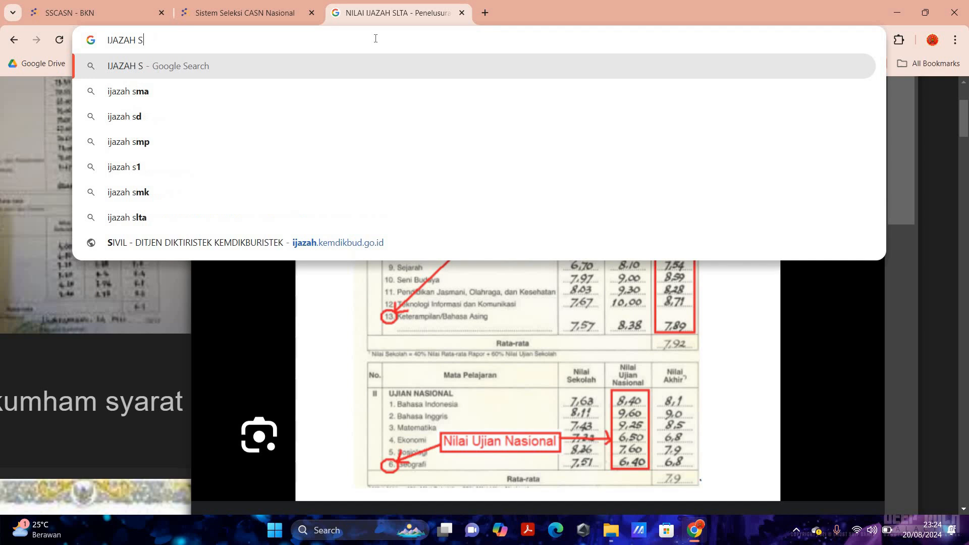
{"action": "type", "text": "LTA"}
{"action": "key", "text": "Return"}
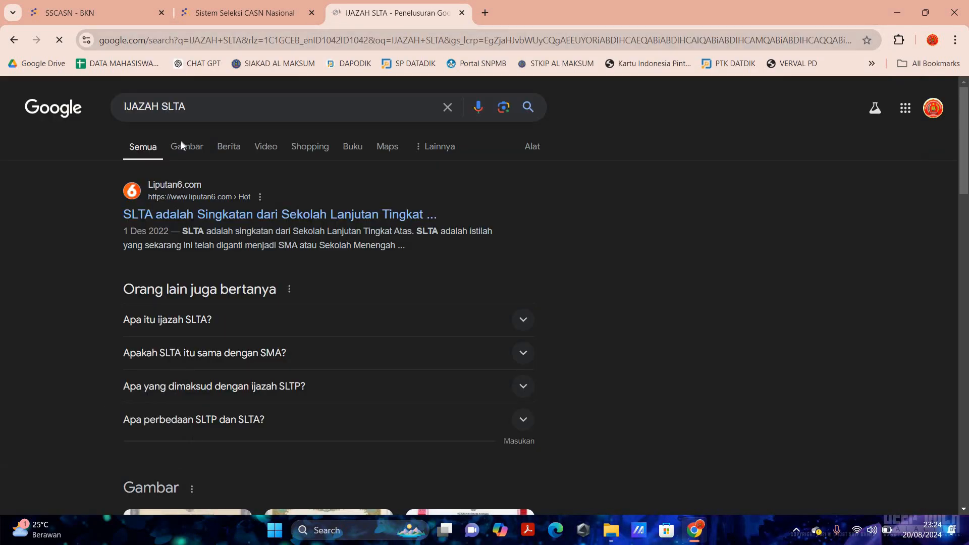
{"action": "left_click", "coordinate": [187, 146]}
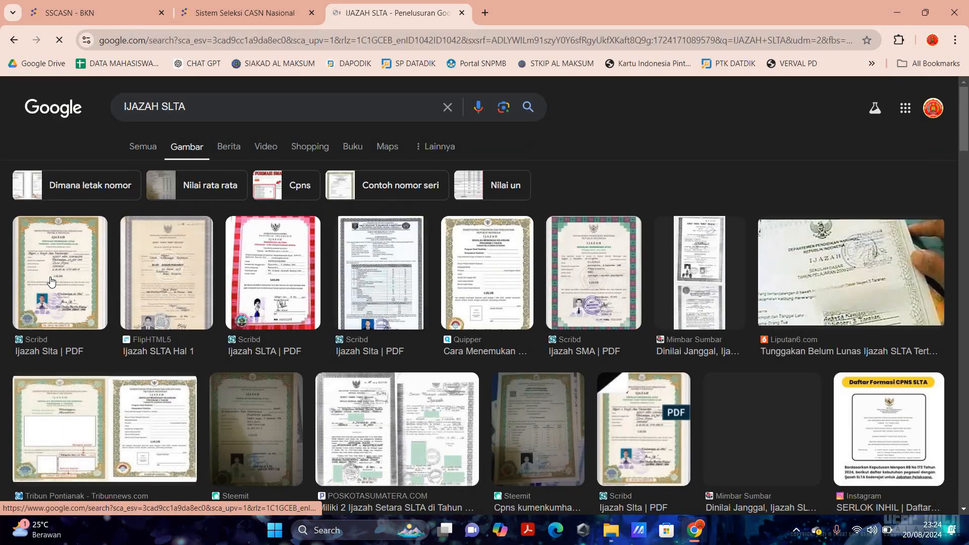
- Preview the first sample diploma image close up, then return to the registration form
{"action": "left_click", "coordinate": [50, 281]}
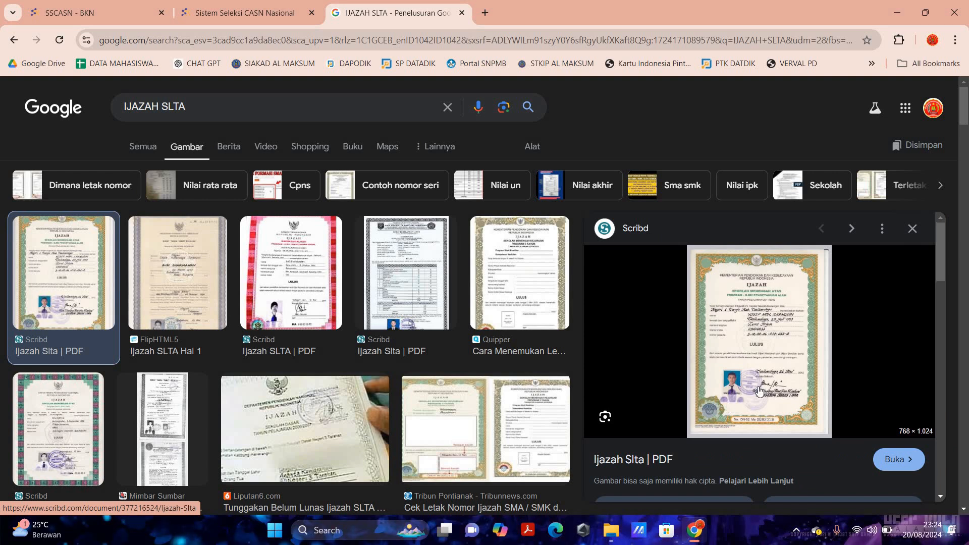
{"action": "scroll", "coordinate": [758, 391], "scroll_direction": "up", "scroll_amount": 10}
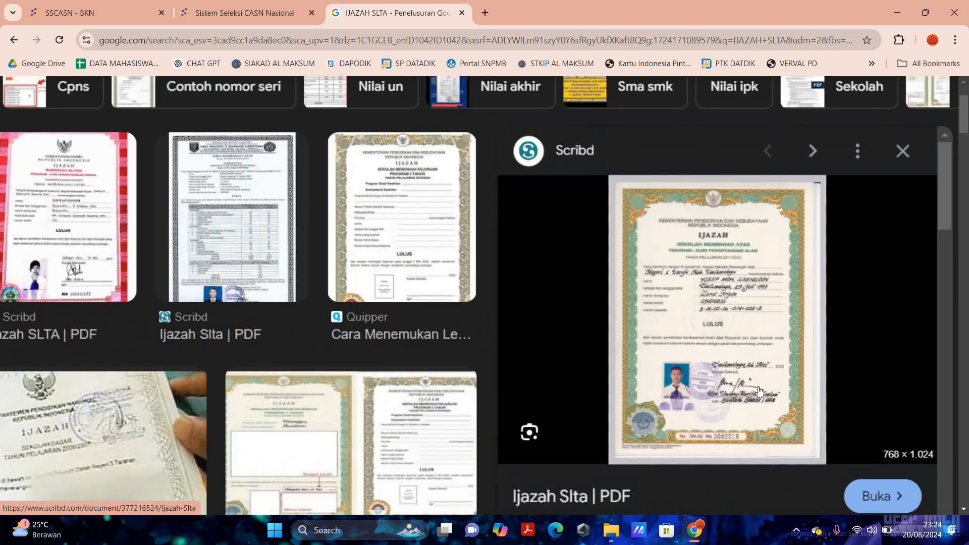
{"action": "scroll", "coordinate": [381, 202], "scroll_direction": "down", "scroll_amount": 5}
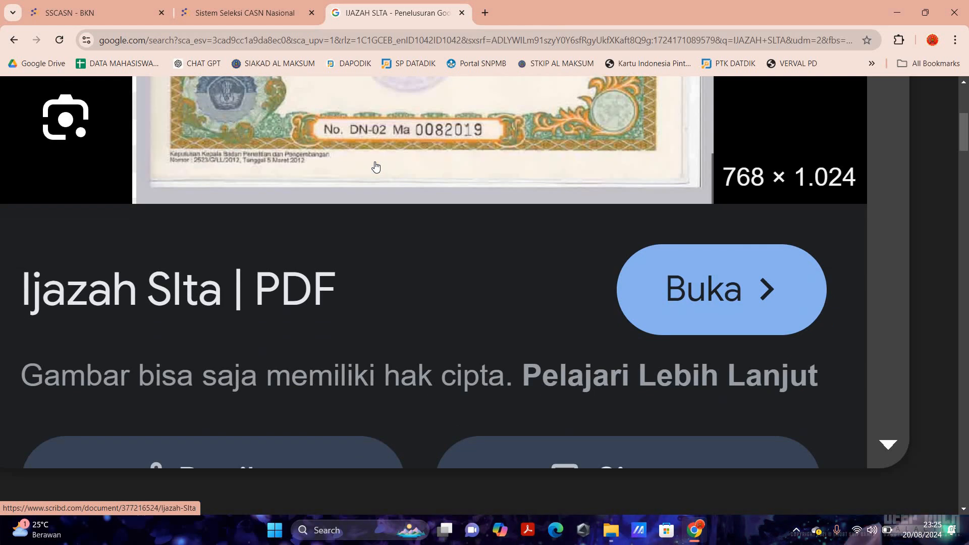
{"action": "left_click", "coordinate": [276, 7]}
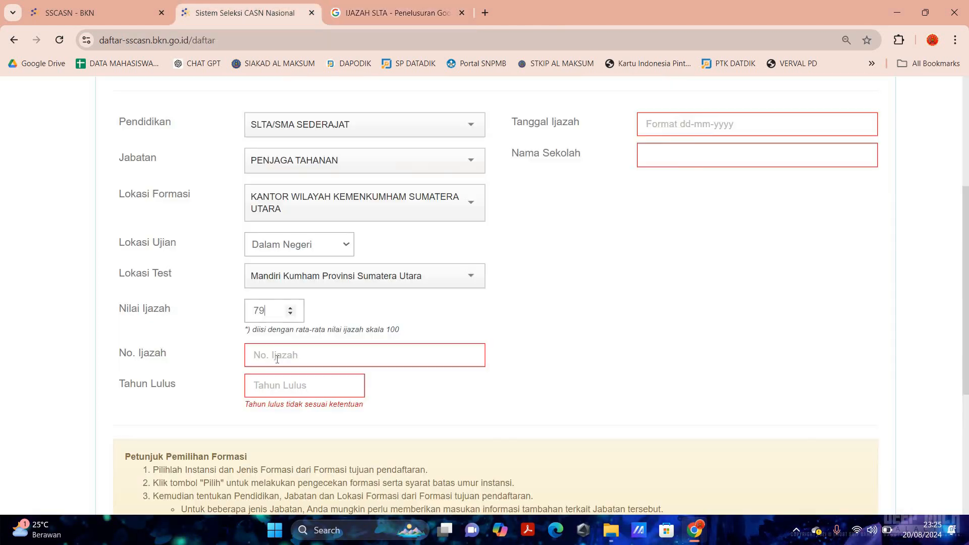
- Enter the diploma number in the No. Ijazah field
{"action": "left_click", "coordinate": [276, 356]}
{"action": "type", "text": "D"}
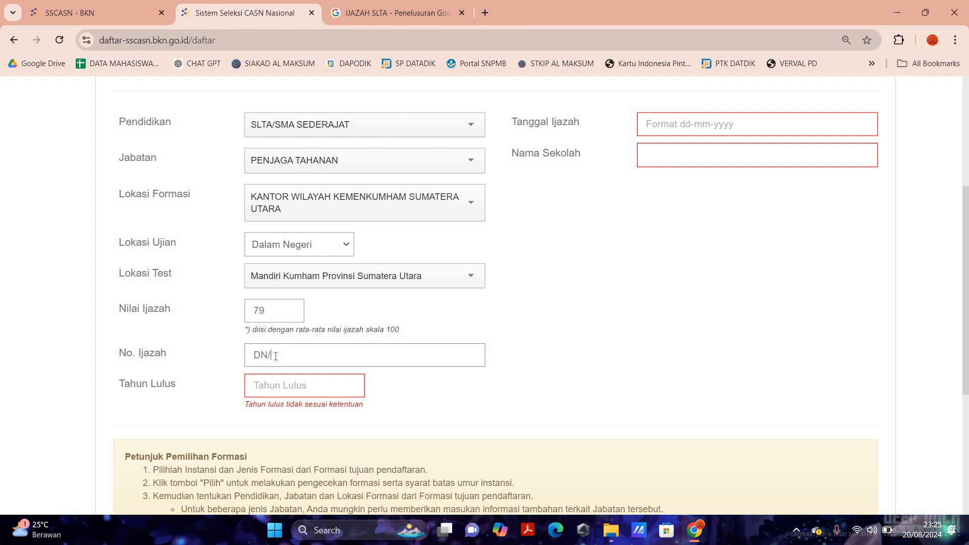
{"action": "type", "text": "N /0"}
{"action": "key", "text": "BackSpace"}
{"action": "key", "text": "BackSpace"}
{"action": "type", "text": "/02"}
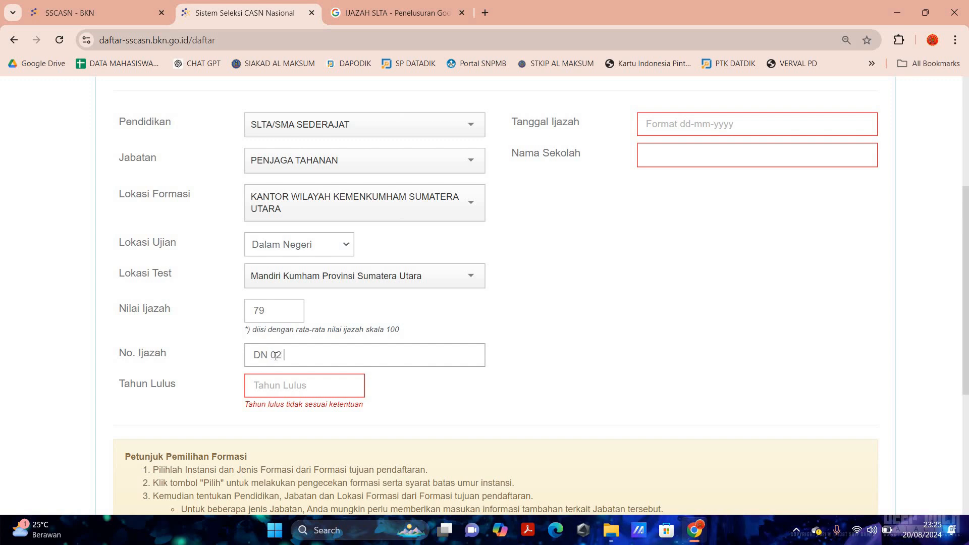
{"action": "type", "text": " SMK"}
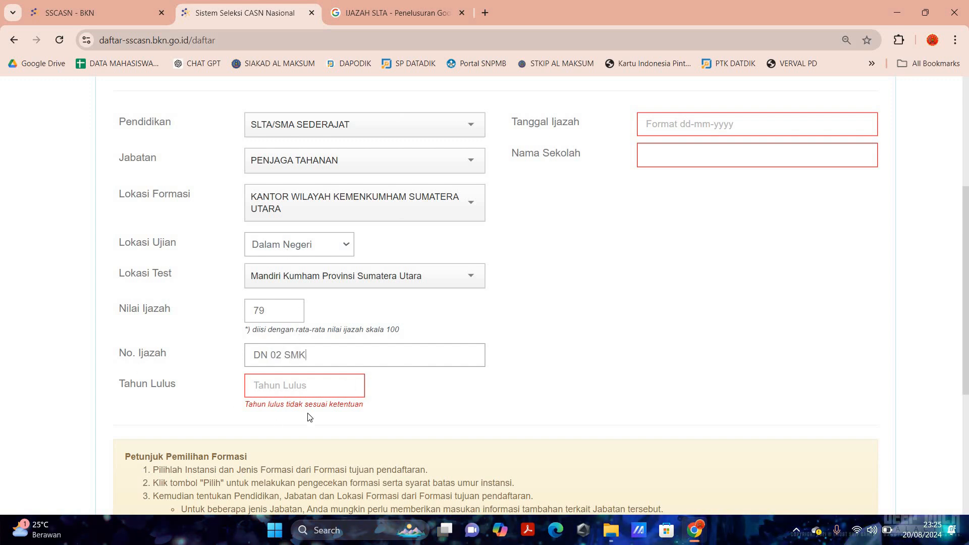
- Check the sample diploma again and enter 2012 as the graduation year
{"action": "left_click", "coordinate": [291, 386]}
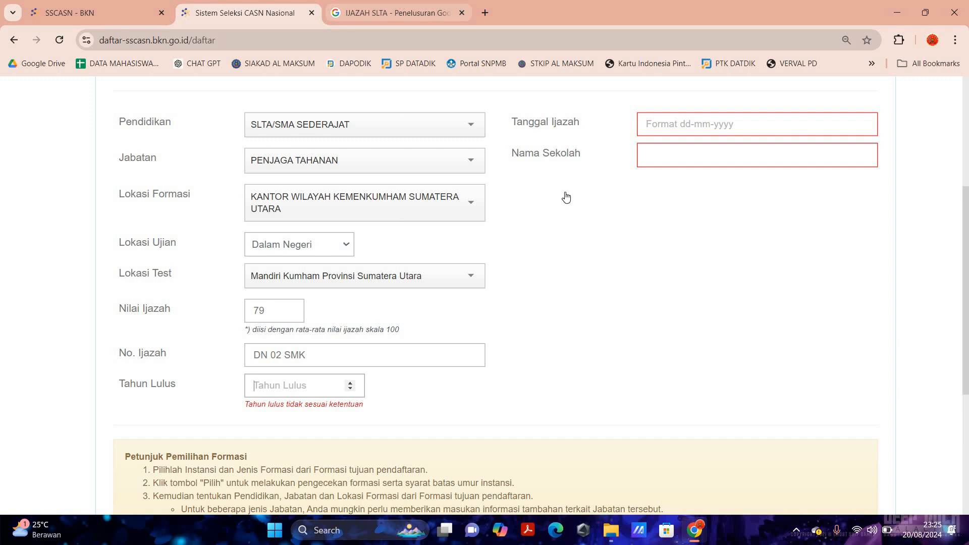
{"action": "left_click", "coordinate": [400, 6]}
{"action": "scroll", "coordinate": [560, 188], "scroll_direction": "up", "scroll_amount": 3}
{"action": "scroll", "coordinate": [580, 197], "scroll_direction": "up", "scroll_amount": 3}
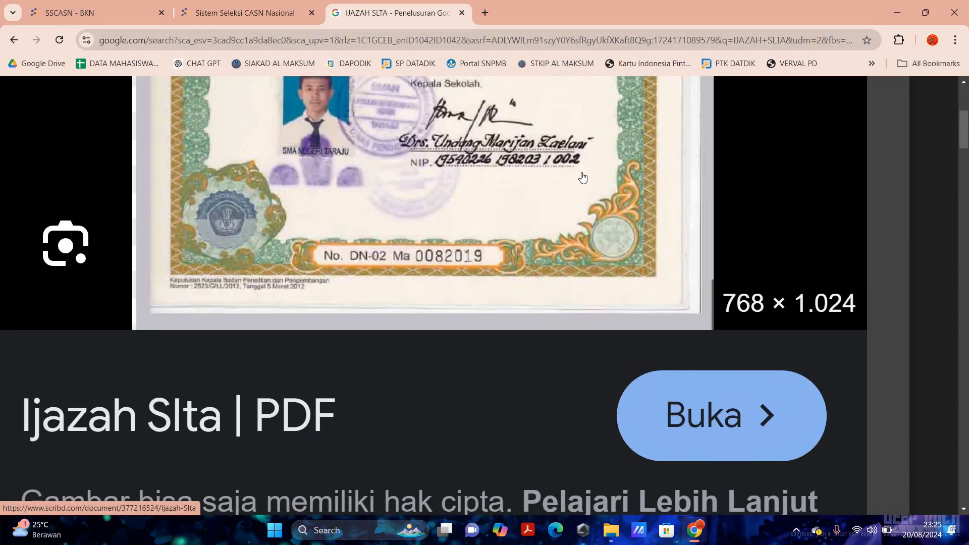
{"action": "scroll", "coordinate": [376, 303], "scroll_direction": "down", "scroll_amount": 5}
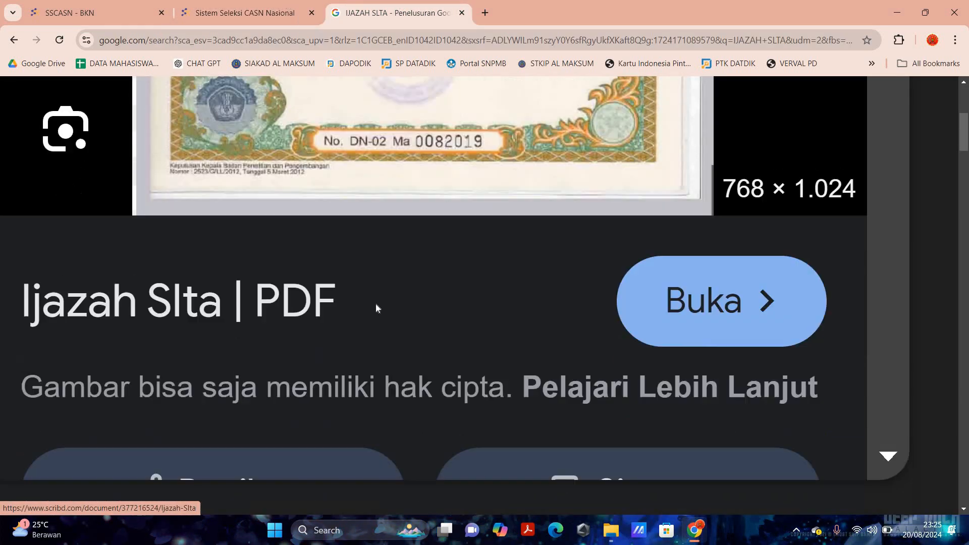
{"action": "scroll", "coordinate": [376, 302], "scroll_direction": "up", "scroll_amount": 1}
{"action": "left_click", "coordinate": [244, 13]}
{"action": "left_click", "coordinate": [273, 386]}
{"action": "type", "text": "2"}
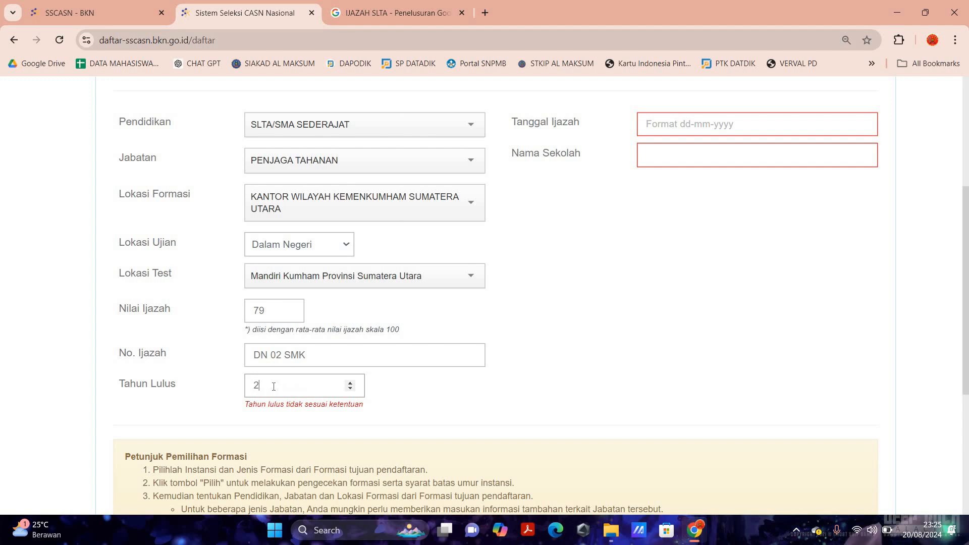
{"action": "type", "text": "012"}
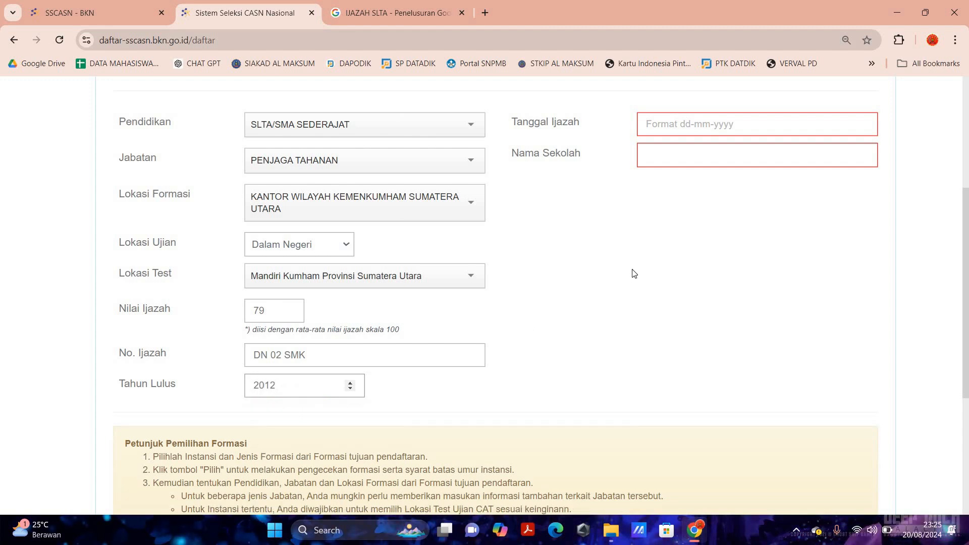
- Open the diploma date calendar and check the date on the sample diploma
{"action": "scroll", "coordinate": [665, 197], "scroll_direction": "up", "scroll_amount": 1}
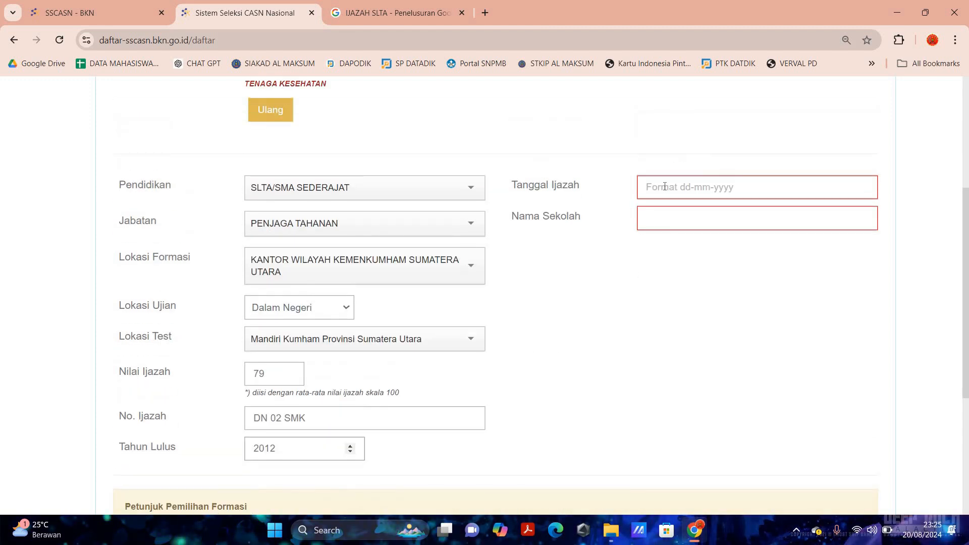
{"action": "left_click", "coordinate": [665, 187]}
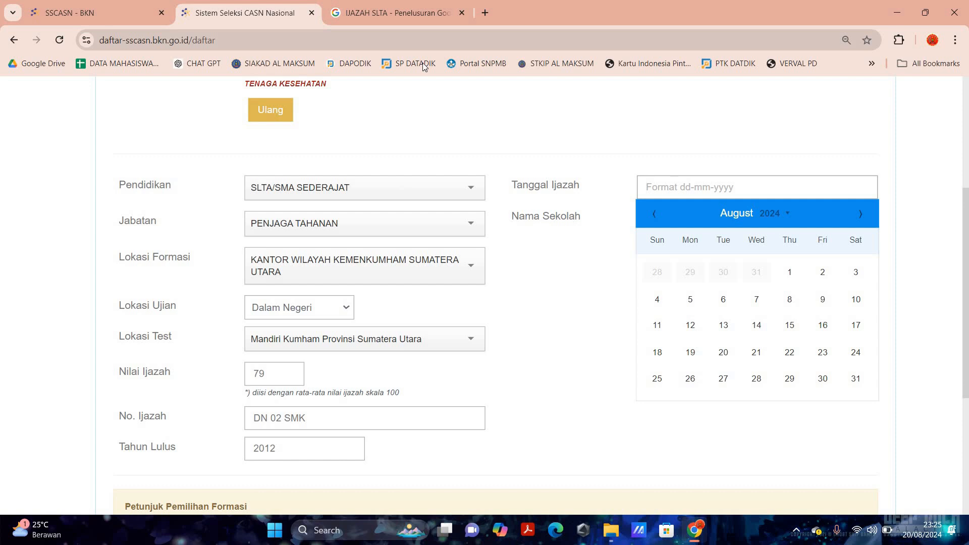
{"action": "left_click", "coordinate": [399, 12]}
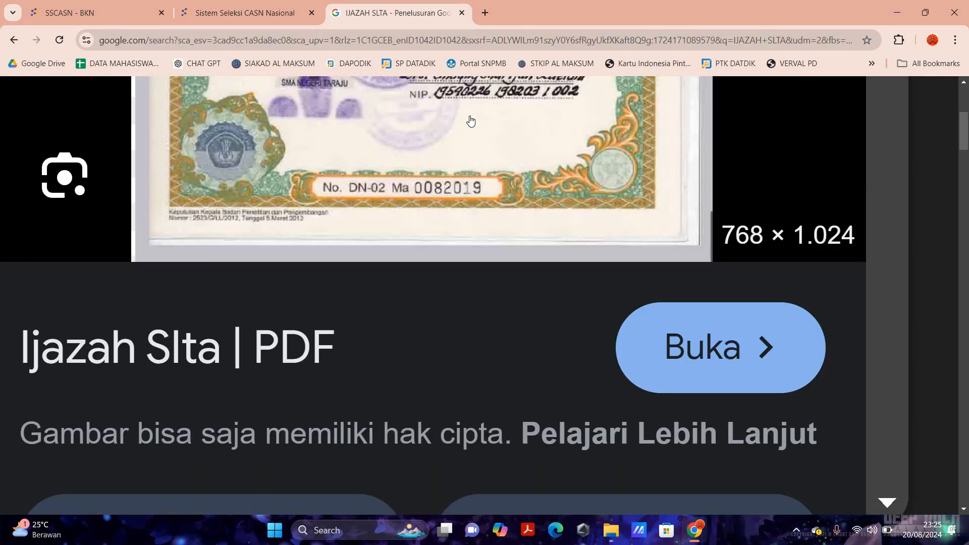
{"action": "scroll", "coordinate": [471, 121], "scroll_direction": "up", "scroll_amount": 2}
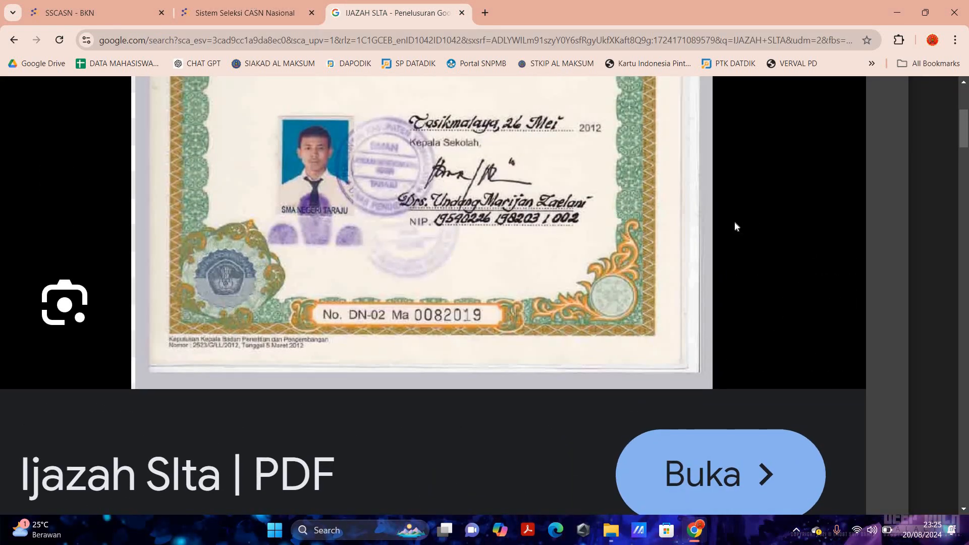
{"action": "key", "text": "ctrl+shift+Tab"}
- Pick 26 May 2012 as the diploma date and start typing school name SMK NEGERI 1 STABA
{"action": "left_click", "coordinate": [771, 213]}
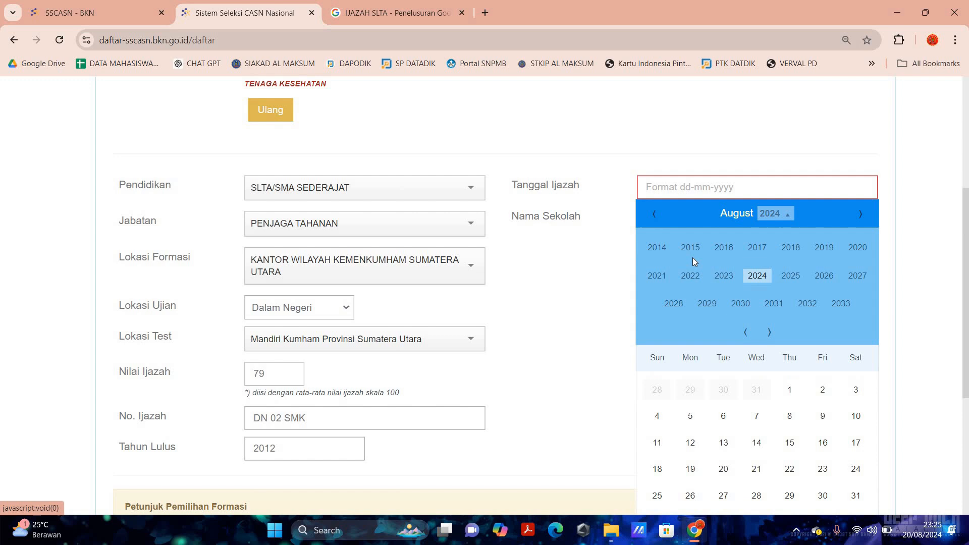
{"action": "left_click", "coordinate": [651, 215]}
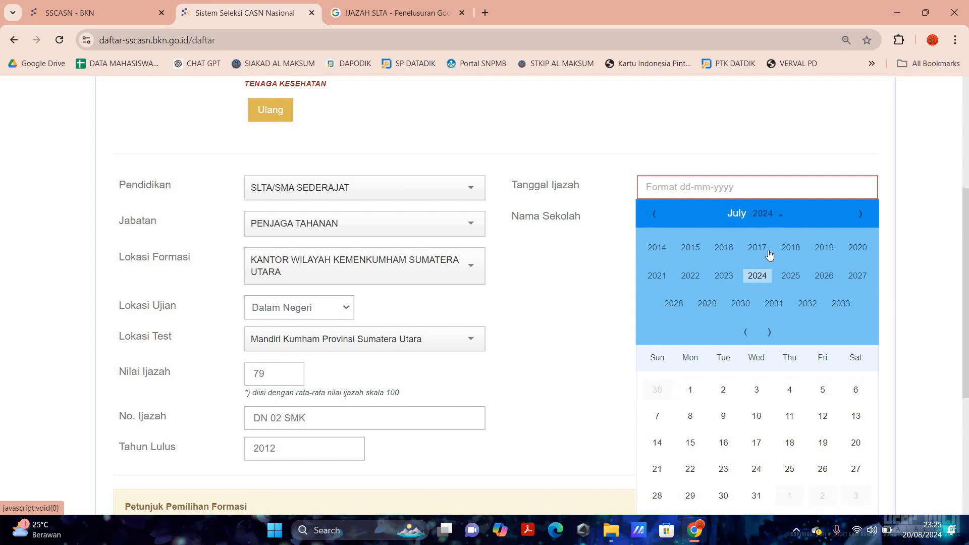
{"action": "left_click", "coordinate": [745, 332]}
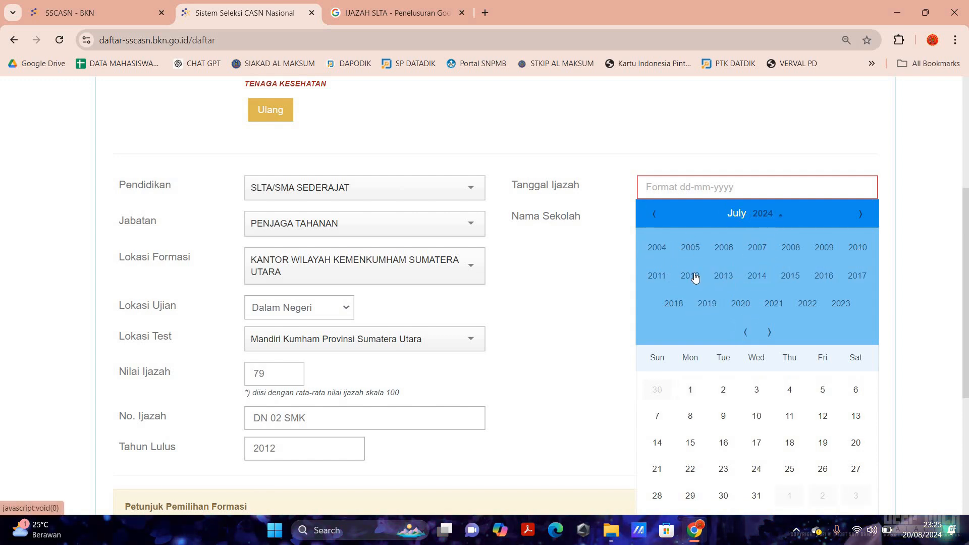
{"action": "left_click", "coordinate": [690, 276]}
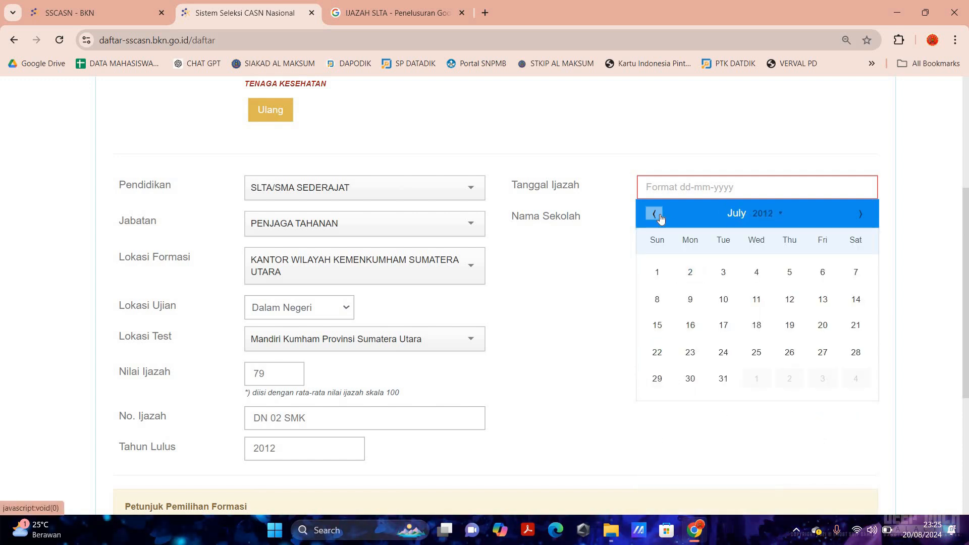
{"action": "left_click", "coordinate": [659, 216]}
{"action": "left_click", "coordinate": [659, 217]}
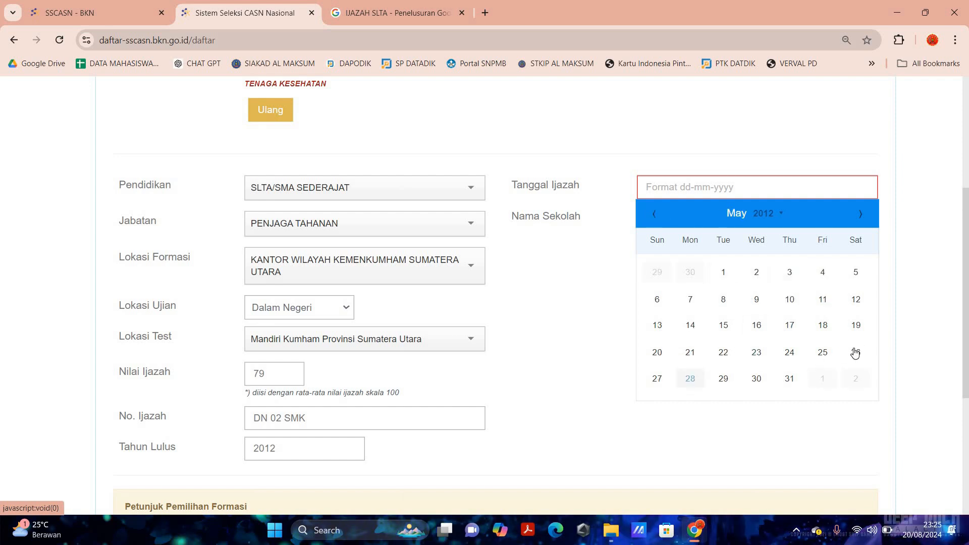
{"action": "left_click", "coordinate": [854, 354]}
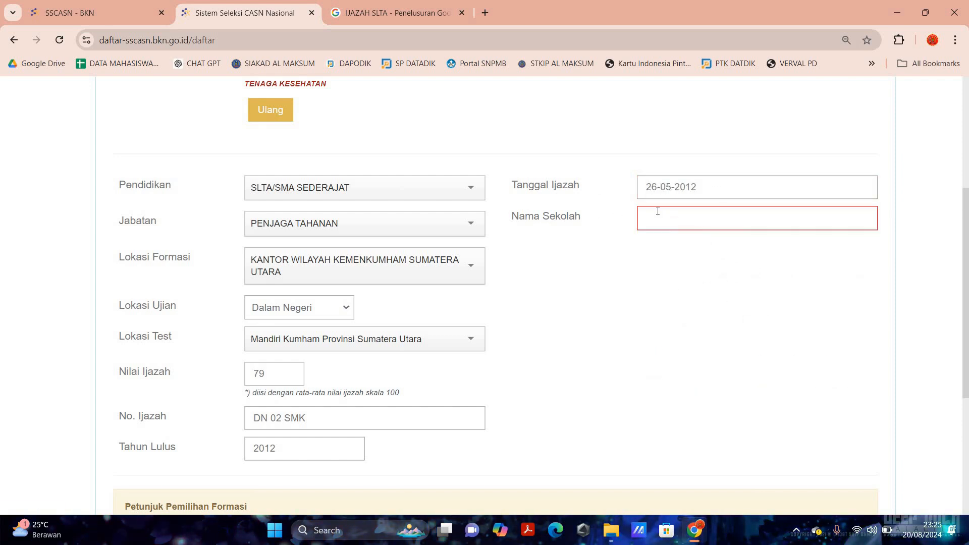
{"action": "left_click", "coordinate": [659, 218]}
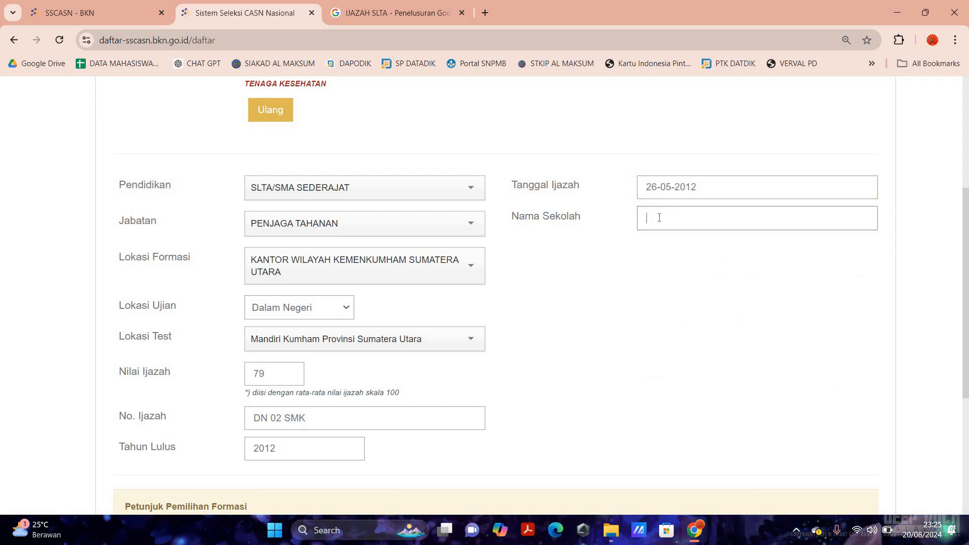
{"action": "type", "text": "S"}
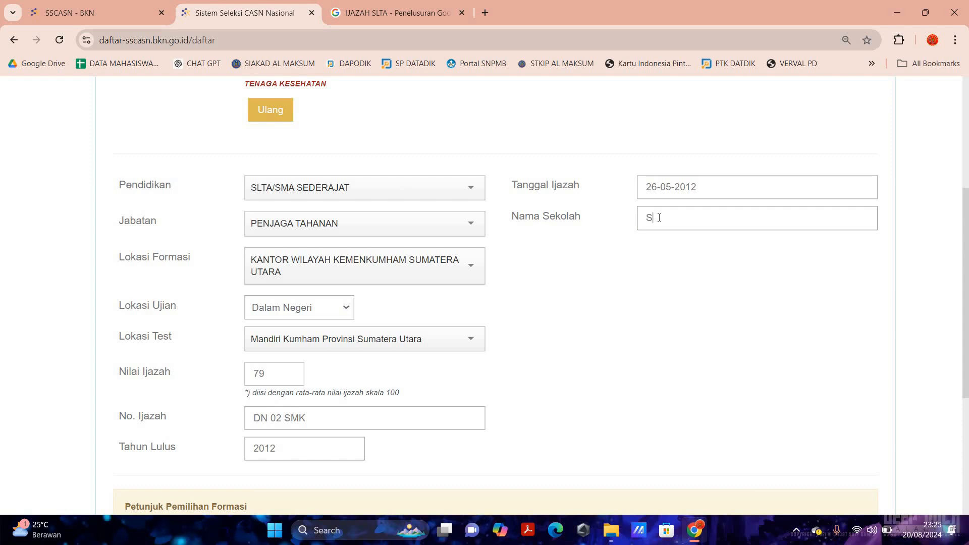
{"action": "type", "text": "MK NE"}
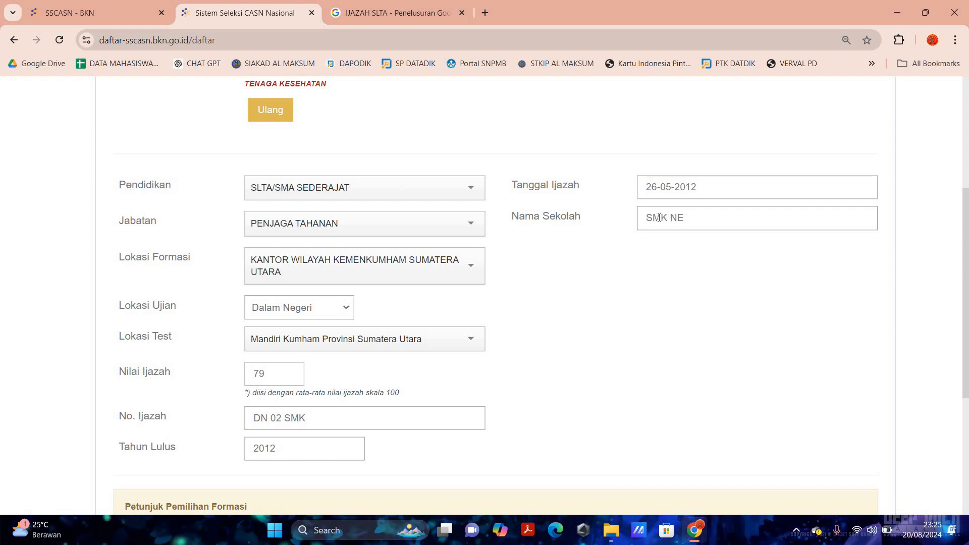
{"action": "type", "text": "GERI 1"}
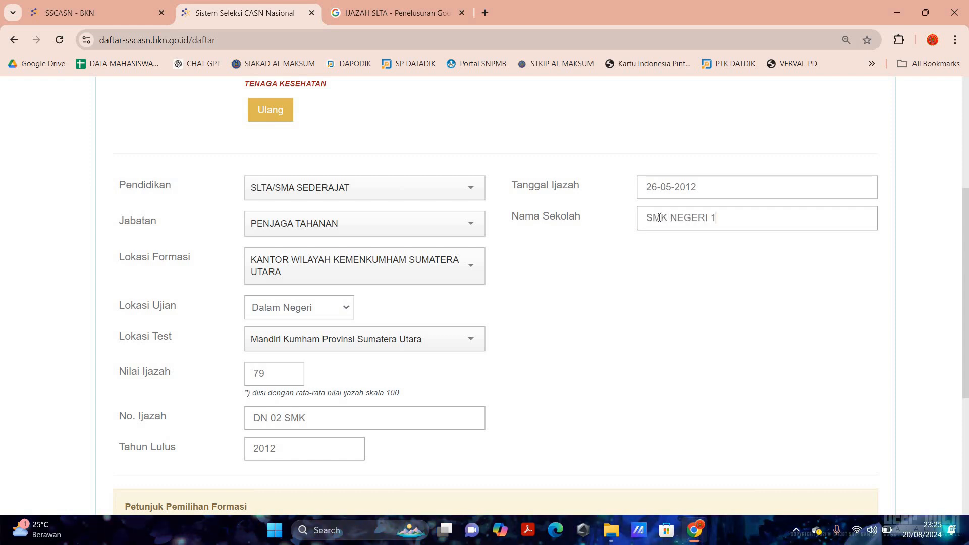
{"action": "type", "text": " STABAT"}
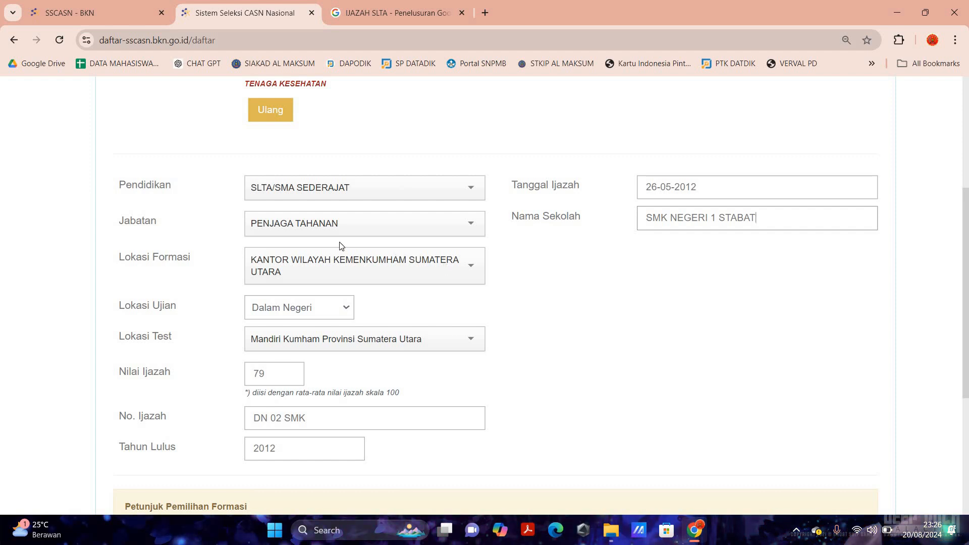
- Type the CAPTCHA answer and submit the formation form with Selanjutnya
{"action": "scroll", "coordinate": [346, 232], "scroll_direction": "up", "scroll_amount": 3}
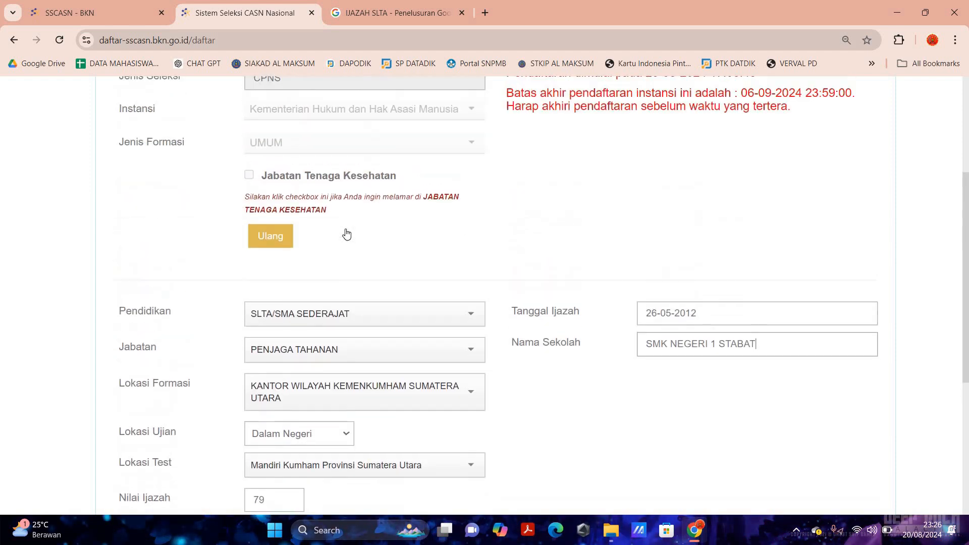
{"action": "scroll", "coordinate": [346, 233], "scroll_direction": "down", "scroll_amount": 10}
{"action": "left_click", "coordinate": [309, 437]}
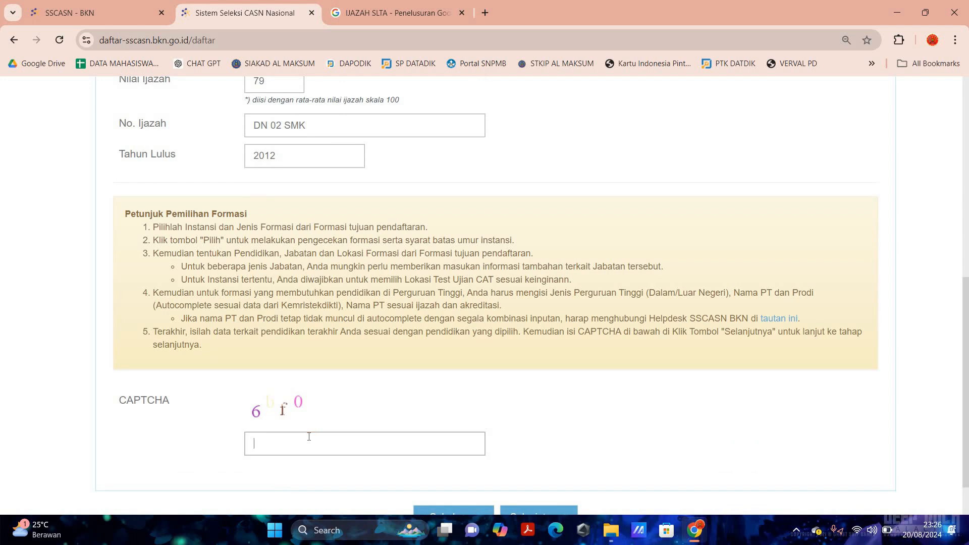
{"action": "type", "text": "6"}
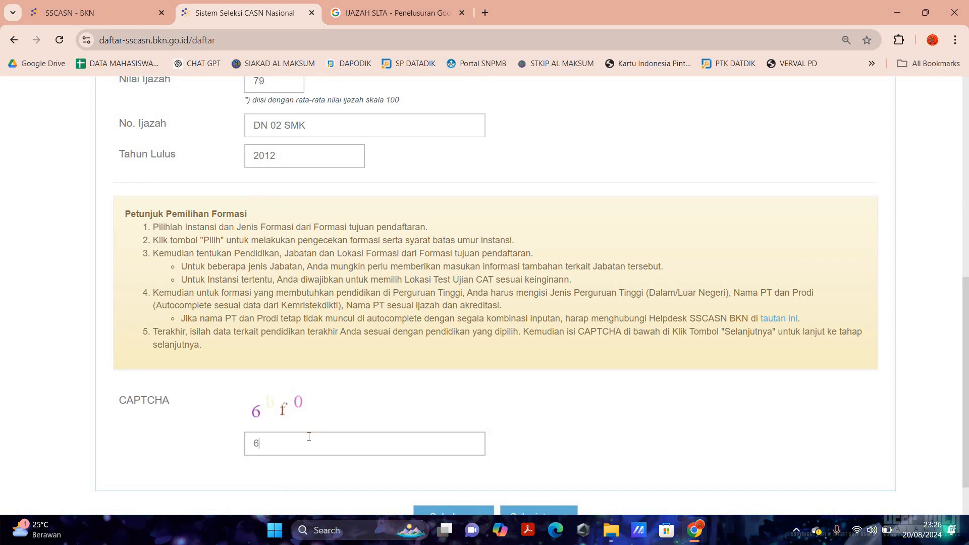
{"action": "type", "text": "bf0"}
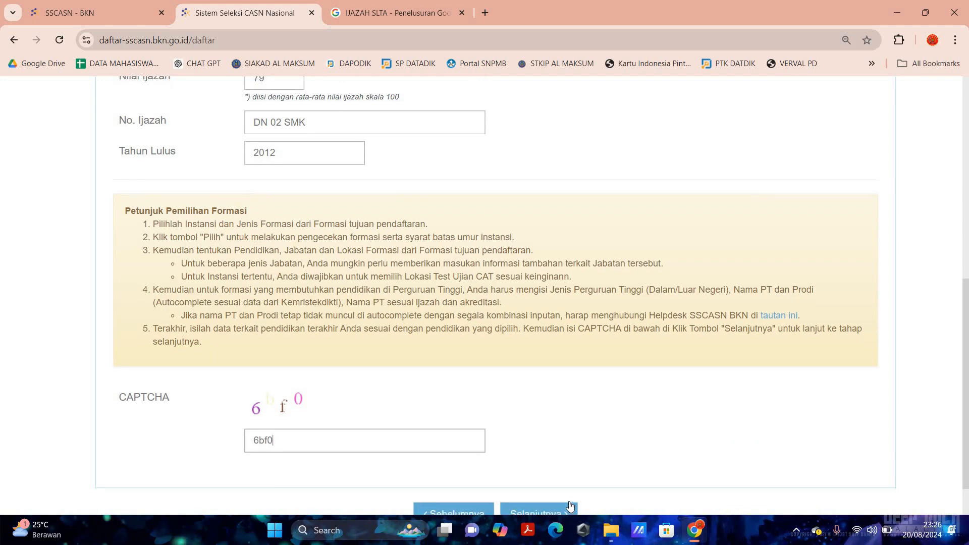
{"action": "scroll", "coordinate": [560, 507], "scroll_direction": "down", "scroll_amount": 1}
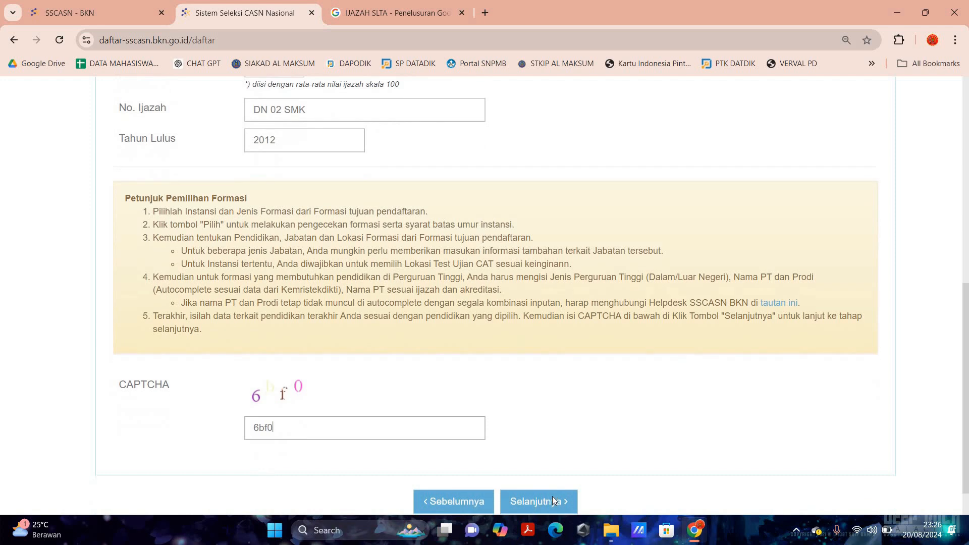
{"action": "left_click", "coordinate": [552, 497]}
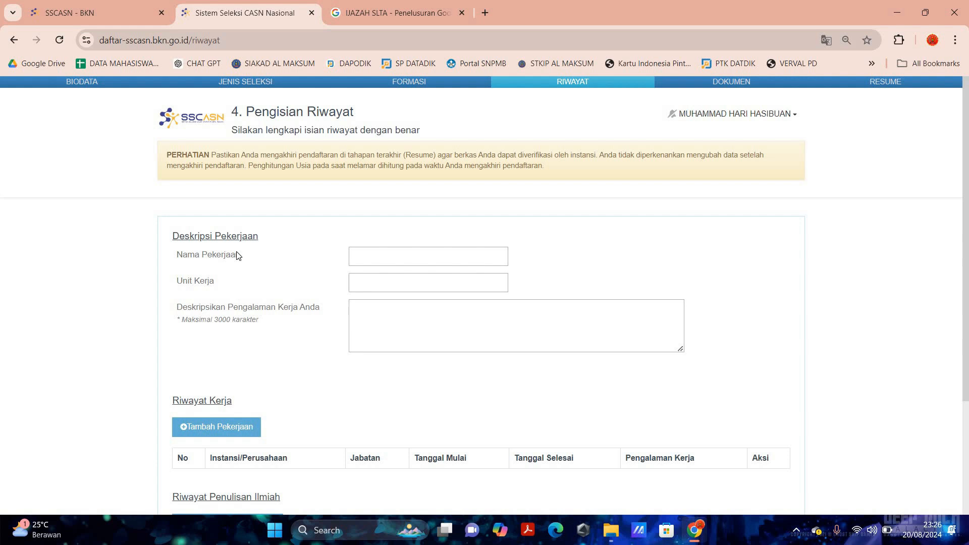
- Enter job name GURU and work unit SMK SWASTA
{"action": "scroll", "coordinate": [237, 256], "scroll_direction": "down", "scroll_amount": 2}
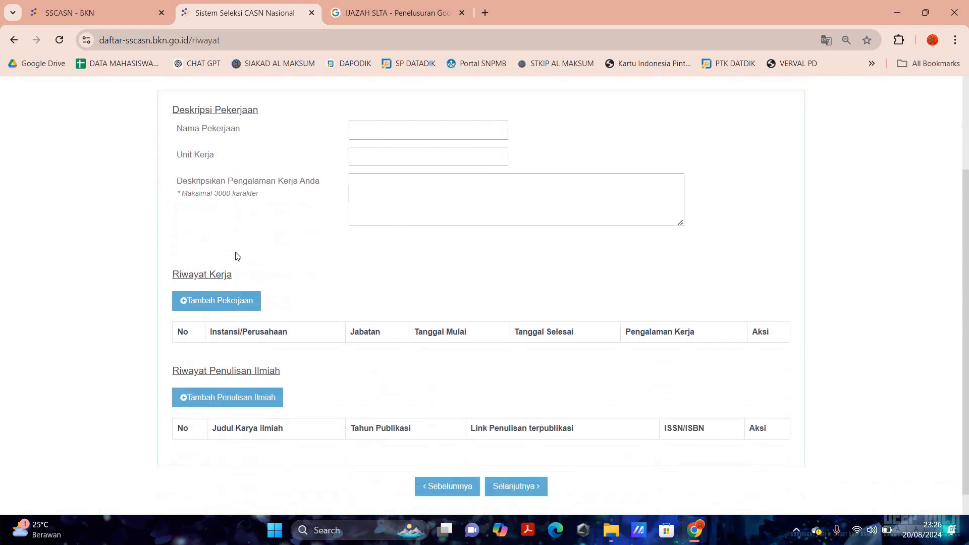
{"action": "scroll", "coordinate": [235, 258], "scroll_direction": "up", "scroll_amount": 2}
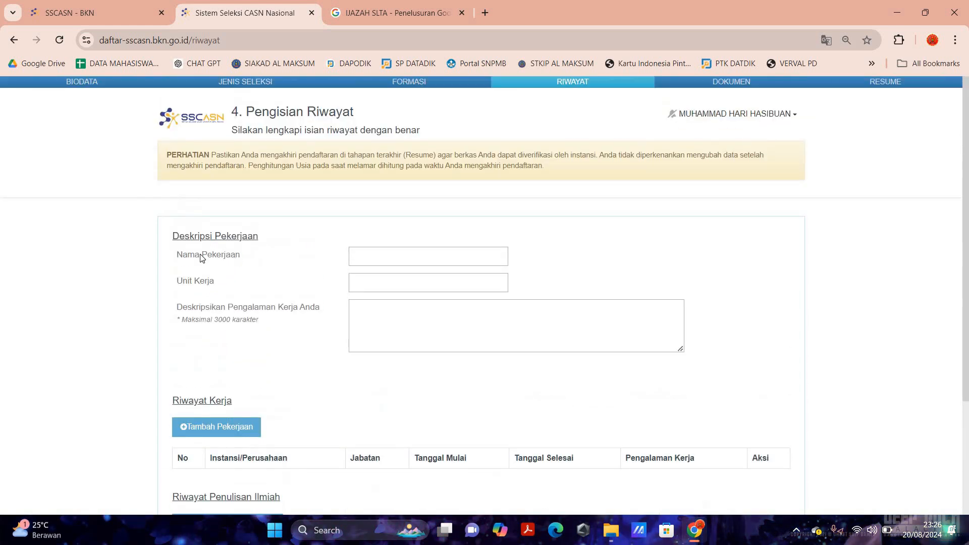
{"action": "left_click", "coordinate": [384, 250]}
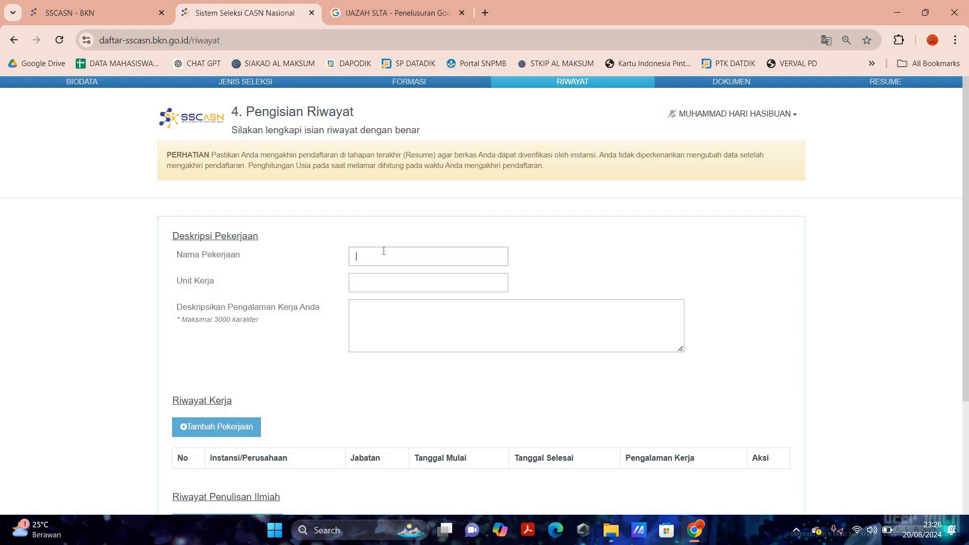
{"action": "type", "text": "GURU"}
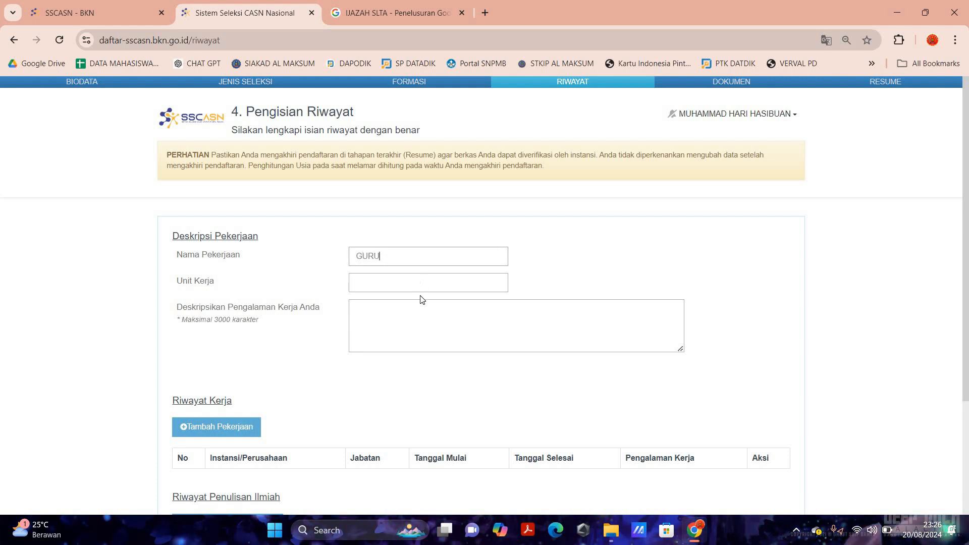
{"action": "left_click", "coordinate": [396, 282]}
{"action": "type", "text": "SM"}
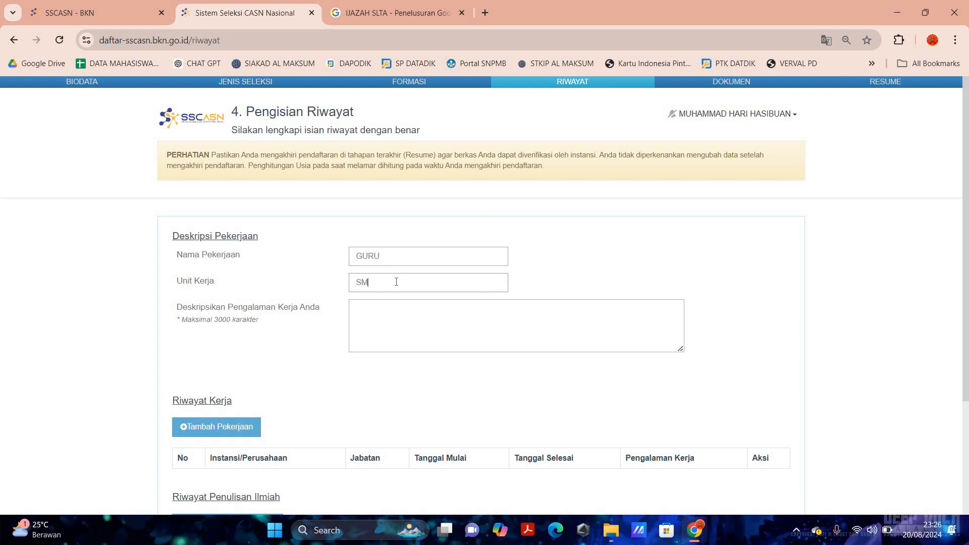
{"action": "type", "text": "K SWASTA"}
- Describe the experience as 'SAYA SUDAH MENGAJAR SELAMA 11 TAHUN DI SMK SWASTA' and save
{"action": "left_click", "coordinate": [397, 316]}
{"action": "type", "text": "SAYA SUD"}
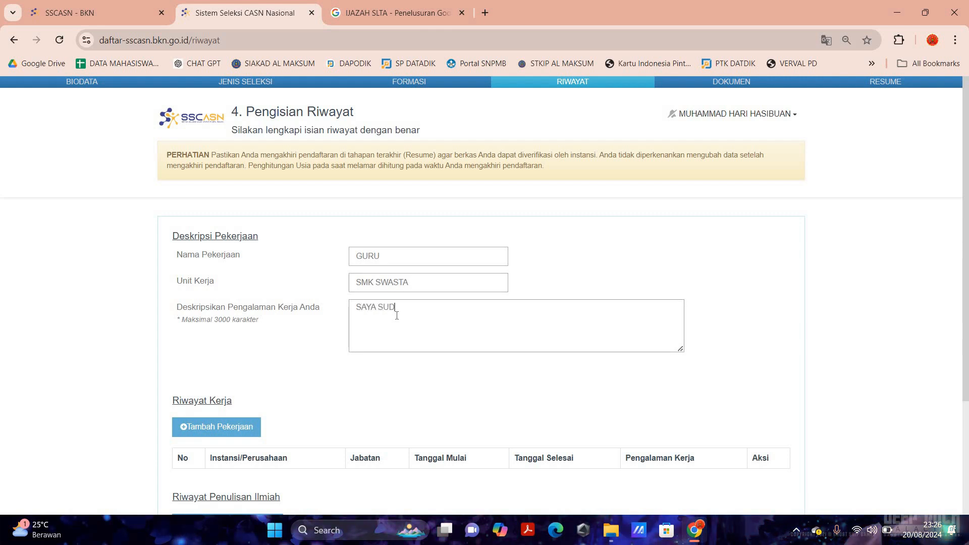
{"action": "type", "text": "AH MENGAJAR "}
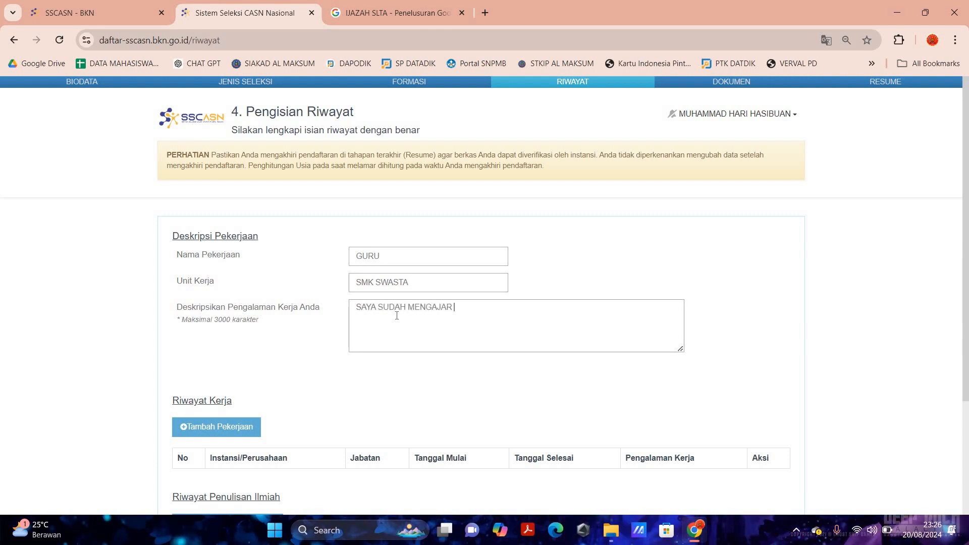
{"action": "type", "text": "SELAMA 11 T"}
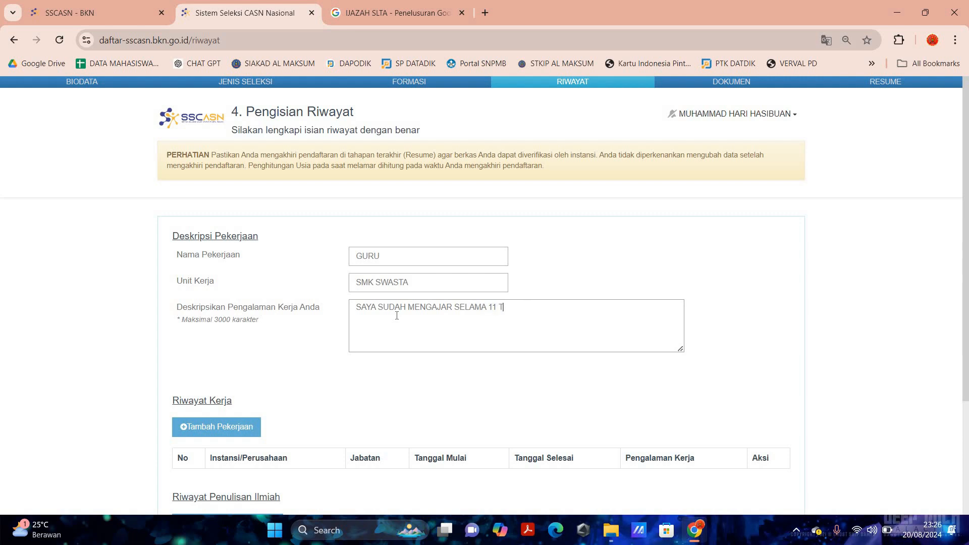
{"action": "type", "text": "AHUN DI SMK "}
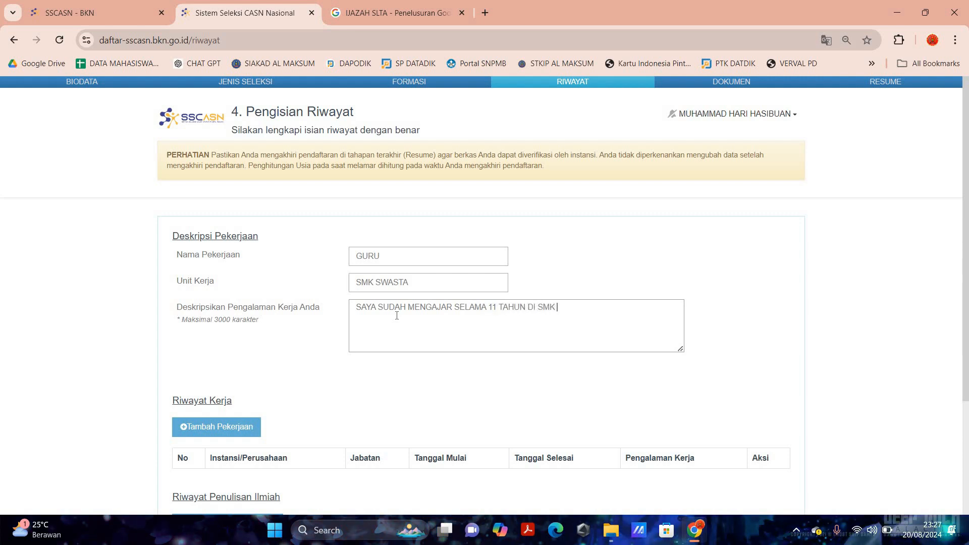
{"action": "type", "text": "SWASTA"}
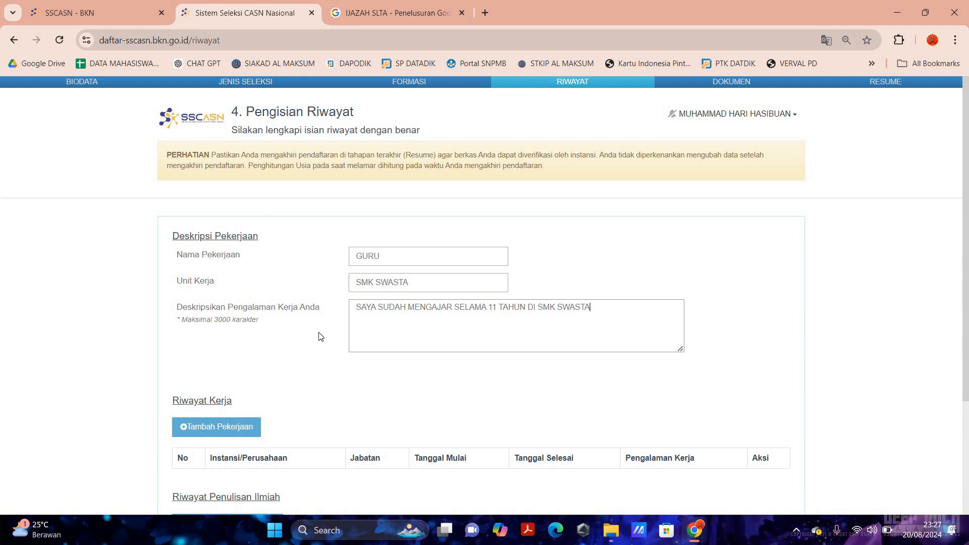
{"action": "scroll", "coordinate": [337, 333], "scroll_direction": "down", "scroll_amount": 3}
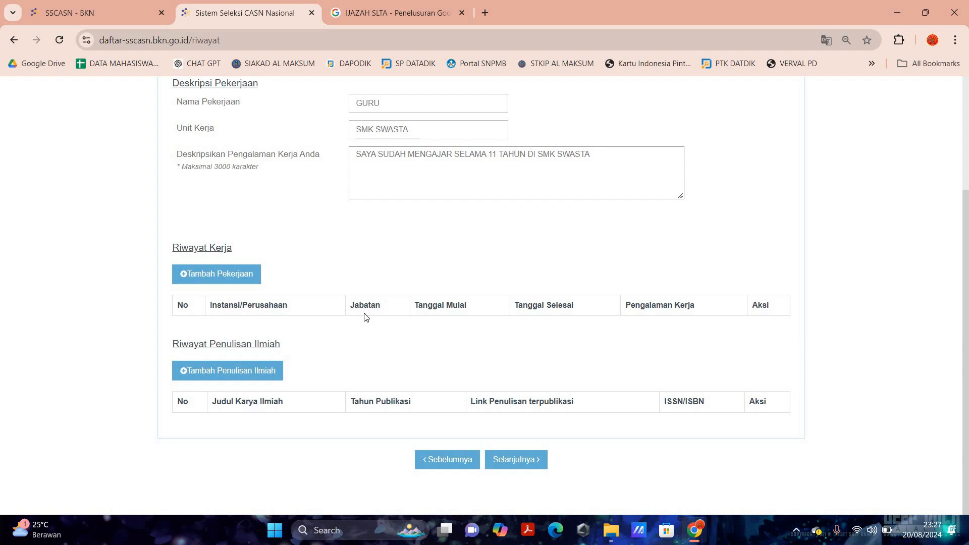
{"action": "scroll", "coordinate": [364, 317], "scroll_direction": "up", "scroll_amount": 3}
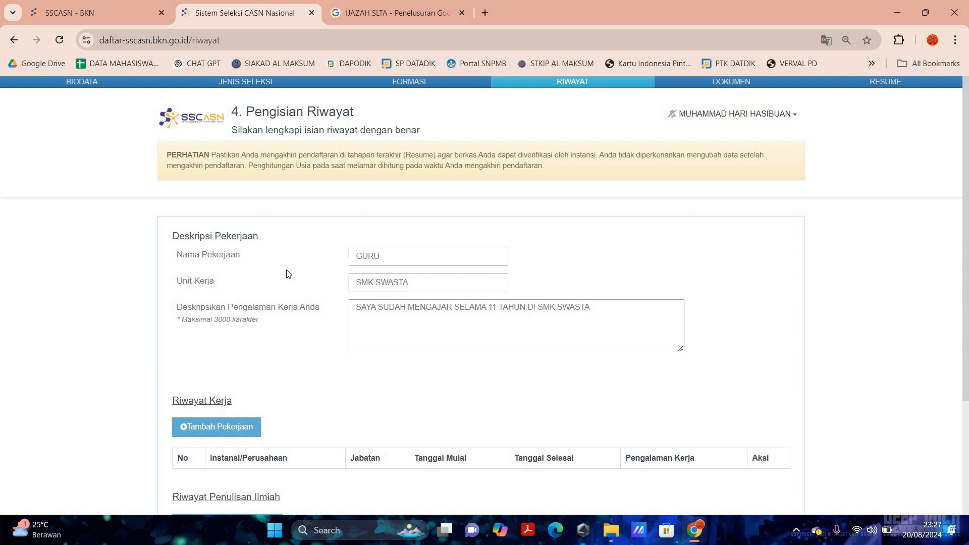
{"action": "scroll", "coordinate": [288, 277], "scroll_direction": "down", "scroll_amount": 1}
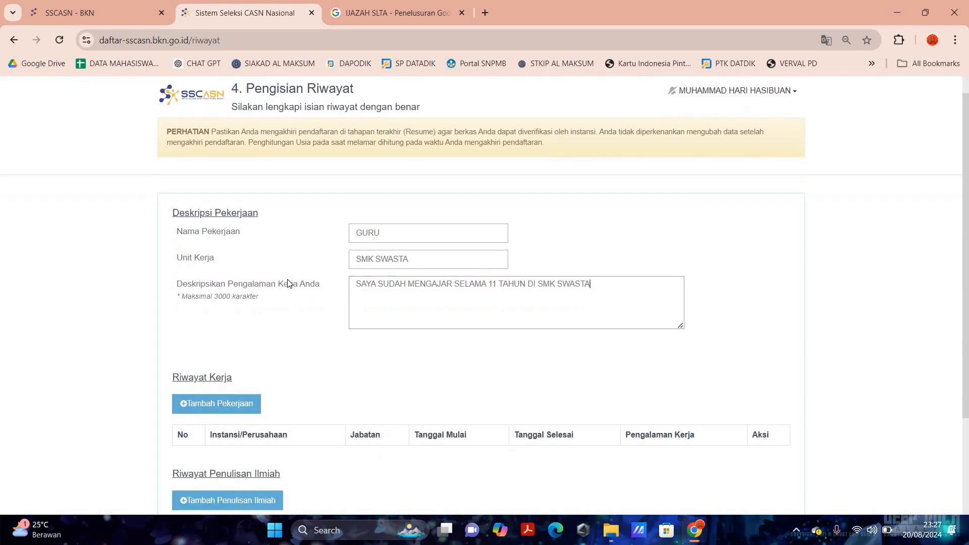
{"action": "scroll", "coordinate": [288, 284], "scroll_direction": "down", "scroll_amount": 3}
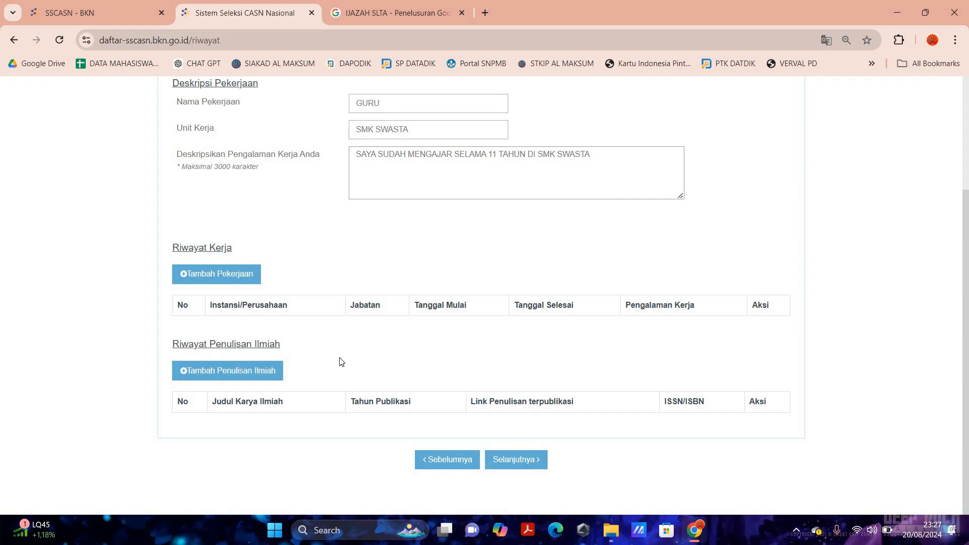
{"action": "left_click", "coordinate": [516, 459]}
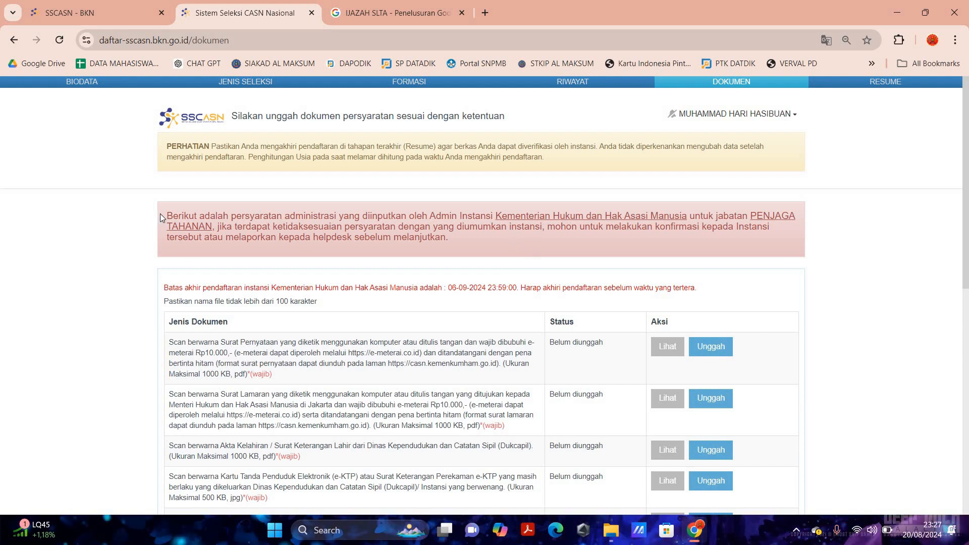
- Zoom the Dokumen page in and out and highlight the registration deadline text
{"action": "key", "text": "ctrl+plus"}
{"action": "key", "text": "ctrl+plus"}
{"action": "key", "text": "ctrl+plus"}
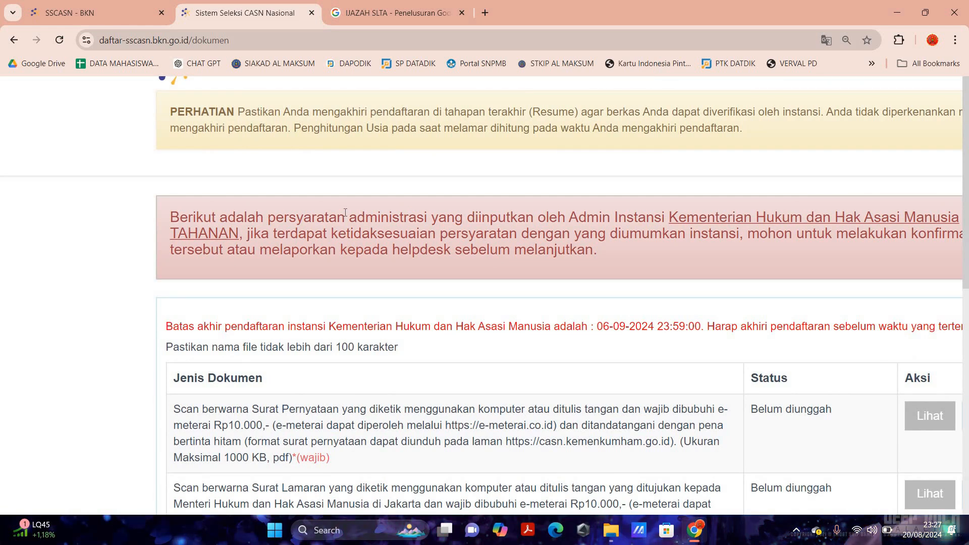
{"action": "key", "text": "ctrl+minus"}
{"action": "key", "text": "ctrl+minus"}
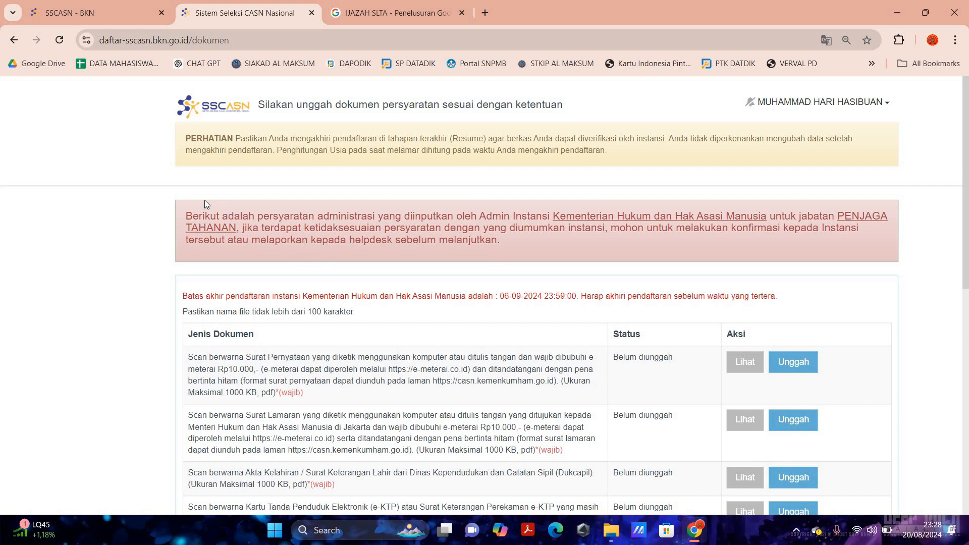
{"action": "scroll", "coordinate": [199, 237], "scroll_direction": "down", "scroll_amount": 1}
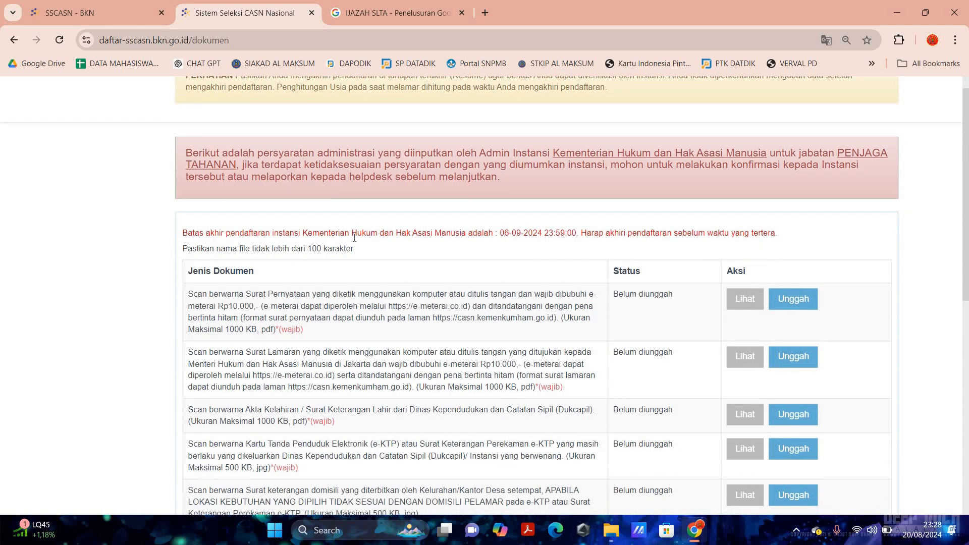
{"action": "left_click_drag", "start_coordinate": [195, 233], "coordinate": [556, 230]}
- Select the e-meterai.co.id address in the first document row
{"action": "scroll", "coordinate": [523, 281], "scroll_direction": "down", "scroll_amount": 2}
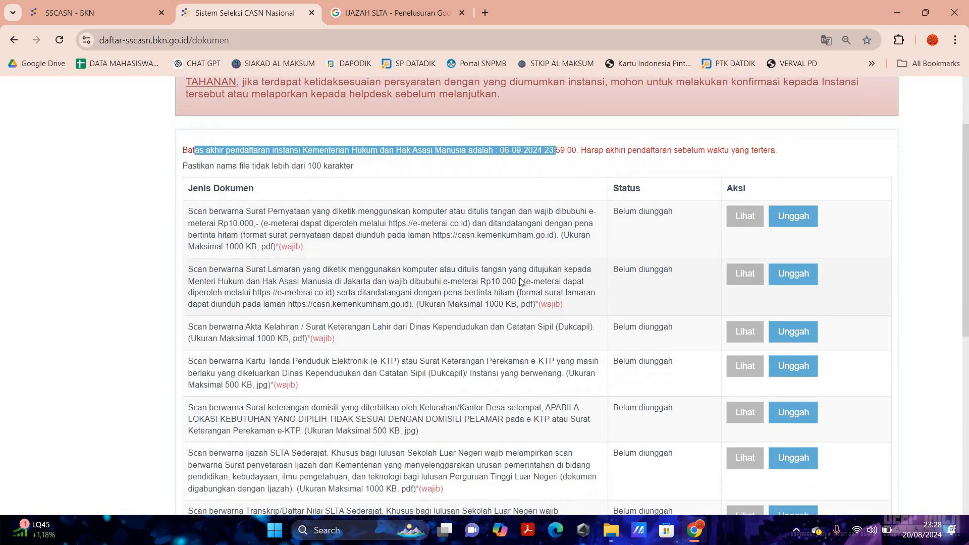
{"action": "scroll", "coordinate": [520, 277], "scroll_direction": "up", "scroll_amount": 1}
{"action": "scroll", "coordinate": [519, 278], "scroll_direction": "down", "scroll_amount": 2}
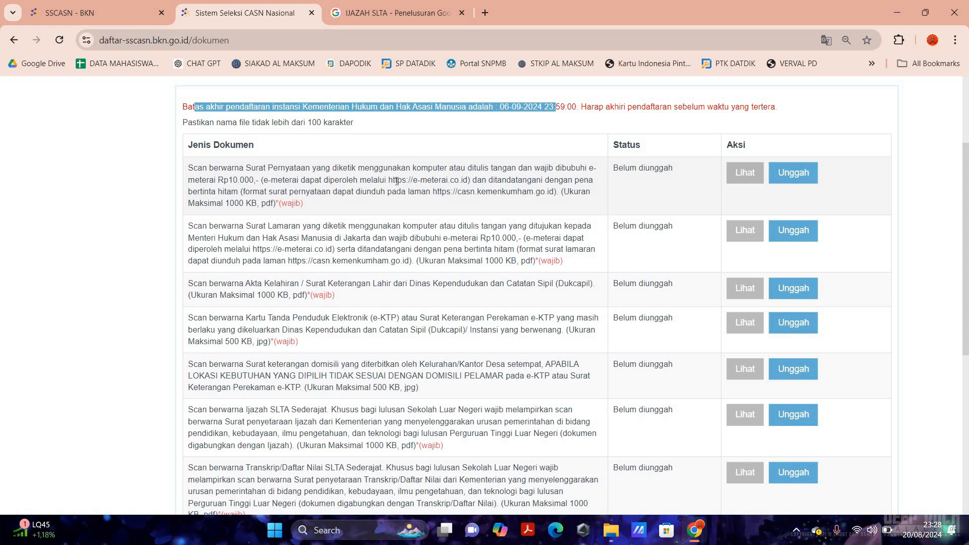
{"action": "left_click_drag", "start_coordinate": [388, 180], "coordinate": [470, 184]}
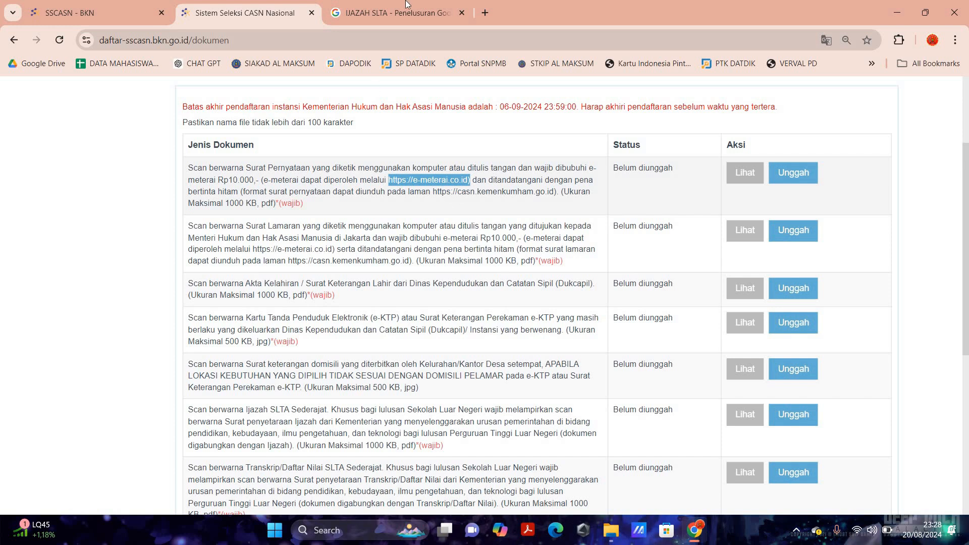
- Load the copied e-meterai.co.id link in the IJAZAH SLTA search tab
{"action": "left_click", "coordinate": [379, 16]}
{"action": "left_click", "coordinate": [381, 33]}
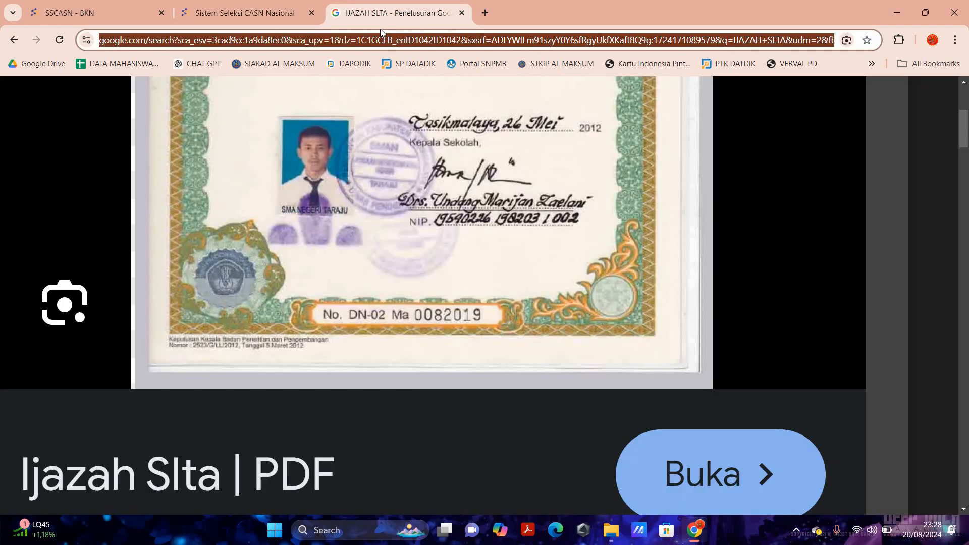
{"action": "type", "text": "https://e-meterai.co.id/"}
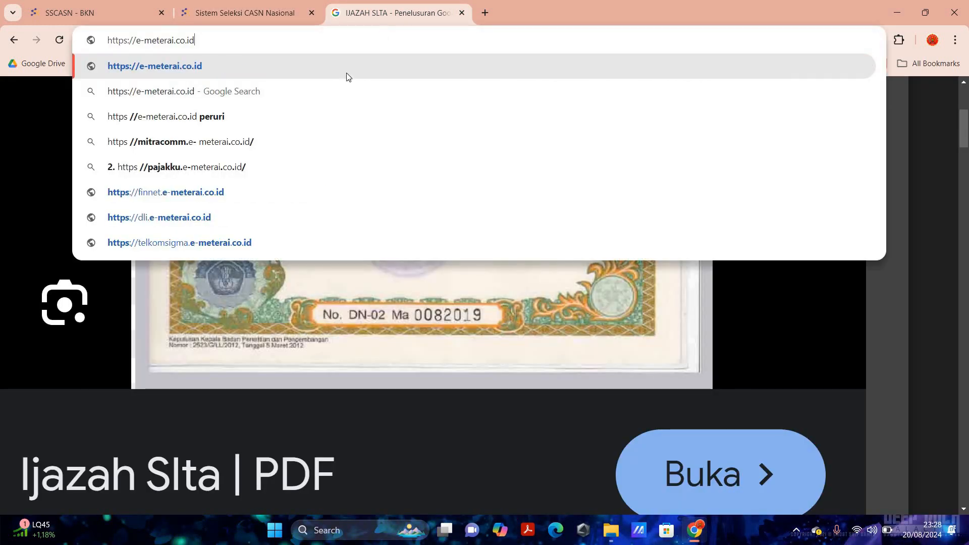
{"action": "key", "text": "Return"}
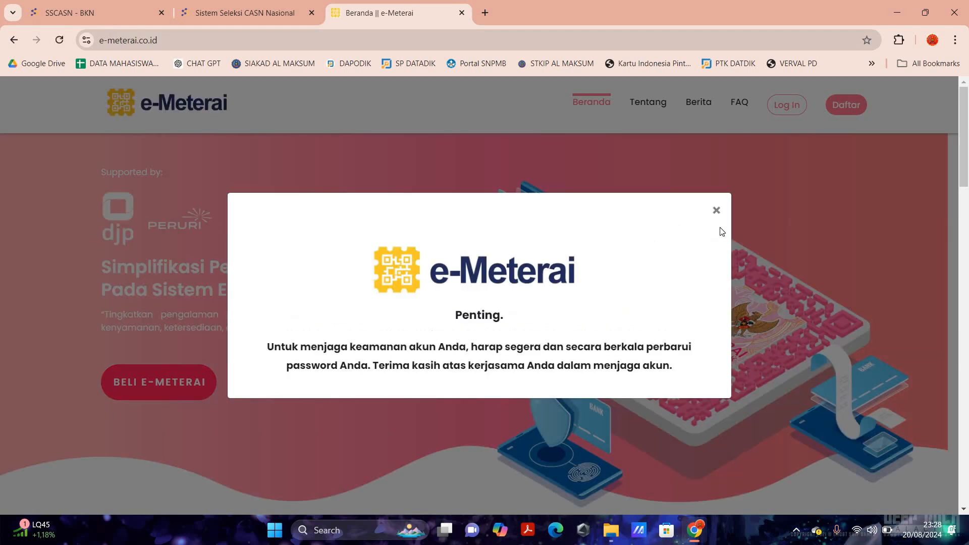
- Dismiss the password notice and select the casn.kemenkumham.go.id link on the SSCASN tab
{"action": "left_click", "coordinate": [716, 211]}
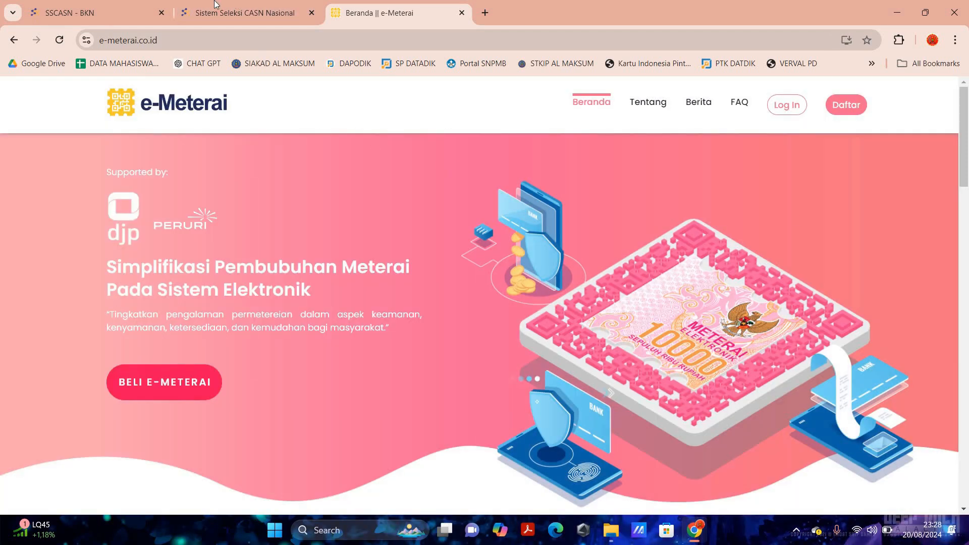
{"action": "key", "text": "ctrl+shift+Tab"}
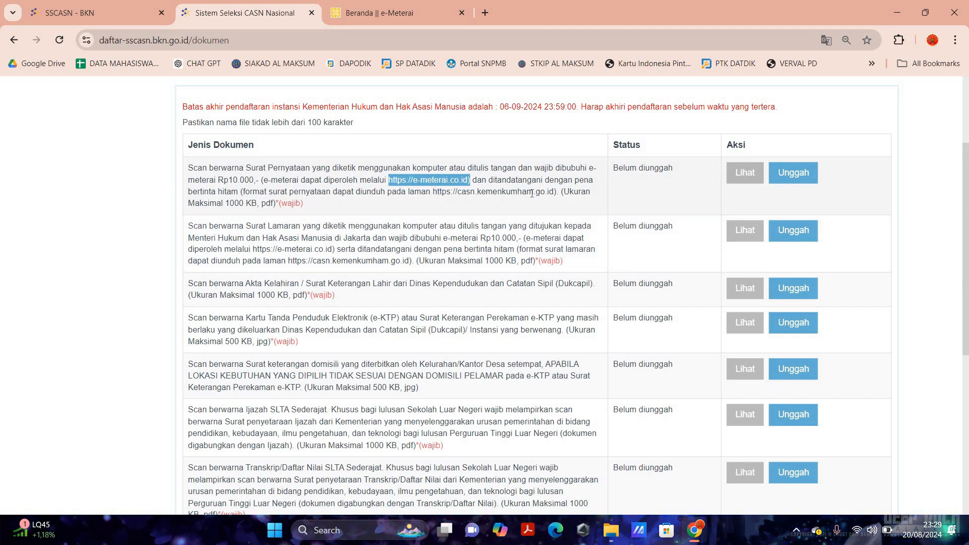
{"action": "left_click_drag", "start_coordinate": [433, 191], "coordinate": [553, 194]}
{"action": "key", "text": "ctrl+c"}
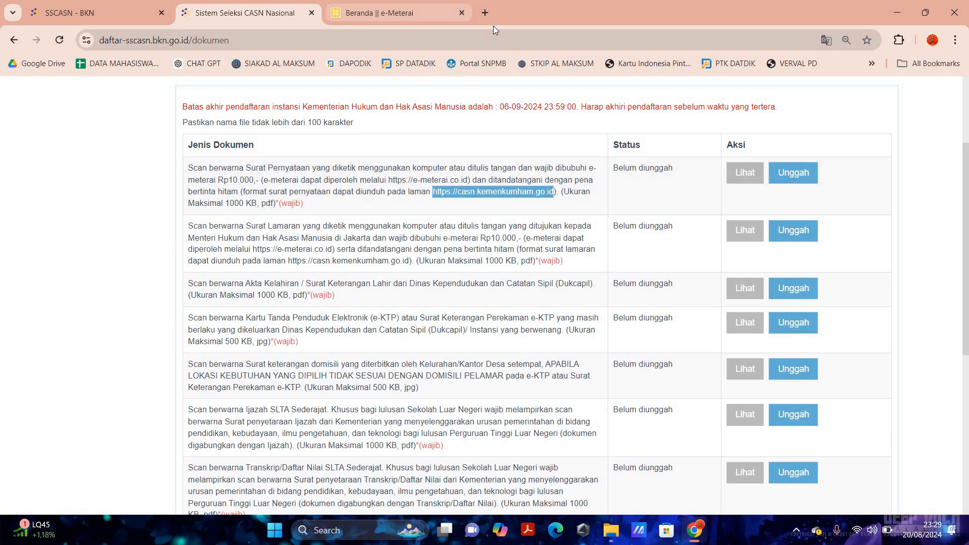
- Open the copied casn.kemenkumham.go.id link in a new tab
{"action": "key", "text": "ctrl+t"}
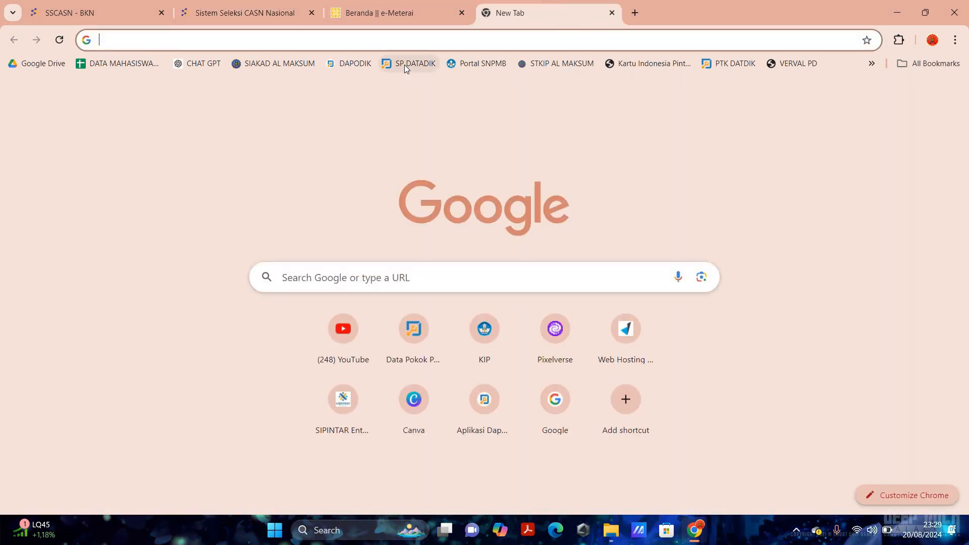
{"action": "key", "text": "ctrl+v"}
{"action": "key", "text": "Return"}
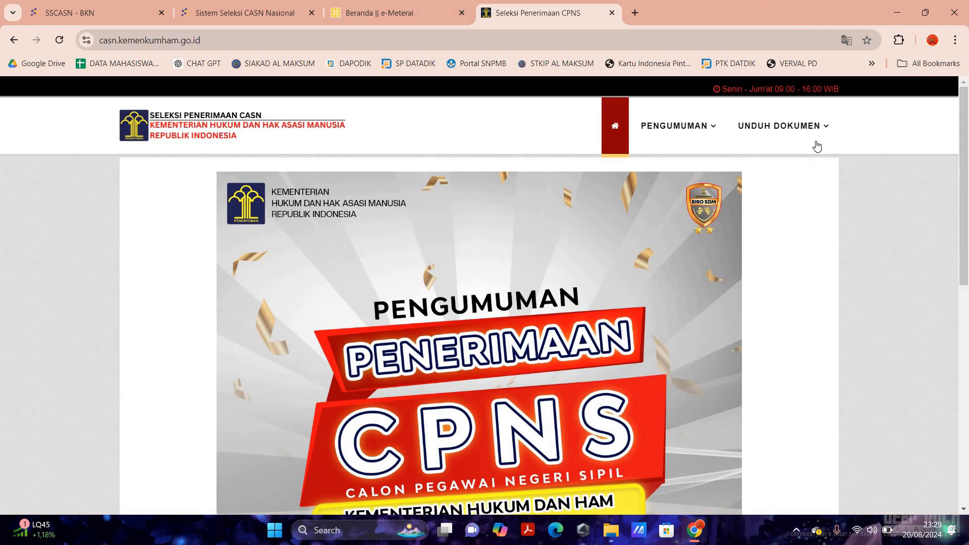
- Download the Surat Pernyataan and Surat Lamaran untuk CPNS SLTA templates
{"action": "mouse_move", "coordinate": [816, 146]}
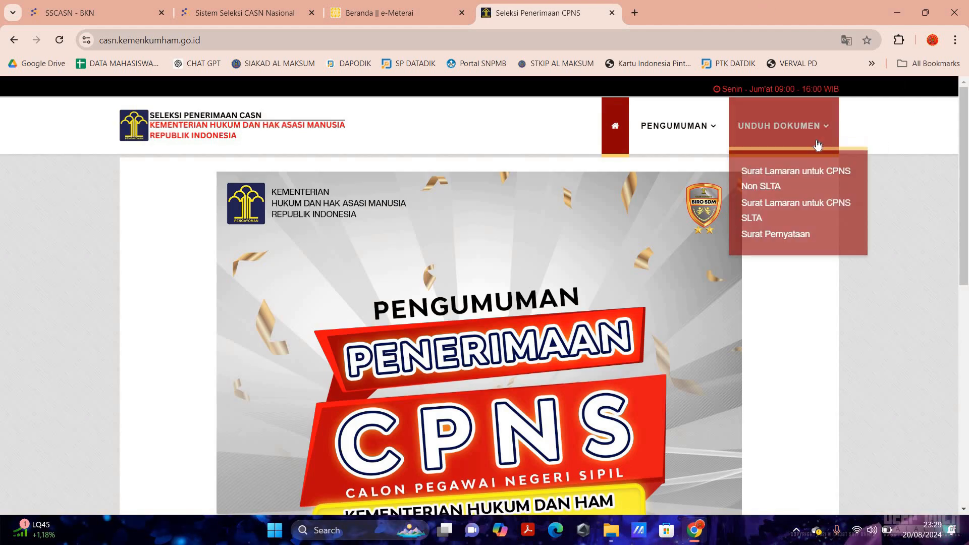
{"action": "left_click", "coordinate": [777, 241]}
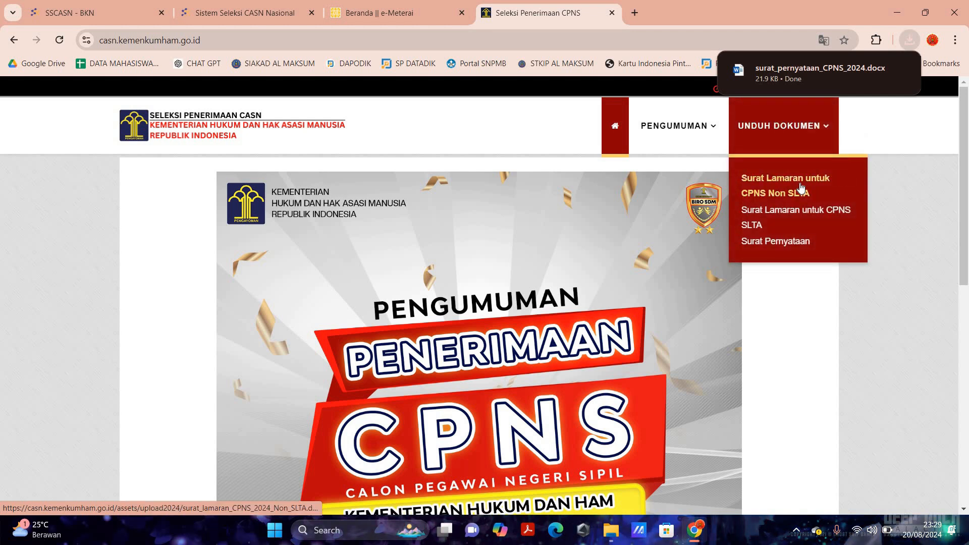
{"action": "left_click", "coordinate": [752, 232]}
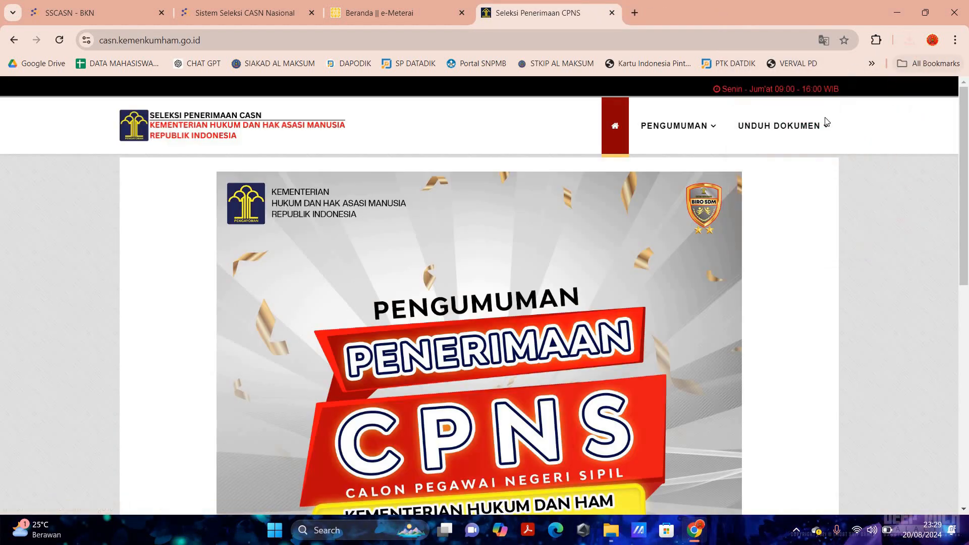
{"action": "left_click", "coordinate": [909, 40]}
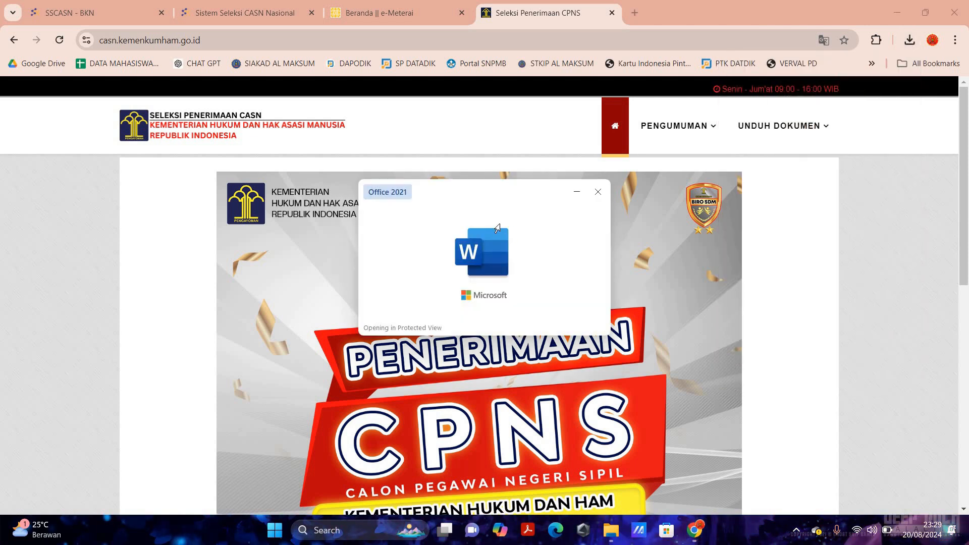
- Maximise the opened letter template in Word and scroll through it
{"action": "scroll", "coordinate": [533, 302], "scroll_direction": "down", "scroll_amount": 5}
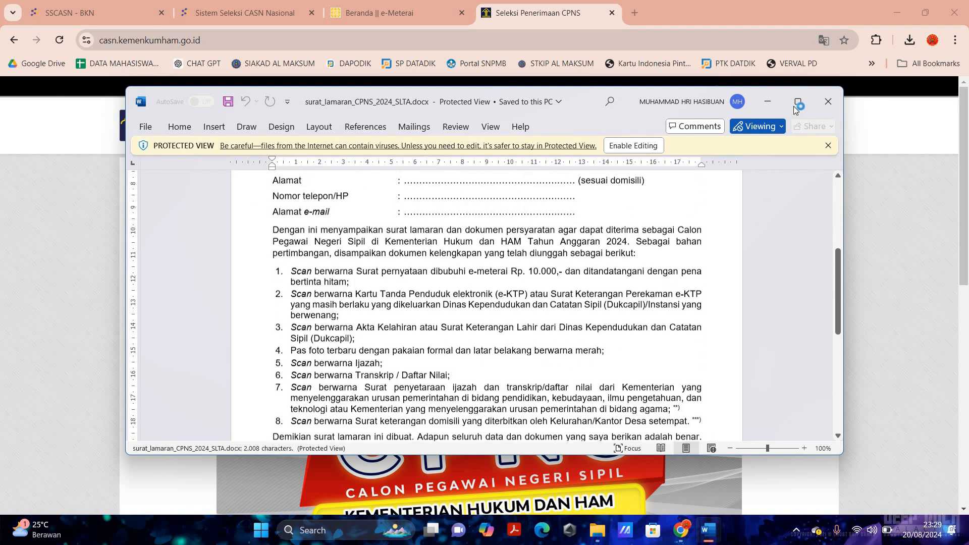
{"action": "left_click", "coordinate": [796, 103]}
{"action": "scroll", "coordinate": [605, 275], "scroll_direction": "down", "scroll_amount": 3}
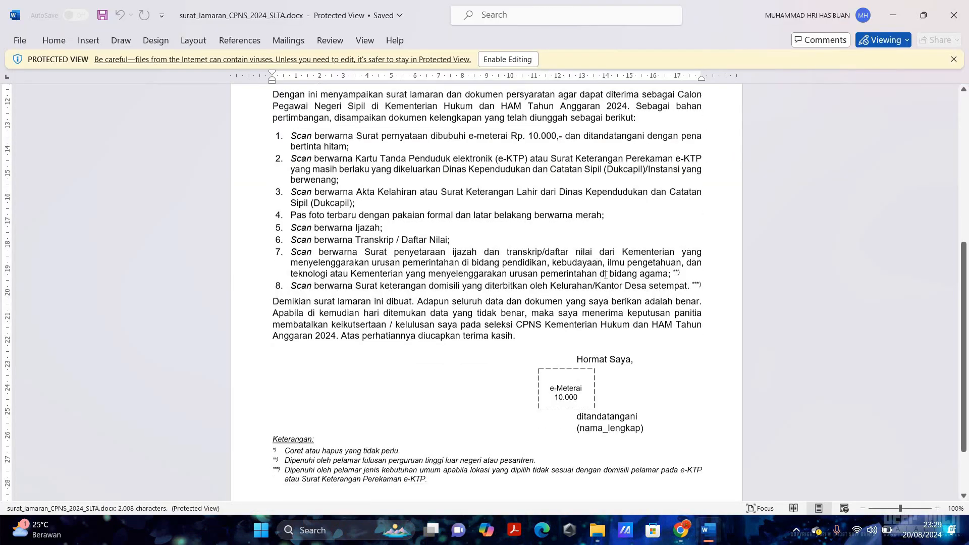
{"action": "scroll", "coordinate": [605, 275], "scroll_direction": "down", "scroll_amount": 3}
{"action": "scroll", "coordinate": [889, 91], "scroll_direction": "up", "scroll_amount": 8}
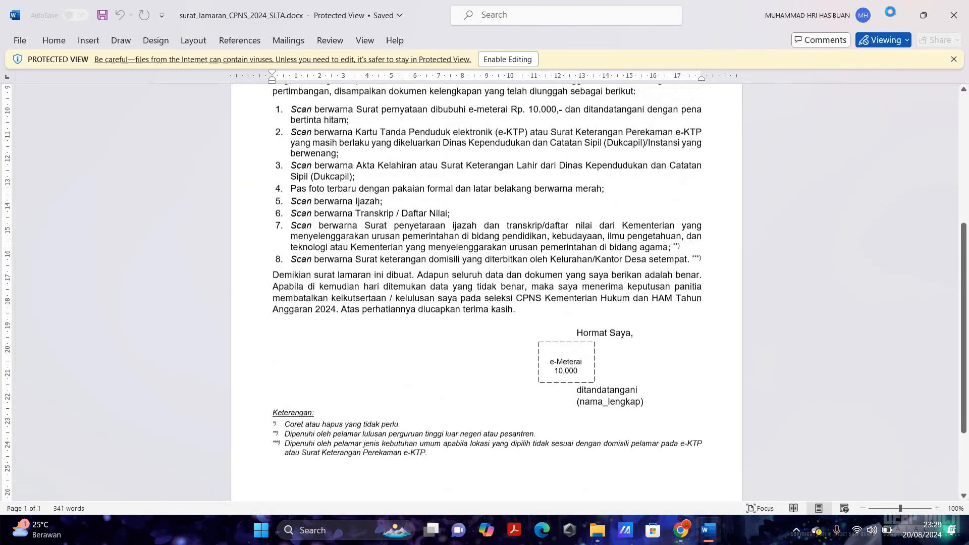
- Open the downloaded SLTA application letter from Chrome's downloads, then minimise it
{"action": "key", "text": "alt+Tab"}
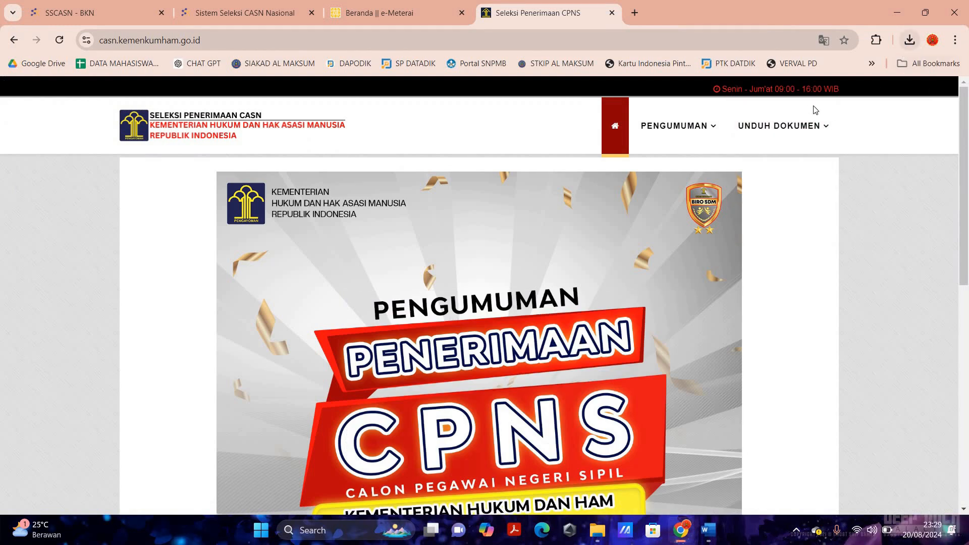
{"action": "left_click", "coordinate": [909, 40]}
{"action": "left_click", "coordinate": [787, 99]}
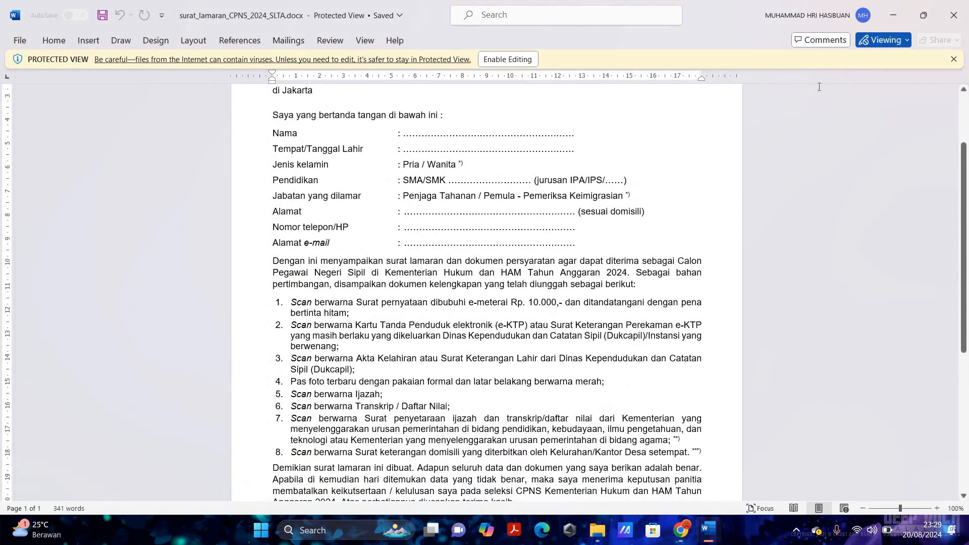
{"action": "scroll", "coordinate": [588, 150], "scroll_direction": "up", "scroll_amount": 3}
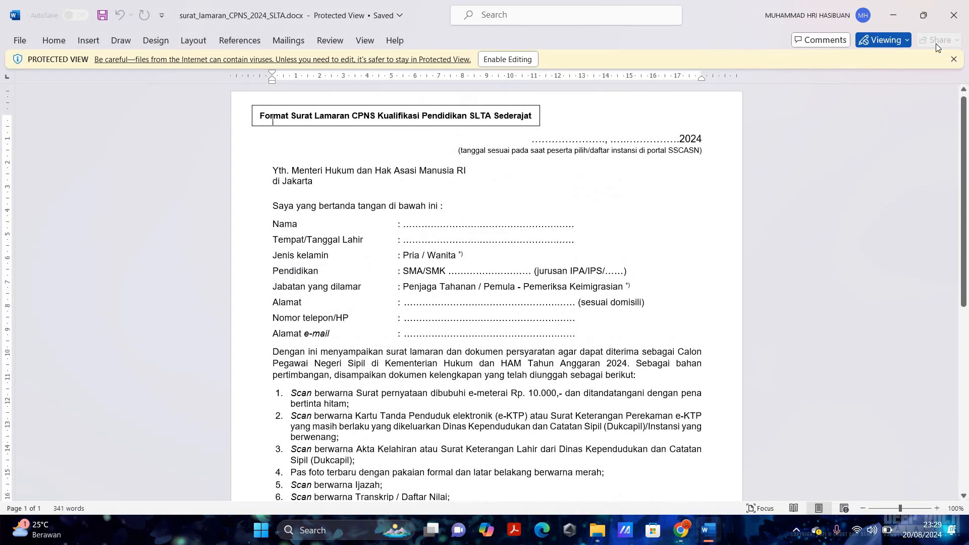
{"action": "left_click", "coordinate": [893, 15]}
- Open the downloaded statement letter template, scroll it, and close its window
{"action": "left_click", "coordinate": [909, 40]}
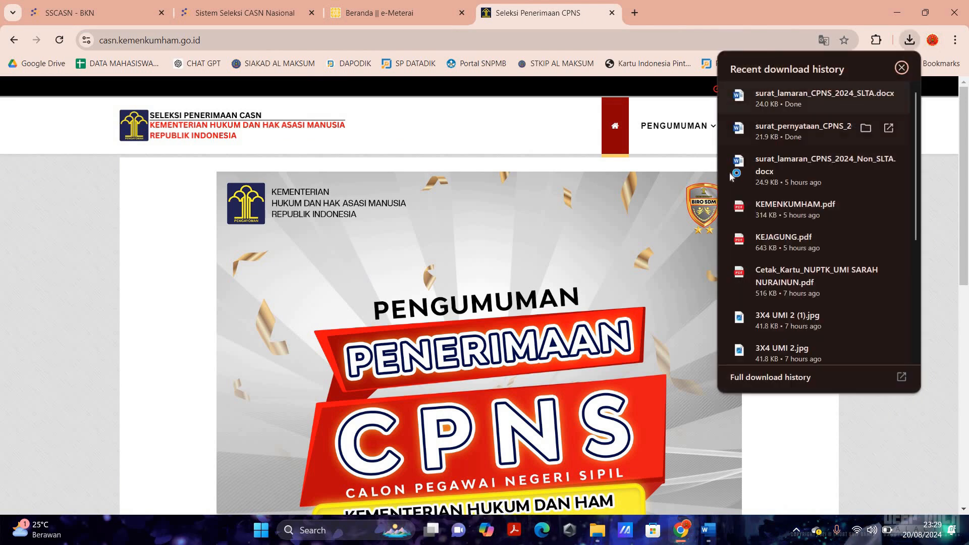
{"action": "left_click", "coordinate": [787, 98]}
{"action": "scroll", "coordinate": [485, 303], "scroll_direction": "down", "scroll_amount": 15}
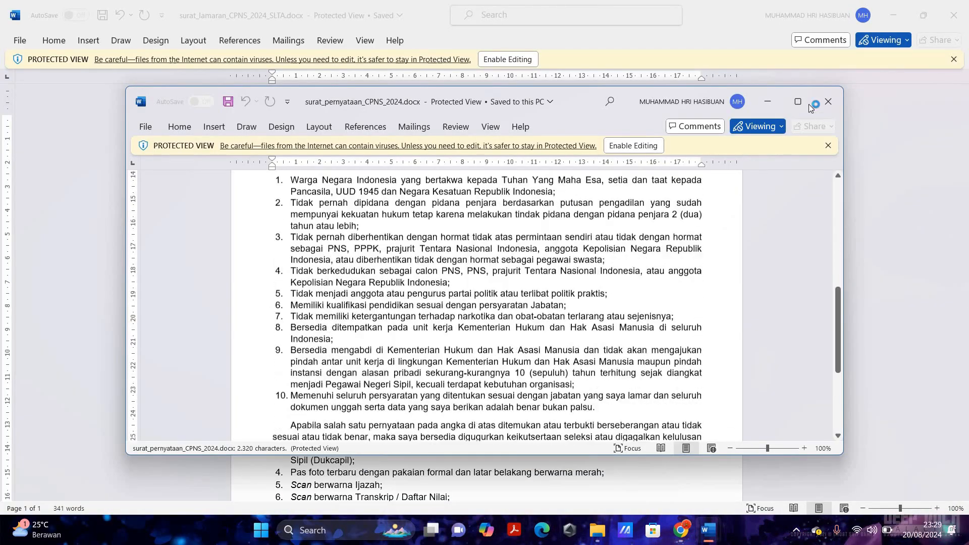
{"action": "left_click", "coordinate": [827, 101]}
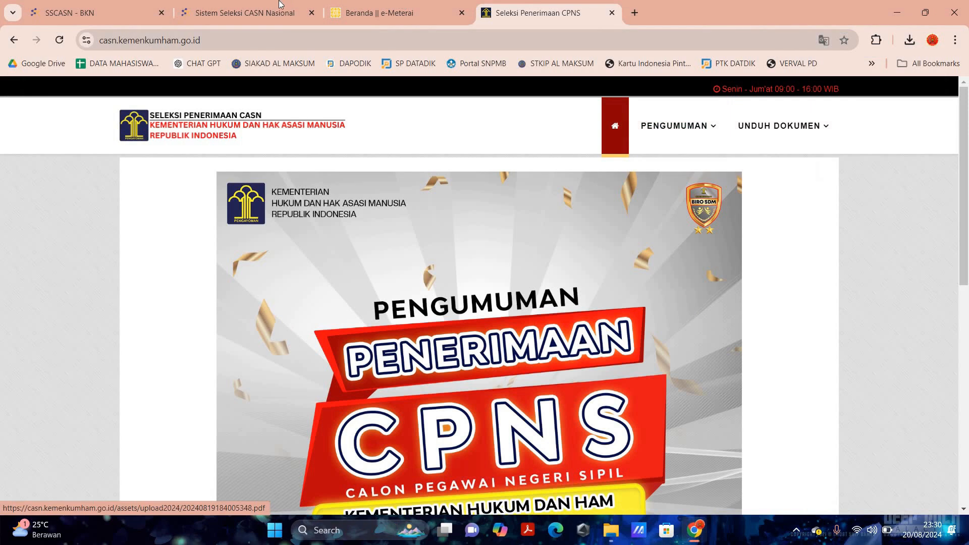
- Cycle through the Chrome tabs back to the SSCASN Dokumen page and scroll its upload table
{"action": "left_click", "coordinate": [355, 12]}
{"action": "key", "text": "ctrl+shift+Tab"}
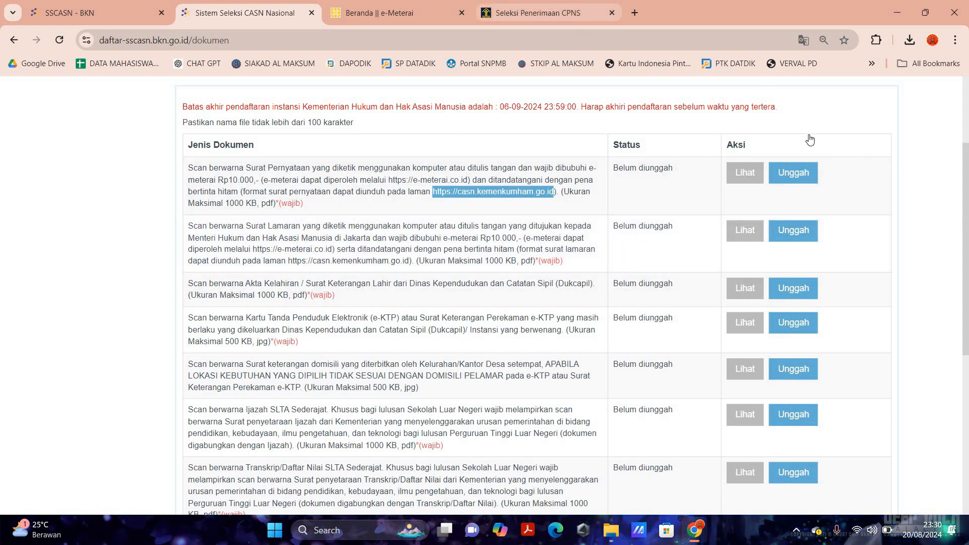
{"action": "left_click", "coordinate": [563, 5]}
{"action": "mouse_move", "coordinate": [784, 233]}
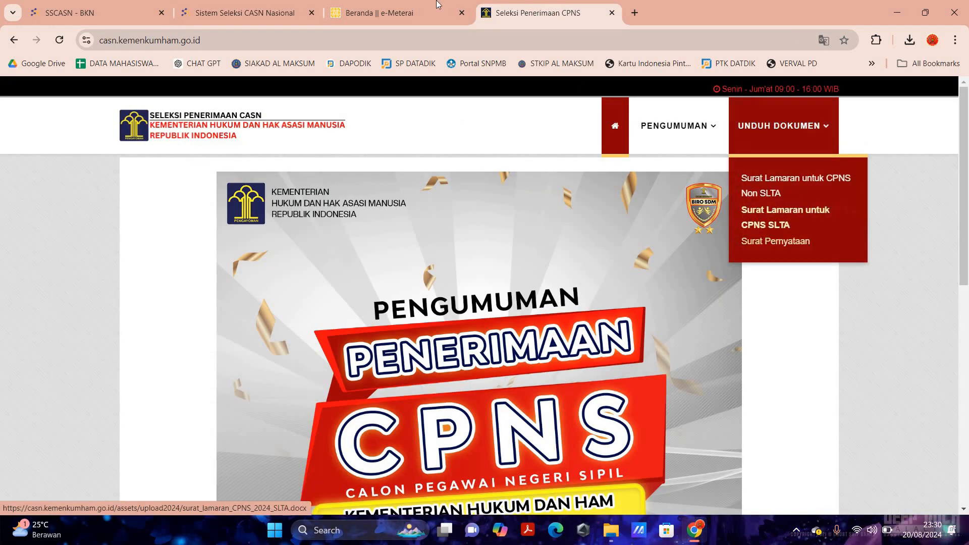
{"action": "left_click", "coordinate": [379, 13]}
{"action": "key", "text": "ctrl+shift+Tab"}
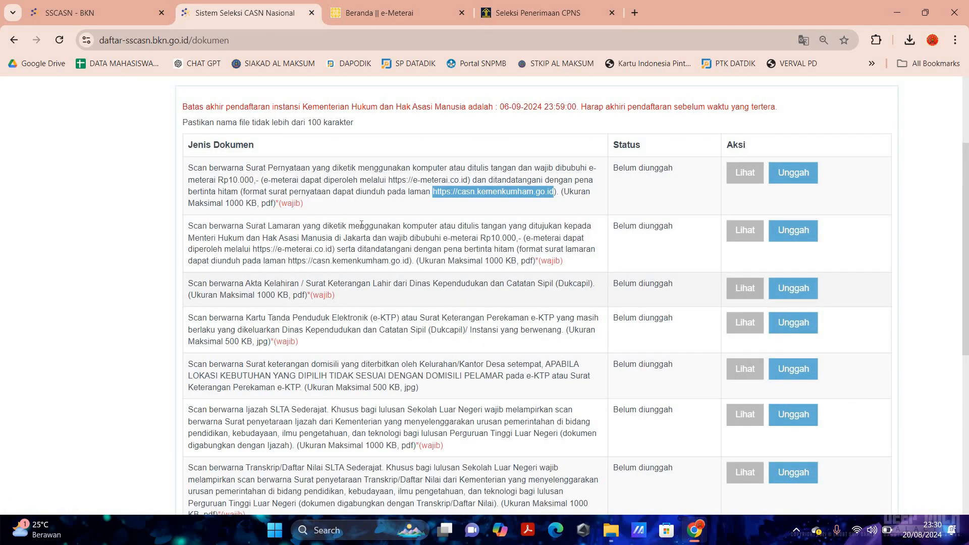
{"action": "scroll", "coordinate": [399, 236], "scroll_direction": "down", "scroll_amount": 7}
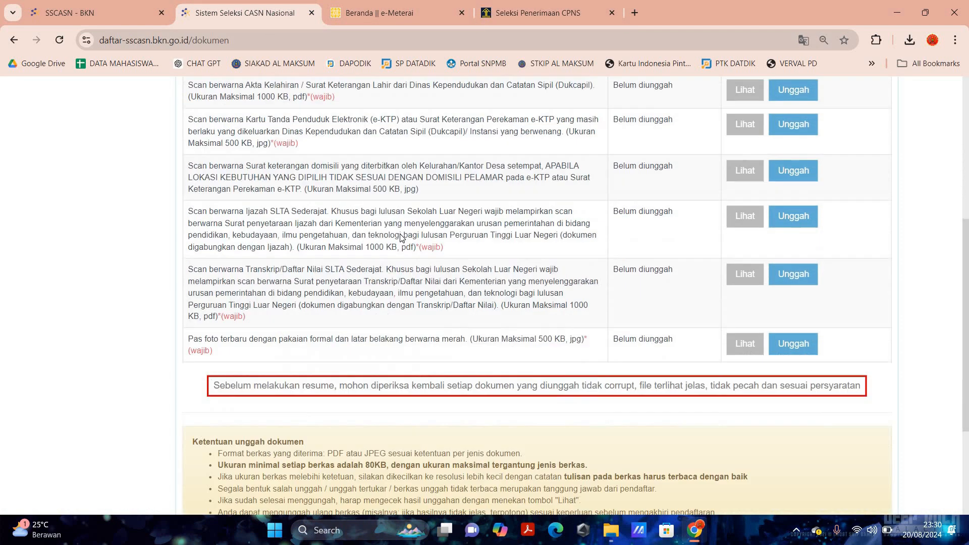
{"action": "scroll", "coordinate": [402, 238], "scroll_direction": "up", "scroll_amount": 7}
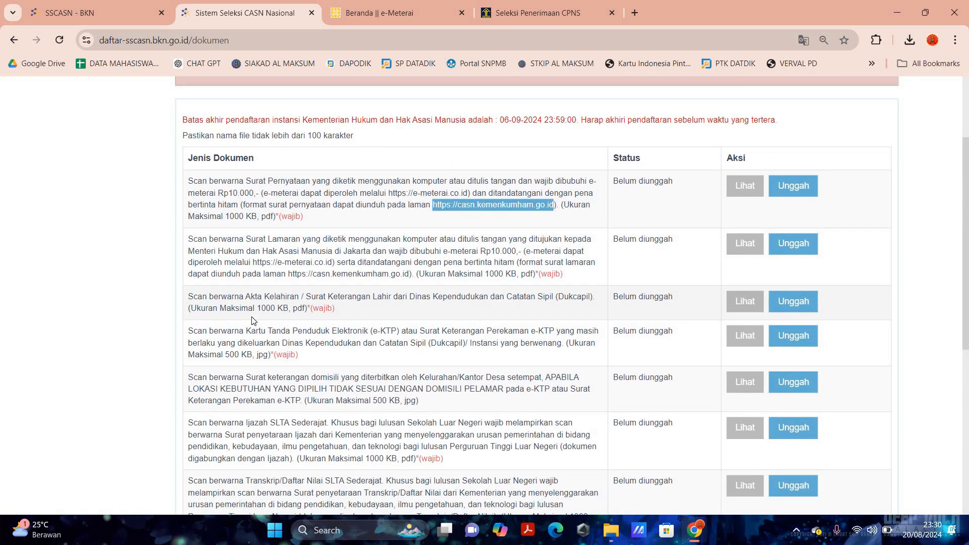
{"action": "scroll", "coordinate": [252, 302], "scroll_direction": "down", "scroll_amount": 3}
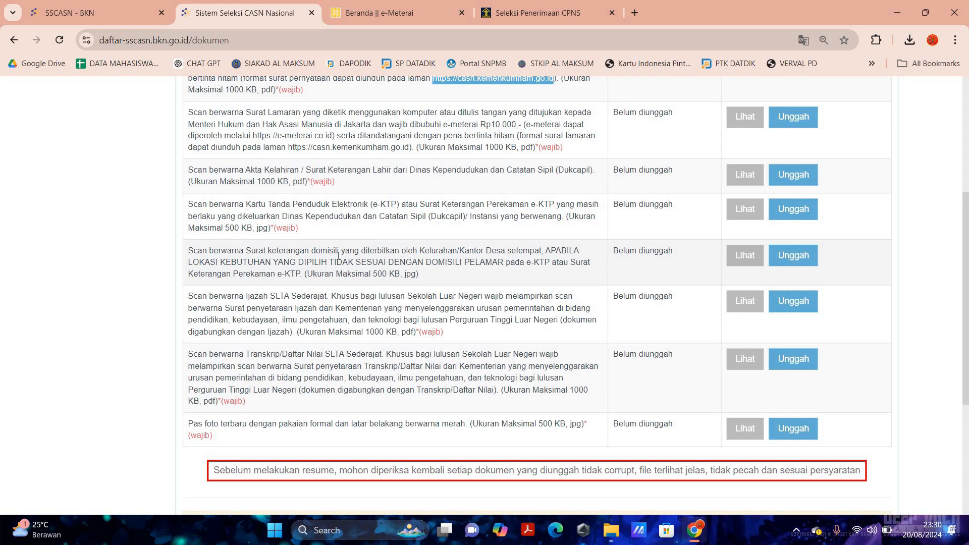
{"action": "scroll", "coordinate": [264, 217], "scroll_direction": "up", "scroll_amount": 5}
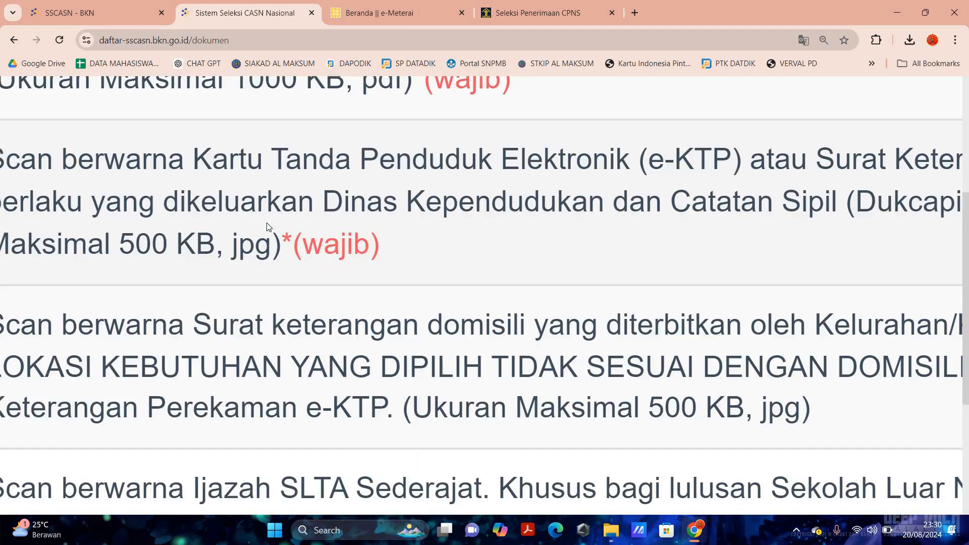
{"action": "scroll", "coordinate": [267, 226], "scroll_direction": "down", "scroll_amount": 4}
{"action": "scroll", "coordinate": [210, 223], "scroll_direction": "up", "scroll_amount": 3}
{"action": "scroll", "coordinate": [21, 189], "scroll_direction": "up", "scroll_amount": 2}
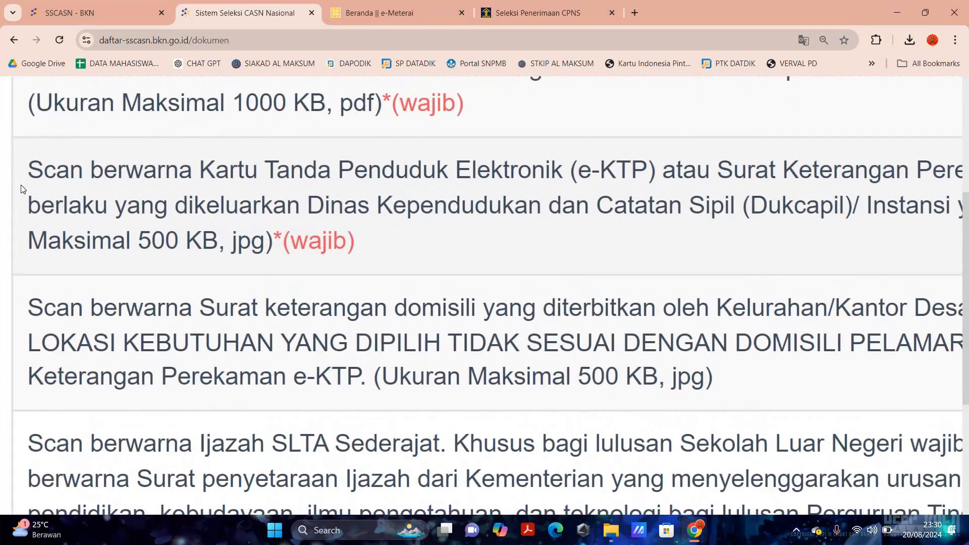
{"action": "scroll", "coordinate": [22, 190], "scroll_direction": "down", "scroll_amount": 2}
{"action": "key", "text": "ctrl+minus"}
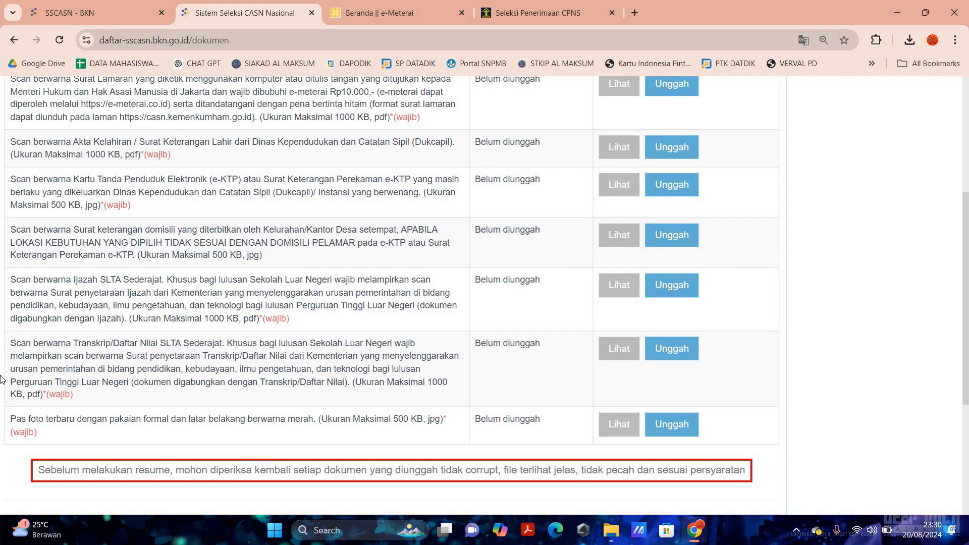
{"action": "key", "text": "ctrl+minus"}
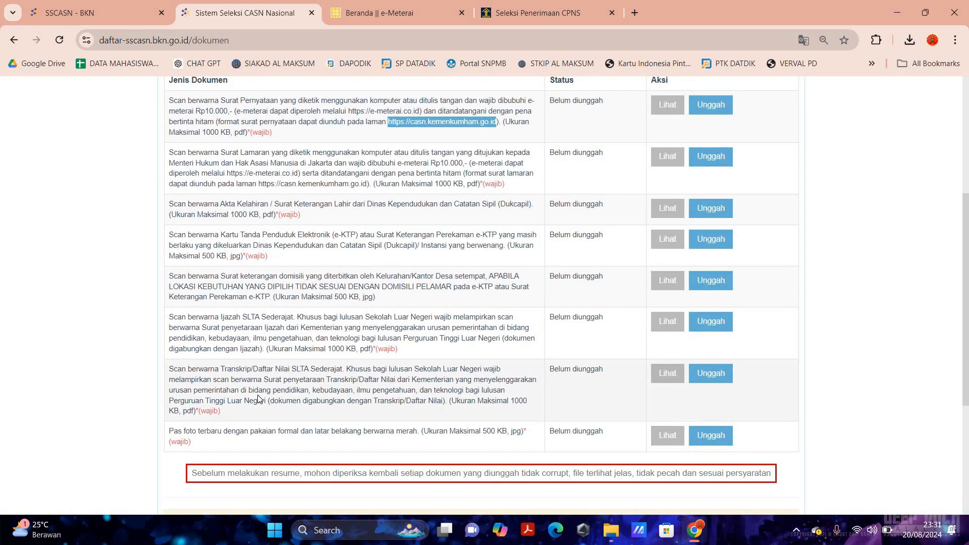
{"action": "scroll", "coordinate": [257, 398], "scroll_direction": "down", "scroll_amount": 1}
{"action": "key", "text": "ctrl+plus"}
{"action": "key", "text": "ctrl+plus"}
{"action": "key", "text": "ctrl+plus"}
{"action": "key", "text": "ctrl+plus"}
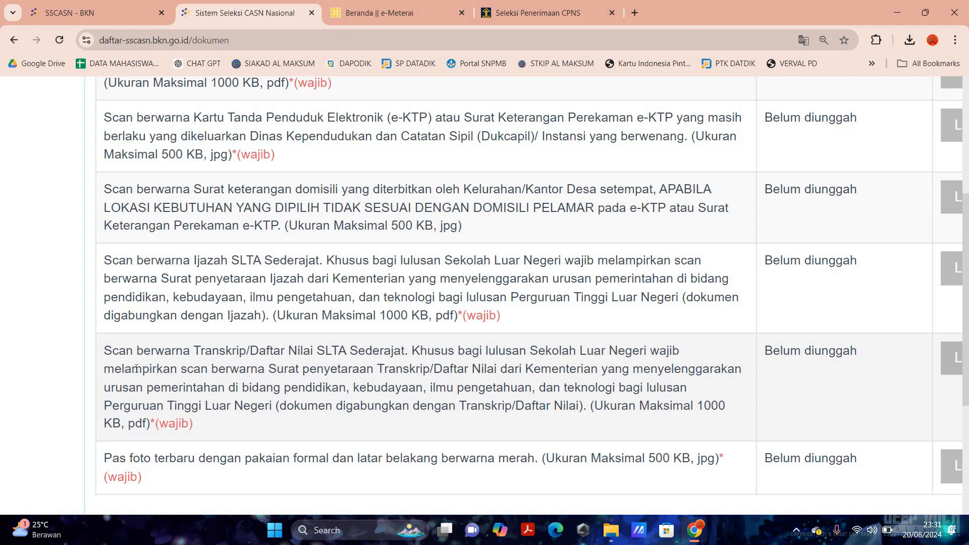
{"action": "key", "text": "ctrl+minus"}
{"action": "key", "text": "ctrl+minus"}
{"action": "key", "text": "ctrl+minus"}
{"action": "key", "text": "ctrl+minus"}
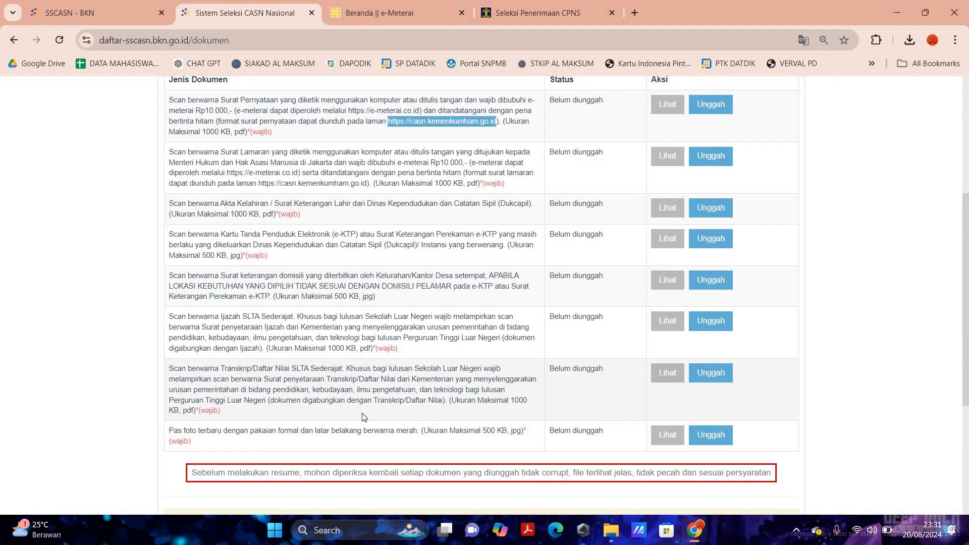
{"action": "scroll", "coordinate": [439, 433], "scroll_direction": "down", "scroll_amount": 5}
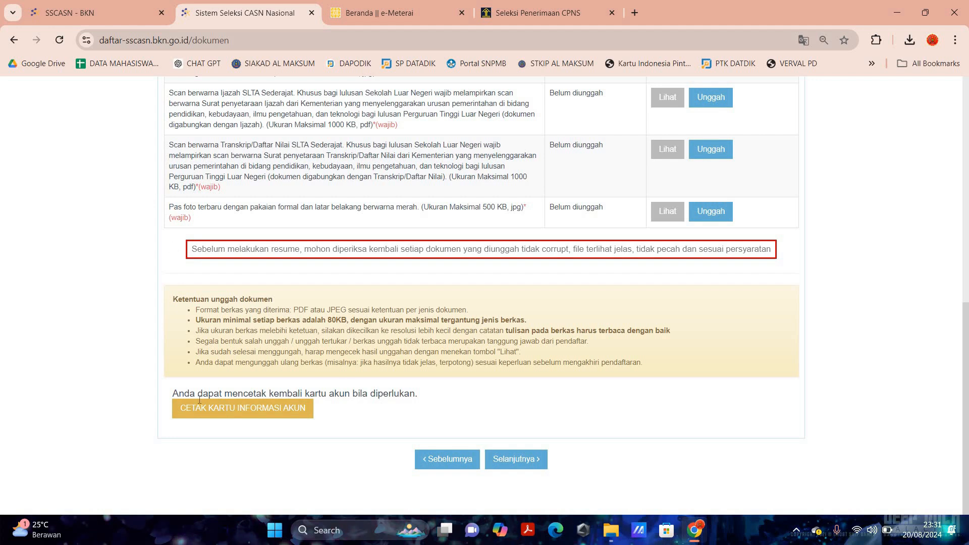
- Download the account information card as a PDF, look it over, and return to the SSCASN upload tab
{"action": "left_click", "coordinate": [260, 410]}
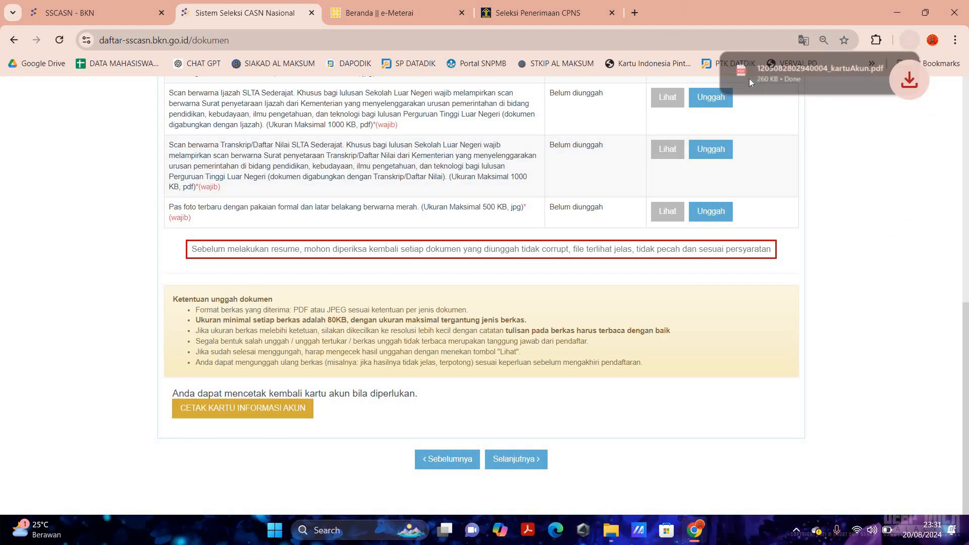
{"action": "left_click", "coordinate": [771, 71]}
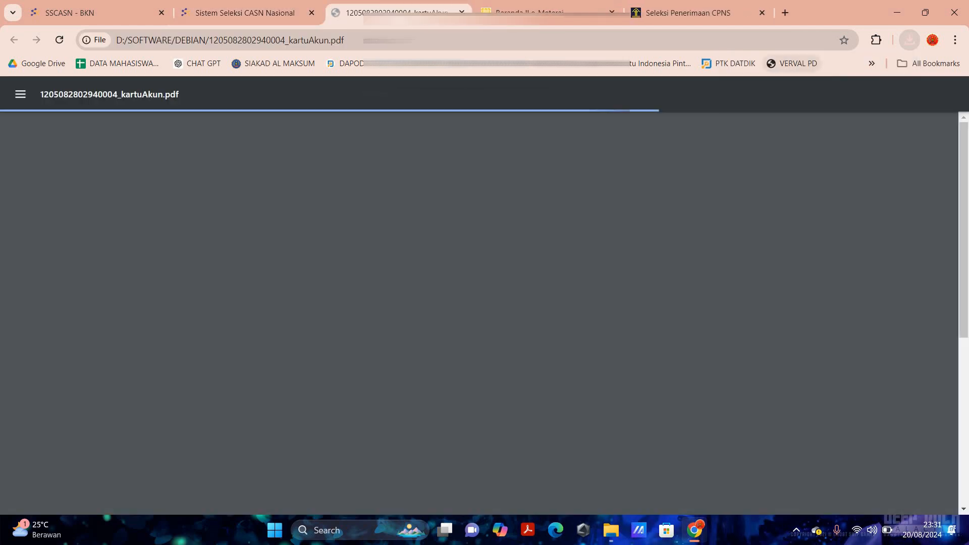
{"action": "scroll", "coordinate": [478, 303], "scroll_direction": "down", "scroll_amount": 5}
{"action": "scroll", "coordinate": [313, 194], "scroll_direction": "up", "scroll_amount": 5}
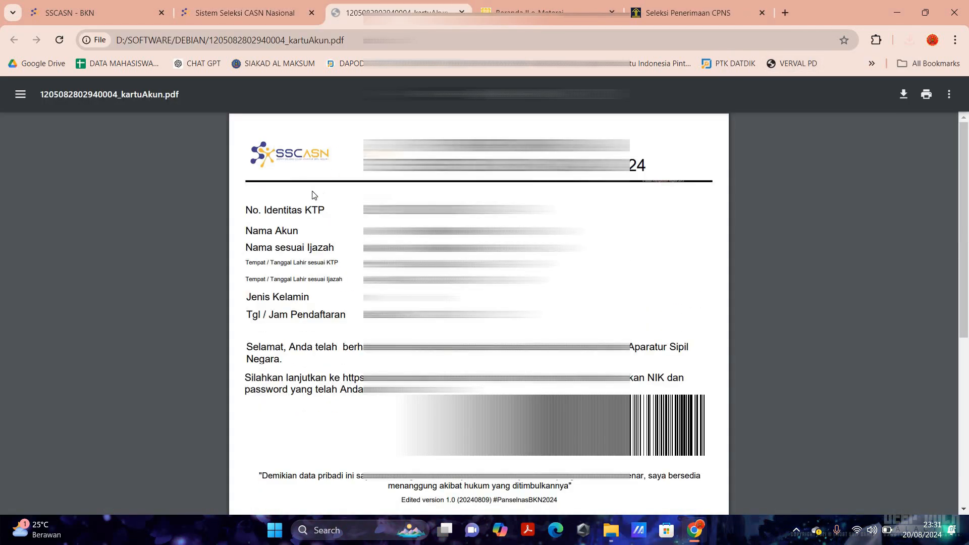
{"action": "left_click", "coordinate": [192, 6]}
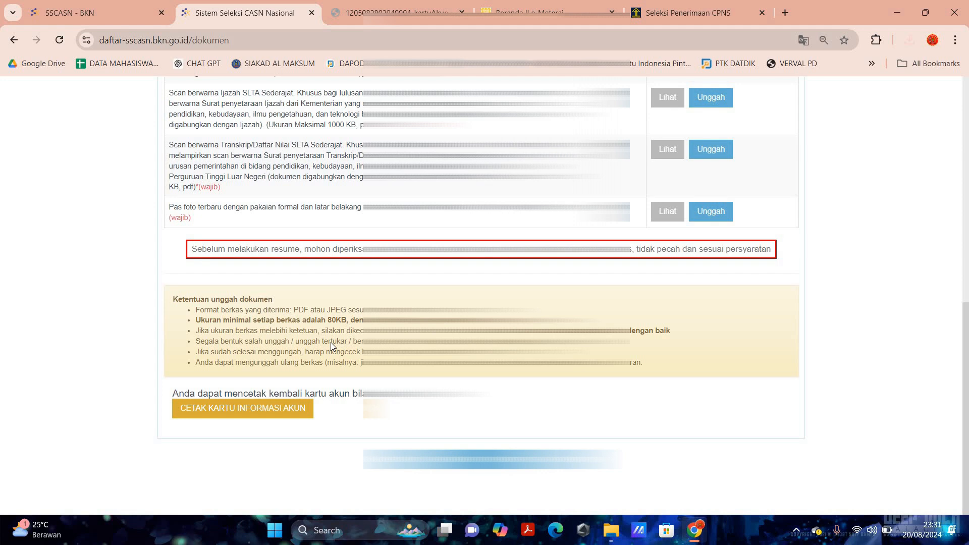
{"action": "scroll", "coordinate": [331, 342], "scroll_direction": "up", "scroll_amount": 6}
{"action": "scroll", "coordinate": [352, 316], "scroll_direction": "up", "scroll_amount": 2}
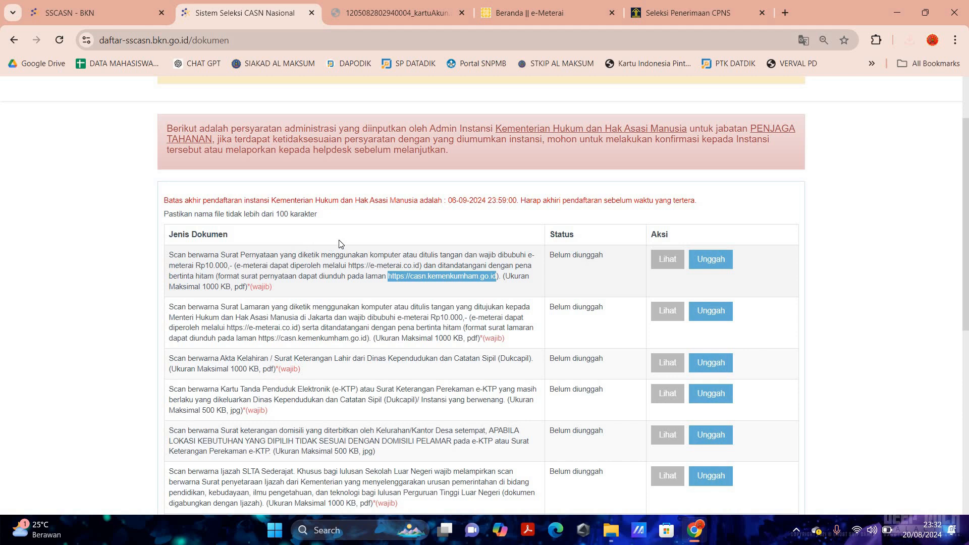
{"action": "scroll", "coordinate": [355, 238], "scroll_direction": "up", "scroll_amount": 2}
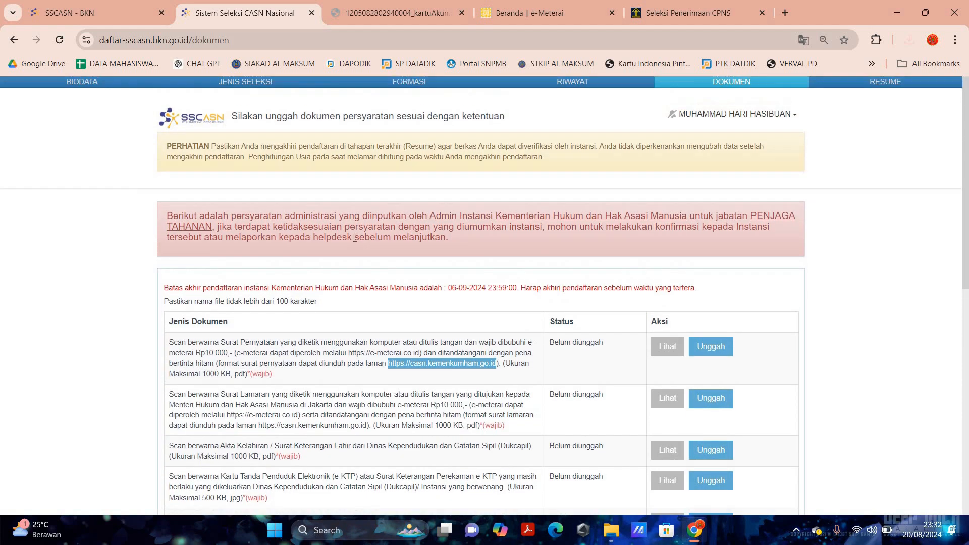
{"action": "scroll", "coordinate": [455, 288], "scroll_direction": "down", "scroll_amount": 3}
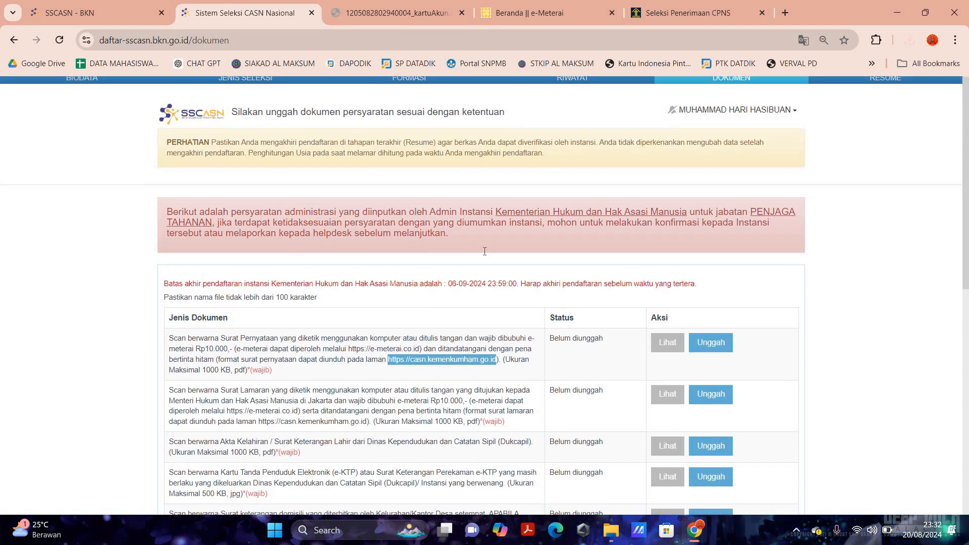
{"action": "scroll", "coordinate": [455, 289], "scroll_direction": "down", "scroll_amount": 1}
{"action": "scroll", "coordinate": [455, 282], "scroll_direction": "up", "scroll_amount": 1}
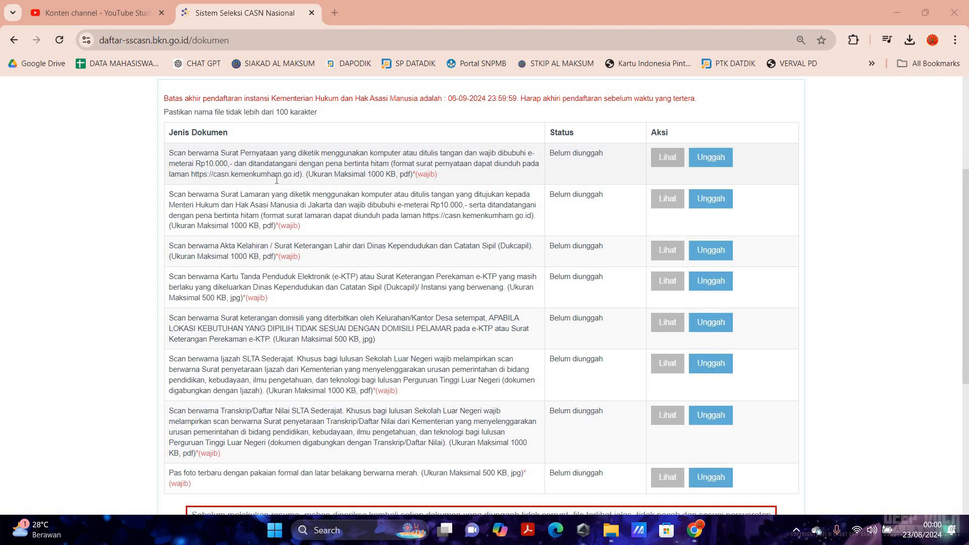
{"action": "scroll", "coordinate": [276, 180], "scroll_direction": "up", "scroll_amount": 1}
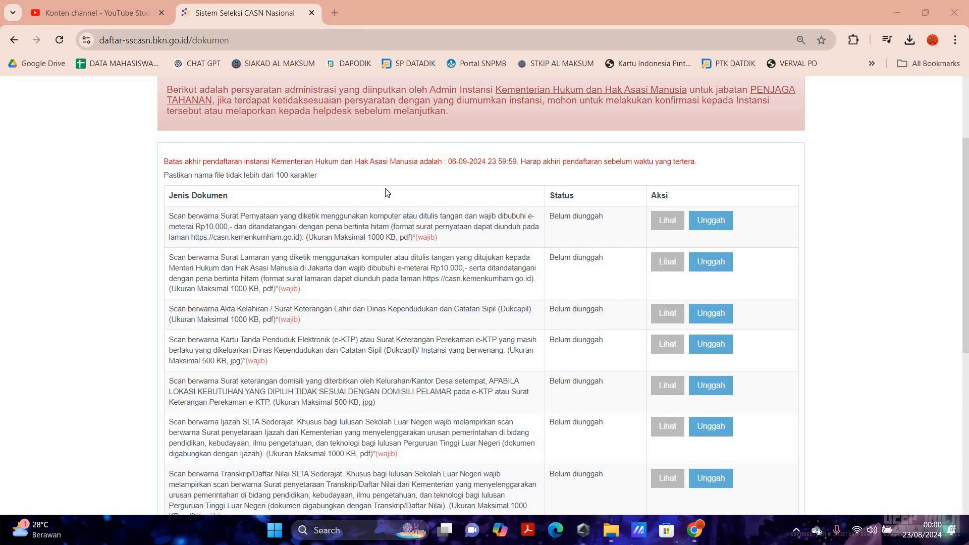
{"action": "scroll", "coordinate": [410, 180], "scroll_direction": "up", "scroll_amount": 2}
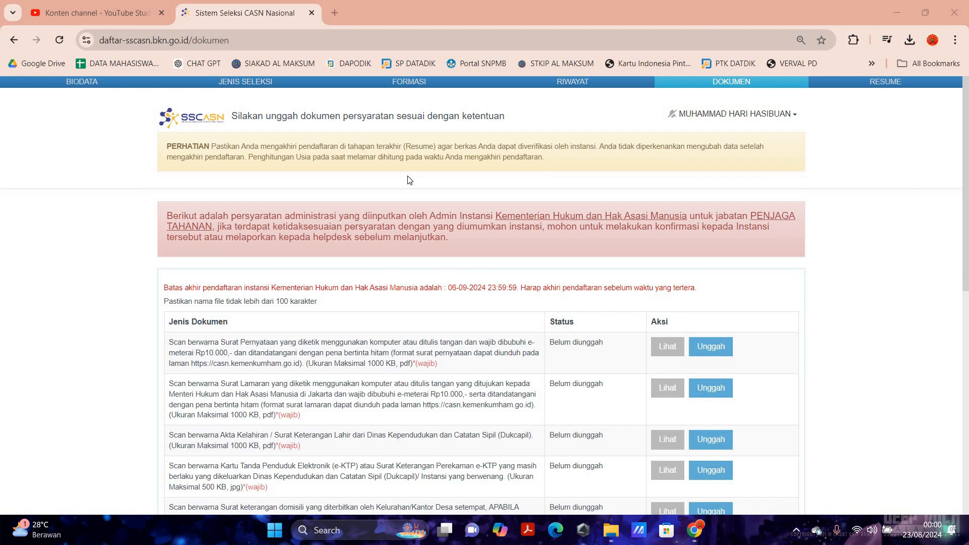
{"action": "scroll", "coordinate": [408, 178], "scroll_direction": "down", "scroll_amount": 1}
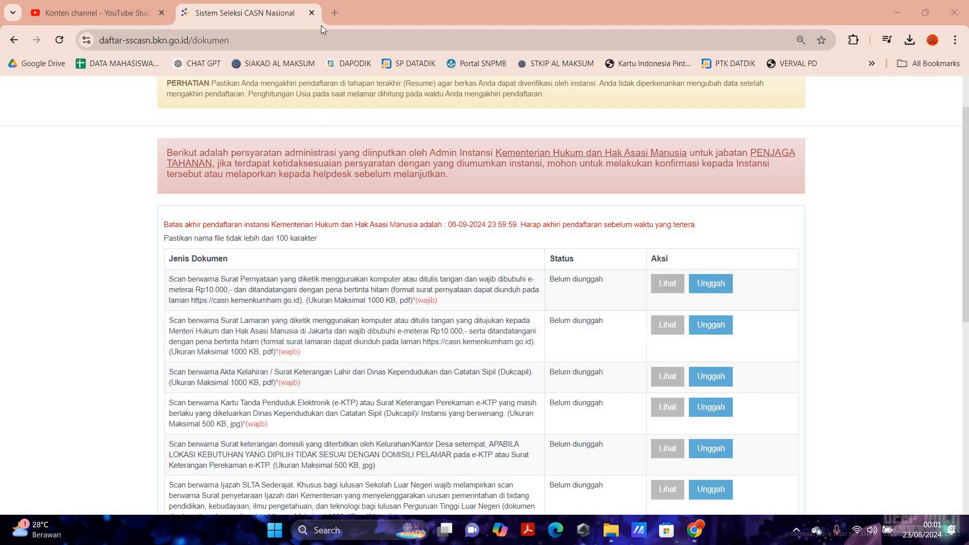
- Load casn.kemenkumham.go.id in a new browser tab
{"action": "key", "text": "ctrl+t"}
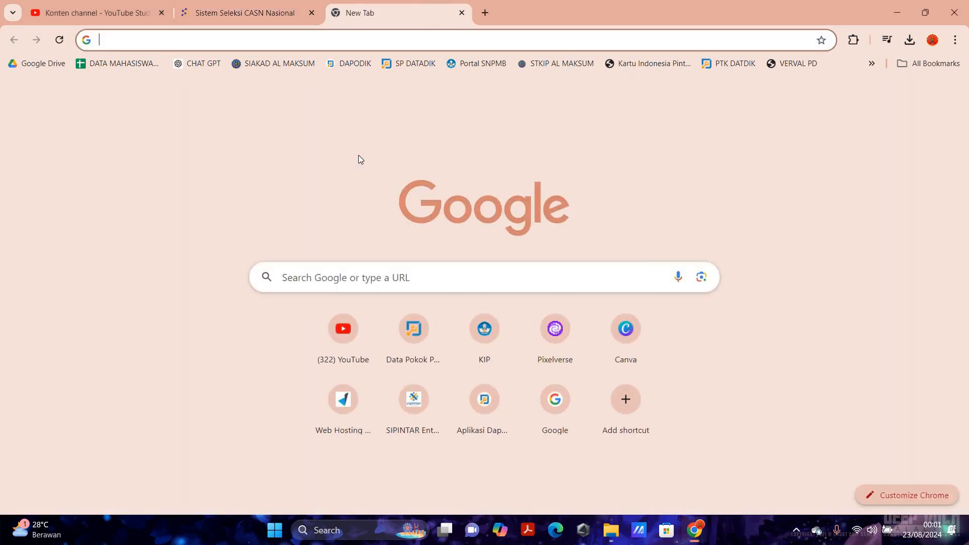
{"action": "type", "text": "casn"}
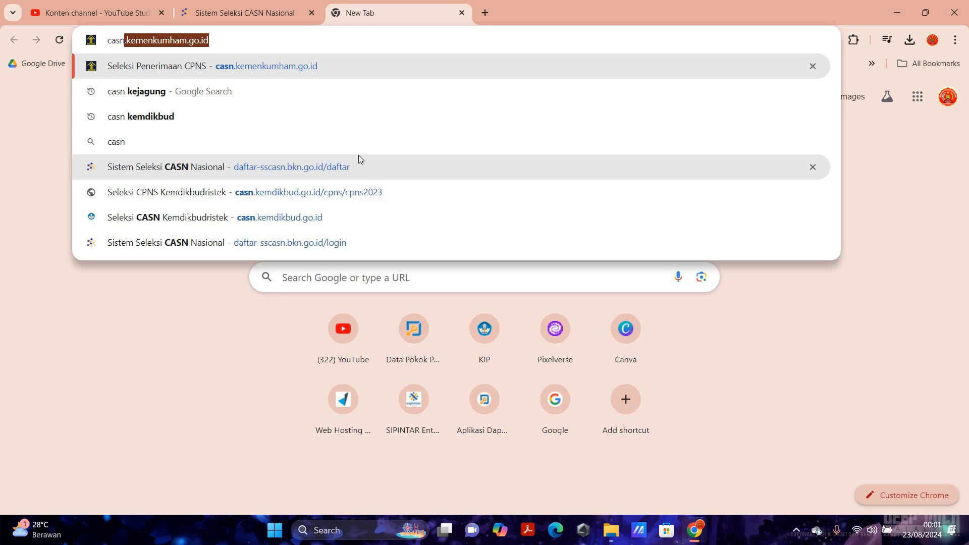
{"action": "key", "text": "Return"}
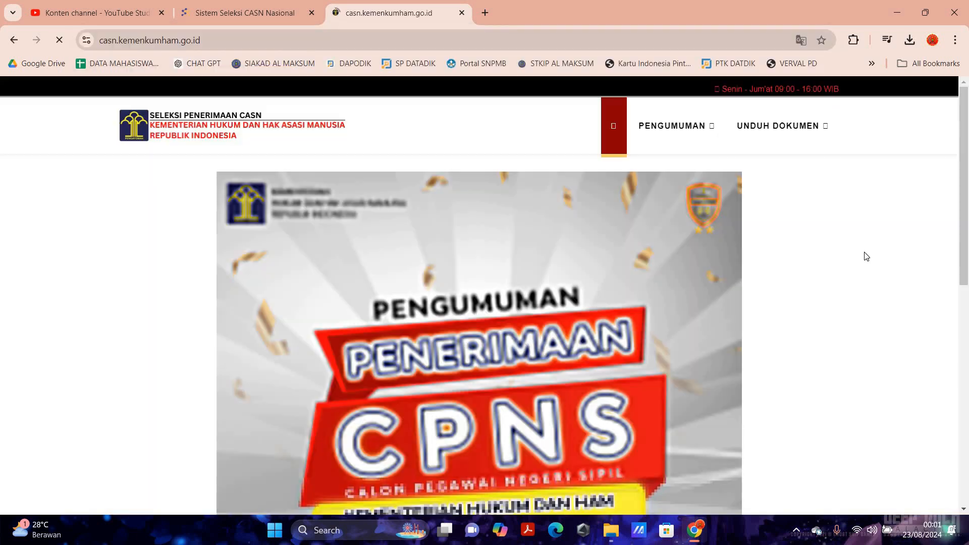
{"action": "mouse_move", "coordinate": [780, 132]}
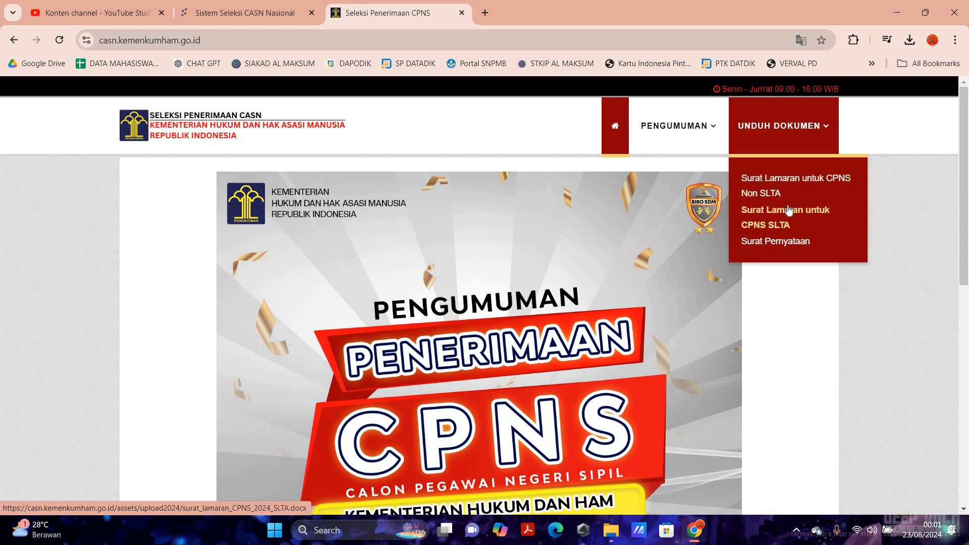
- Download the 'Surat Lamaran untuk CPNS SLTA' and 'Surat Pernyataan' templates and check the downloads list
{"action": "left_click", "coordinate": [789, 210]}
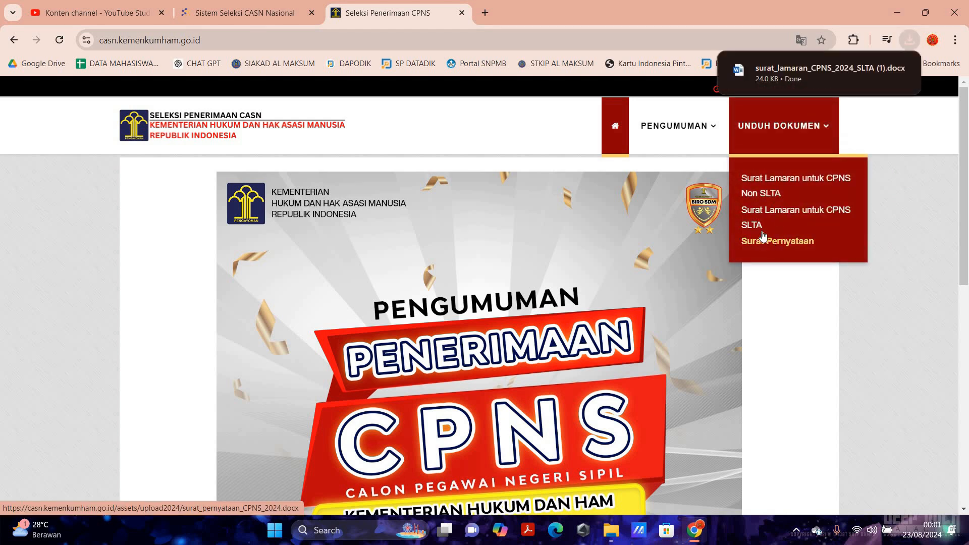
{"action": "left_click", "coordinate": [770, 242]}
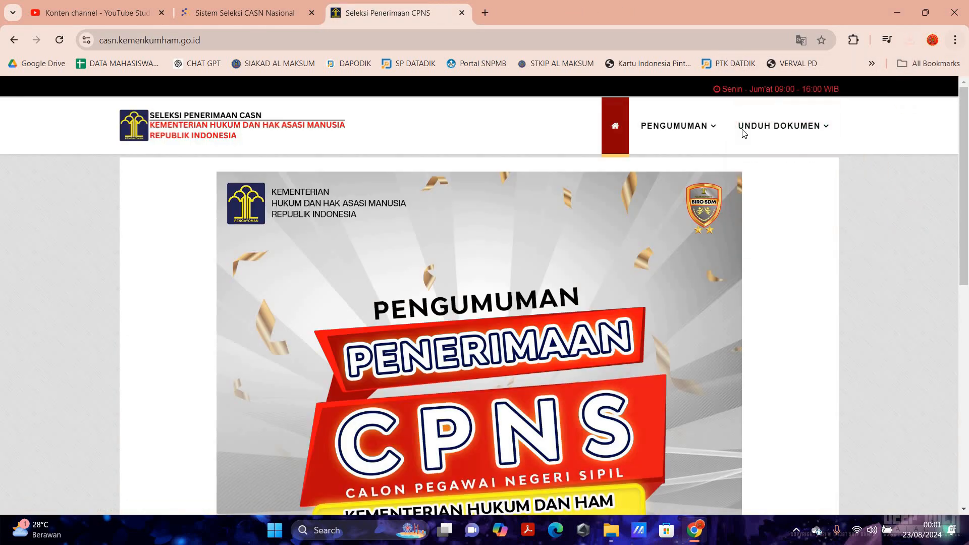
{"action": "left_click", "coordinate": [909, 40]}
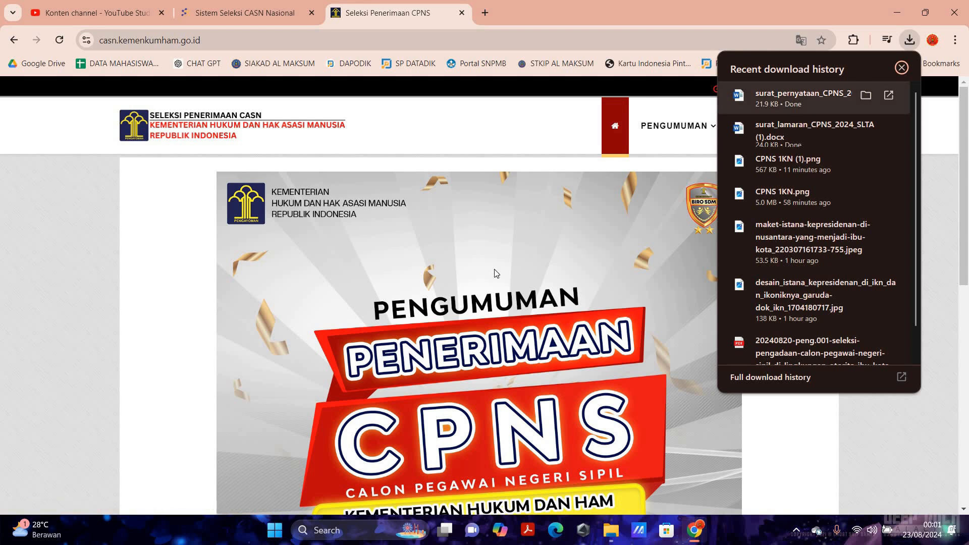
- Open surat_pernyataan_CPNS_2024 (1).docx maximized in Word and review its dotted fields and signature block
{"action": "left_click", "coordinate": [787, 98]}
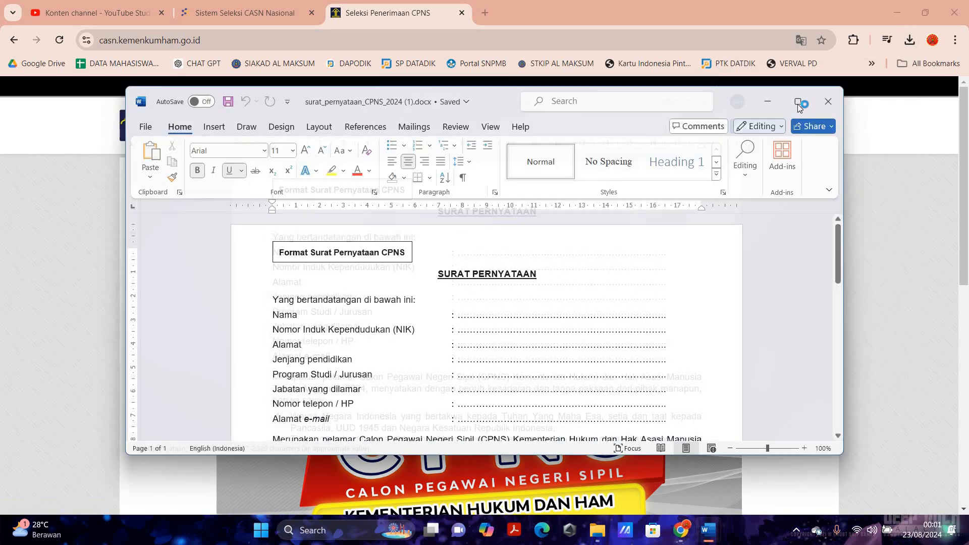
{"action": "left_click", "coordinate": [798, 105]}
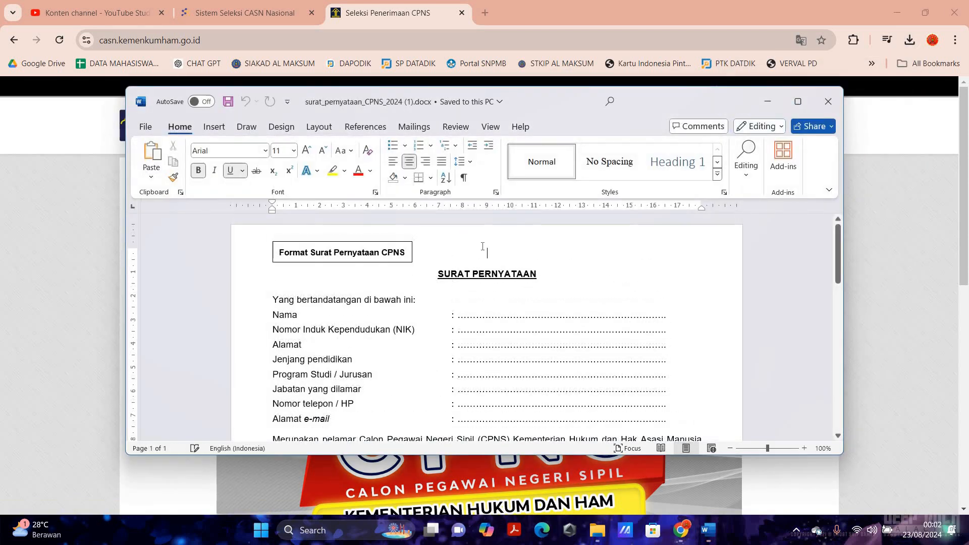
{"action": "scroll", "coordinate": [462, 245], "scroll_direction": "down", "scroll_amount": 10}
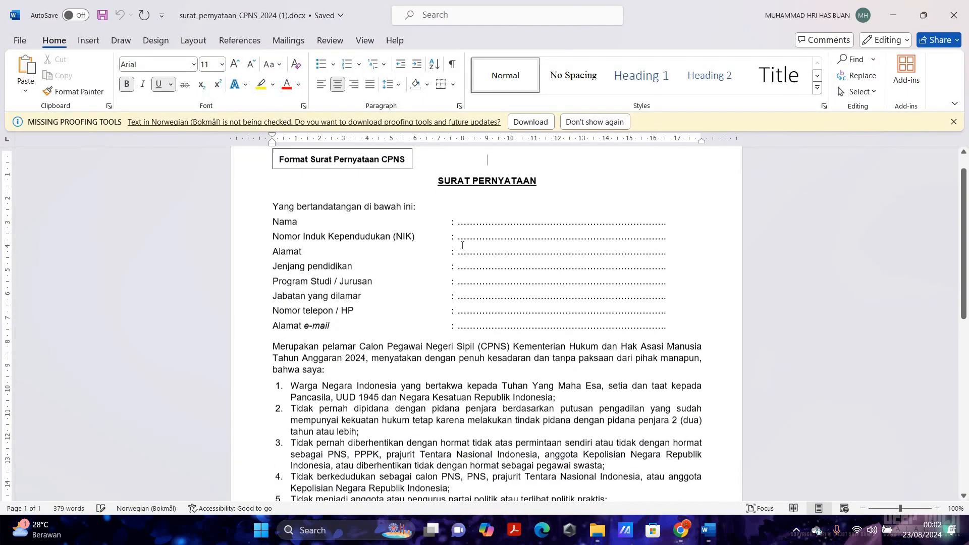
{"action": "scroll", "coordinate": [571, 263], "scroll_direction": "down", "scroll_amount": 3}
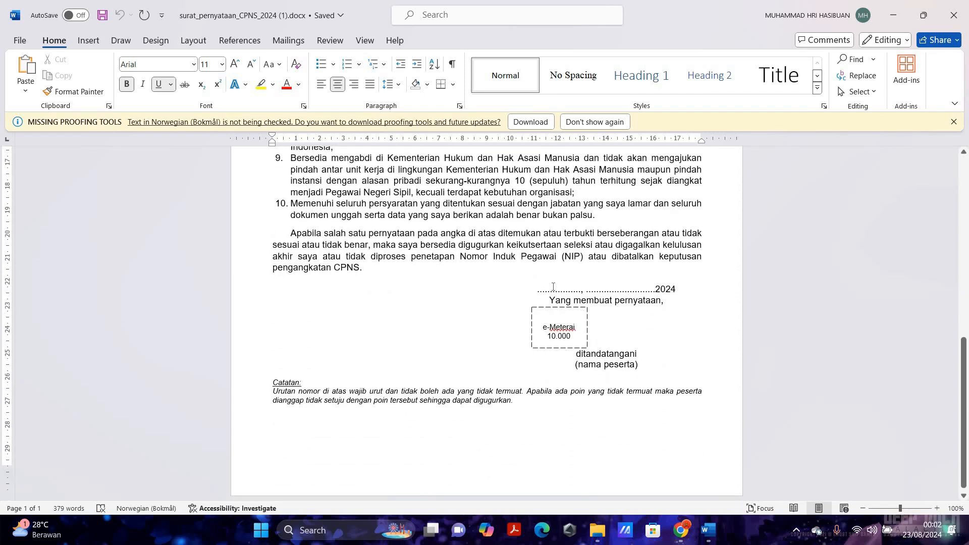
{"action": "left_click_drag", "start_coordinate": [537, 289], "coordinate": [653, 291]}
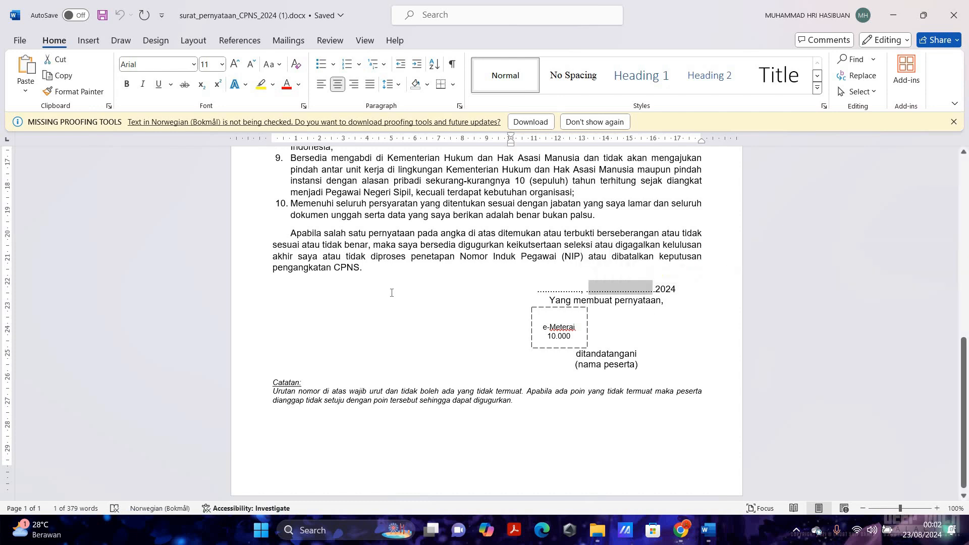
{"action": "scroll", "coordinate": [551, 248], "scroll_direction": "up", "scroll_amount": 10}
{"action": "scroll", "coordinate": [481, 193], "scroll_direction": "down", "scroll_amount": 8}
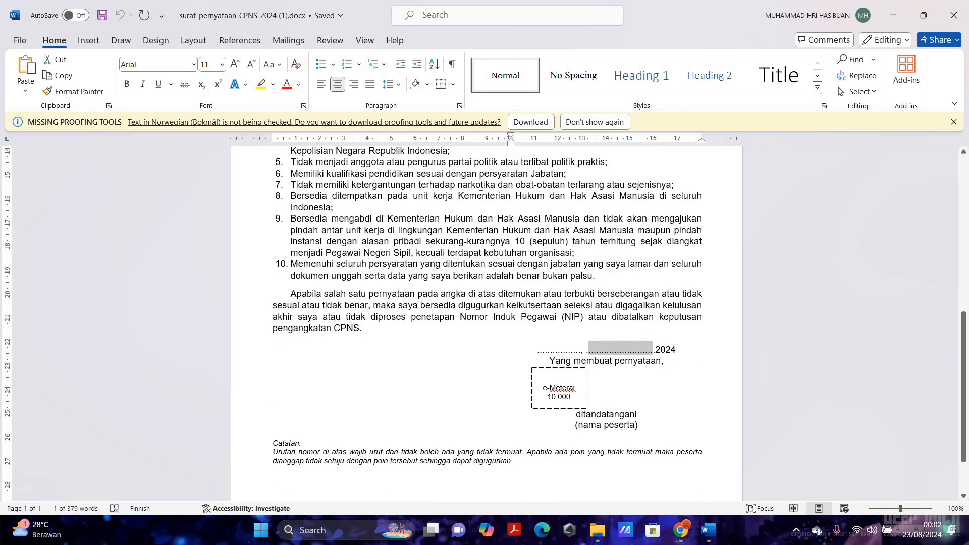
{"action": "scroll", "coordinate": [481, 193], "scroll_direction": "up", "scroll_amount": 10}
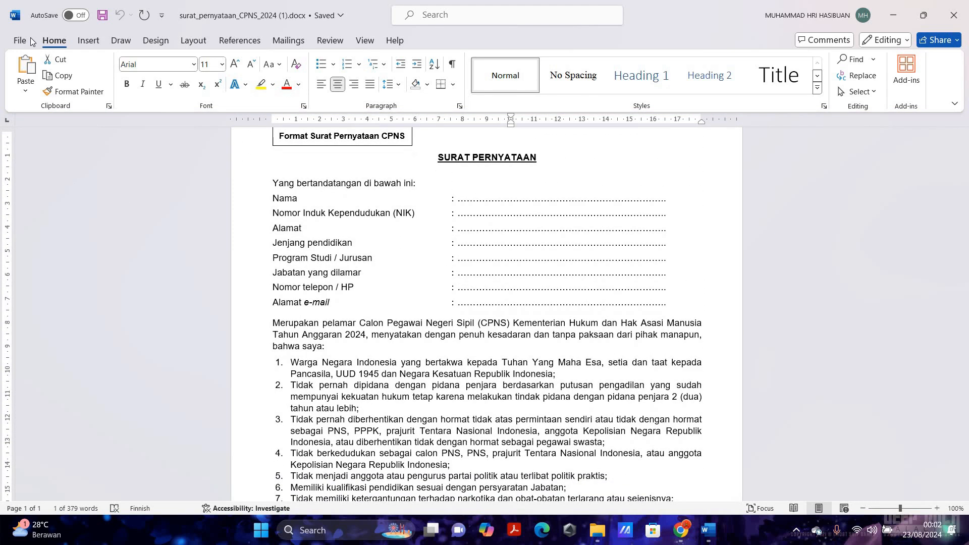
- Export the statement letter as surat_pernyataan_CPNS_2024 (1).pdf to D:\SOFTWARE\DEBIAN, then return to Chrome
{"action": "key", "text": "alt+f"}
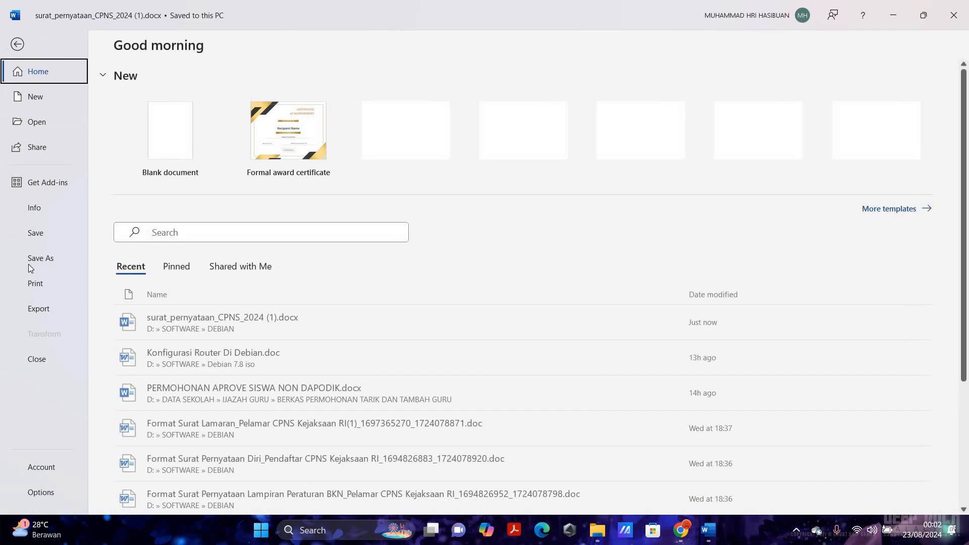
{"action": "left_click", "coordinate": [31, 259]}
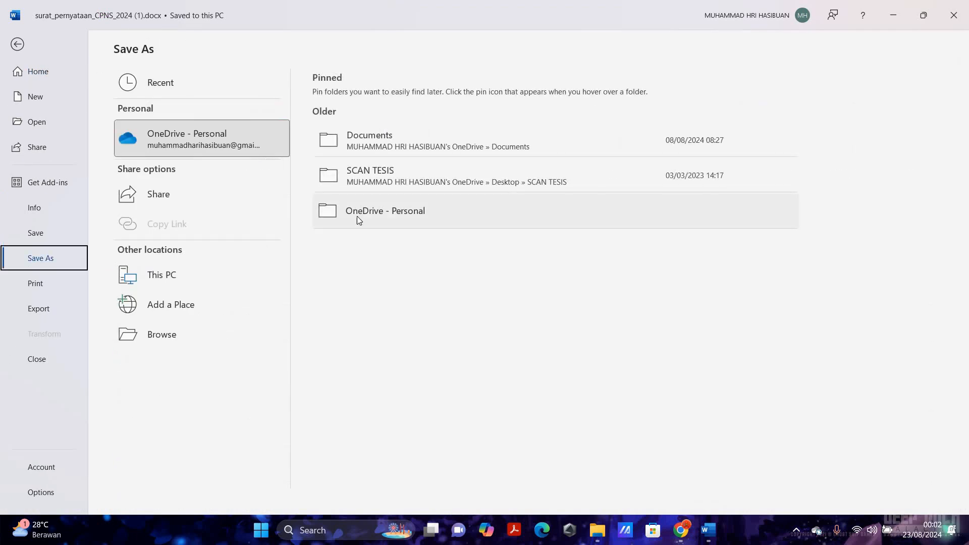
{"action": "left_click", "coordinate": [167, 334]}
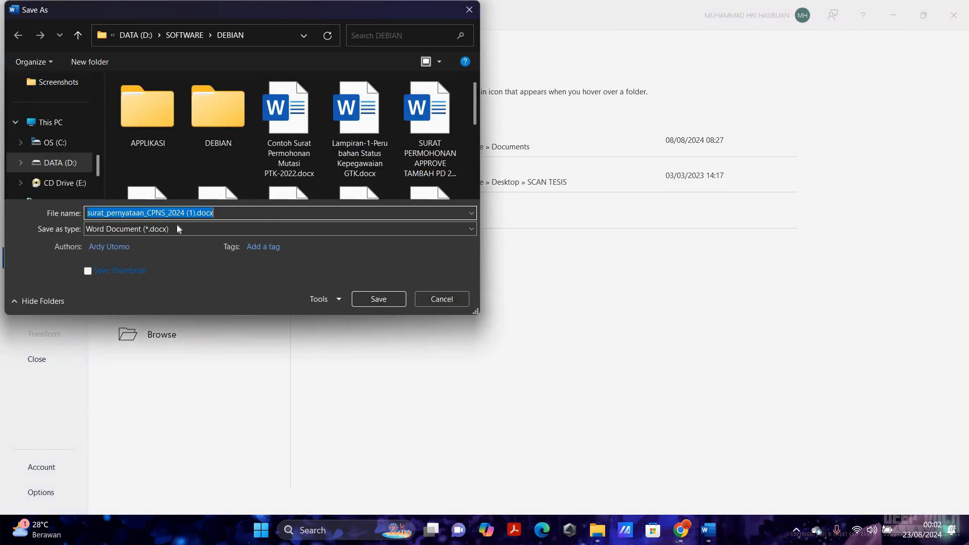
{"action": "left_click", "coordinate": [178, 228]}
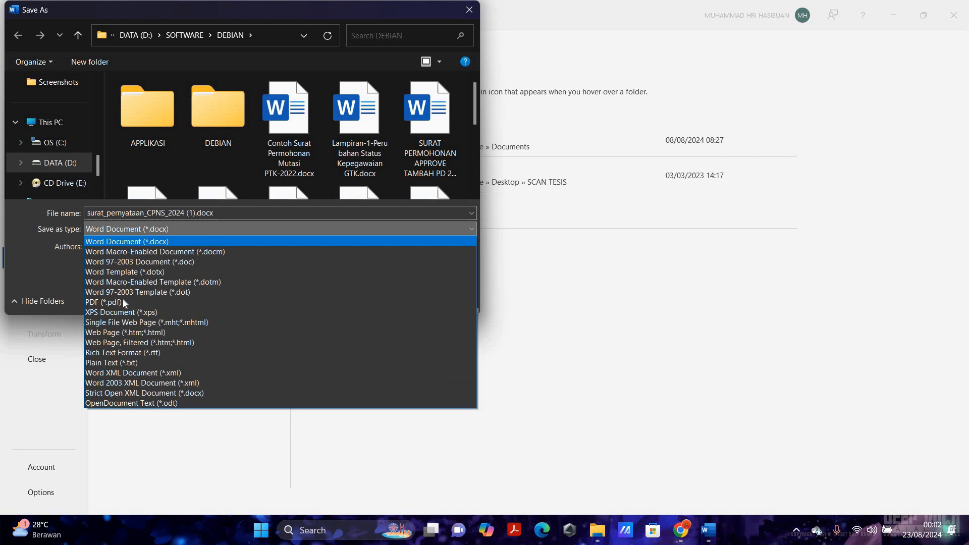
{"action": "left_click", "coordinate": [104, 301]}
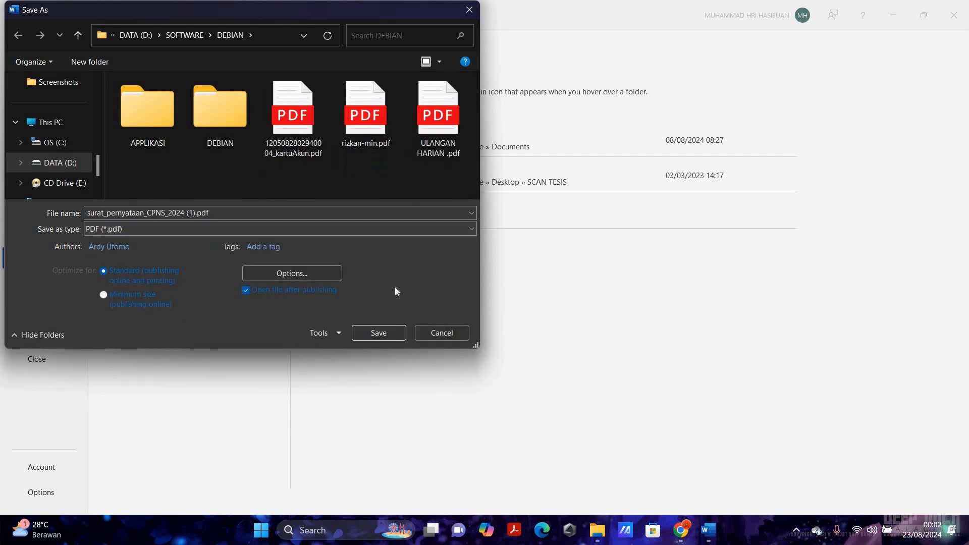
{"action": "left_click", "coordinate": [380, 333]}
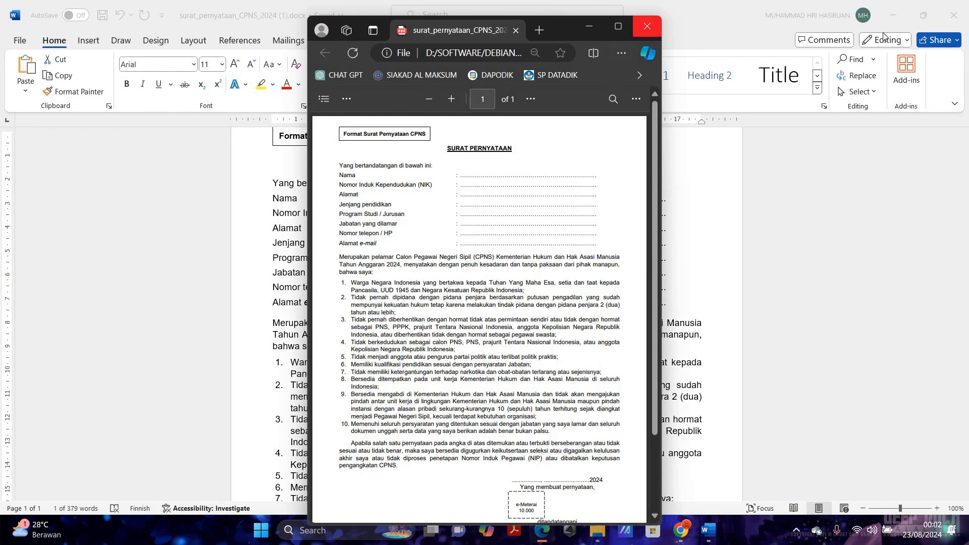
{"action": "left_click", "coordinate": [647, 26]}
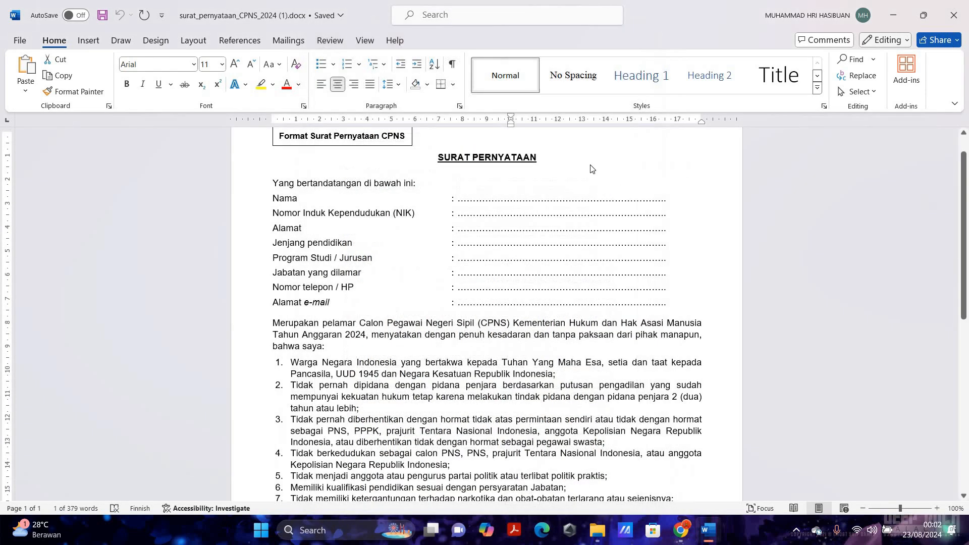
{"action": "left_click", "coordinate": [893, 15]}
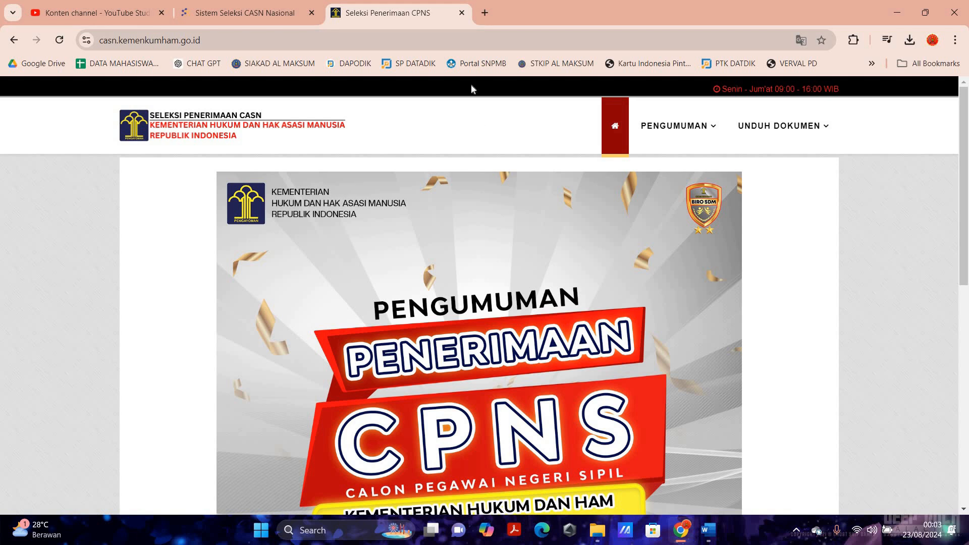
- Search Google for Skill Academy in a new tab and open skillacademy.com
{"action": "left_click", "coordinate": [486, 12]}
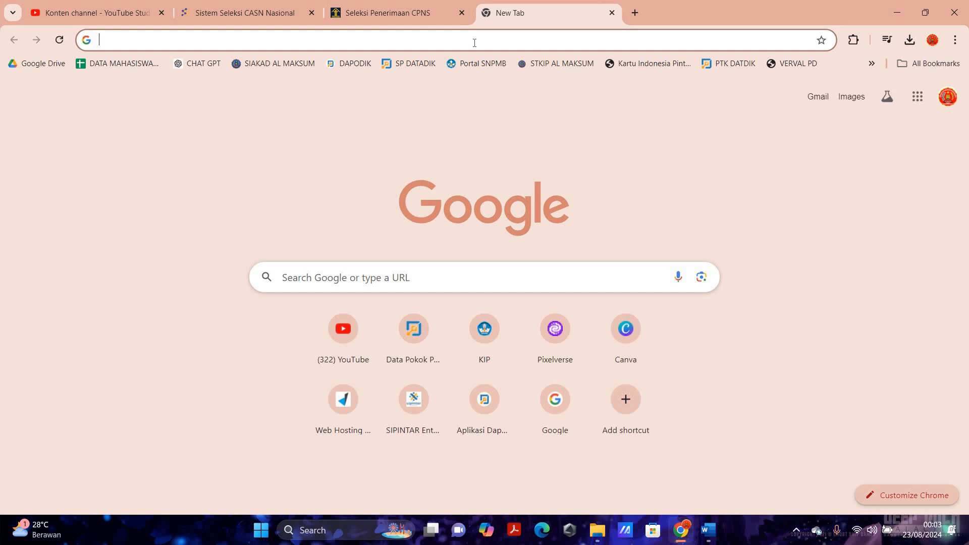
{"action": "type", "text": "skill academy"}
{"action": "key", "text": "Return"}
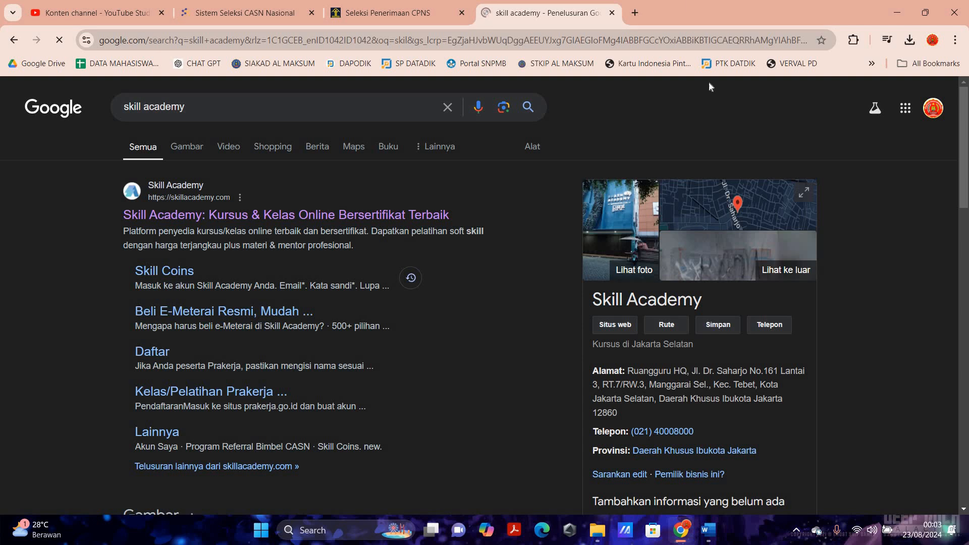
{"action": "left_click", "coordinate": [141, 217]}
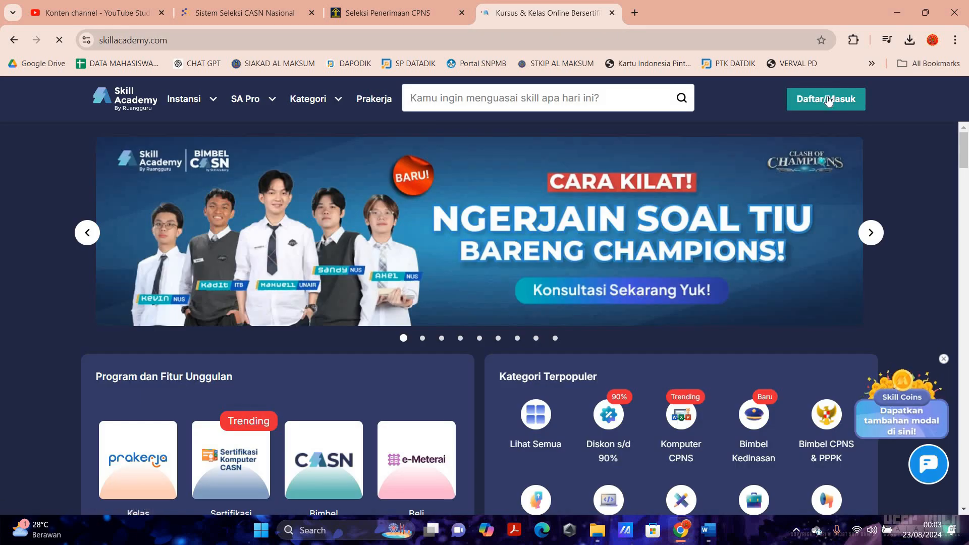
{"action": "scroll", "coordinate": [825, 105], "scroll_direction": "up", "scroll_amount": 5}
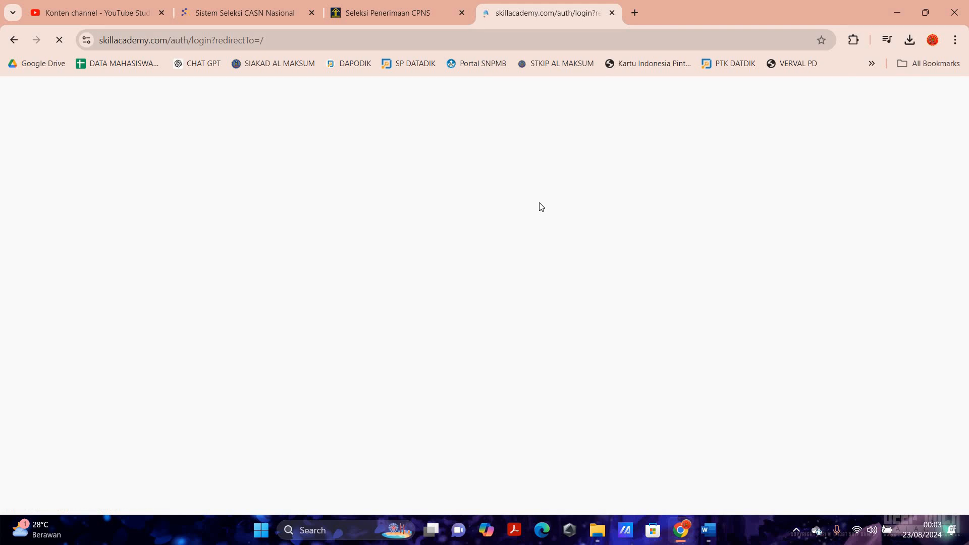
{"action": "scroll", "coordinate": [556, 207], "scroll_direction": "down", "scroll_amount": 5}
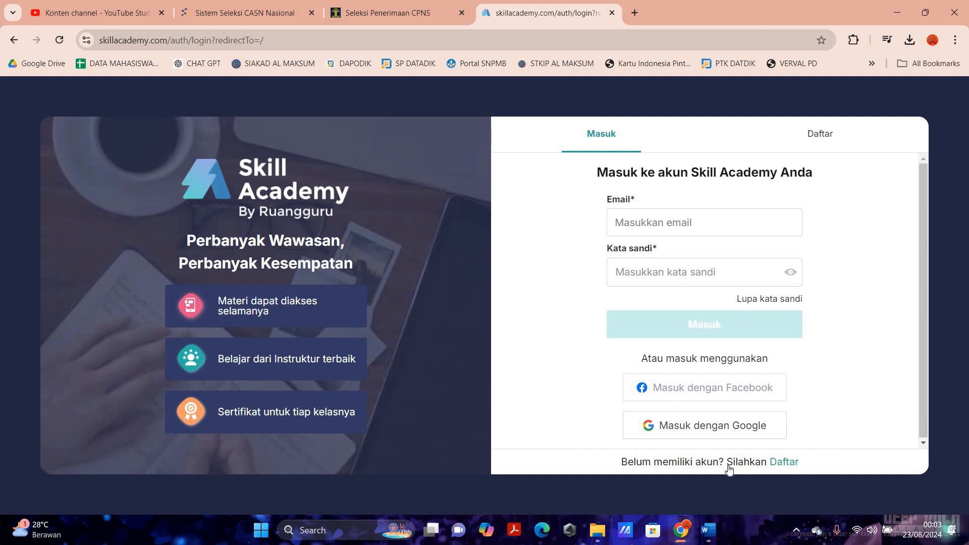
- Sign in with 'Masuk dengan Google' and scroll down to the Program dan Fitur Unggulan cards
{"action": "left_click", "coordinate": [693, 429]}
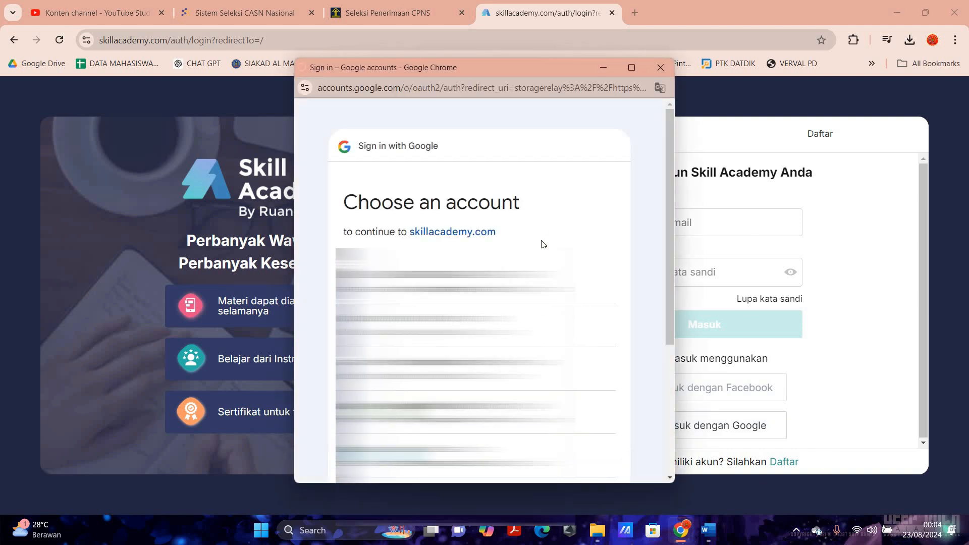
{"action": "left_click", "coordinate": [592, 317]}
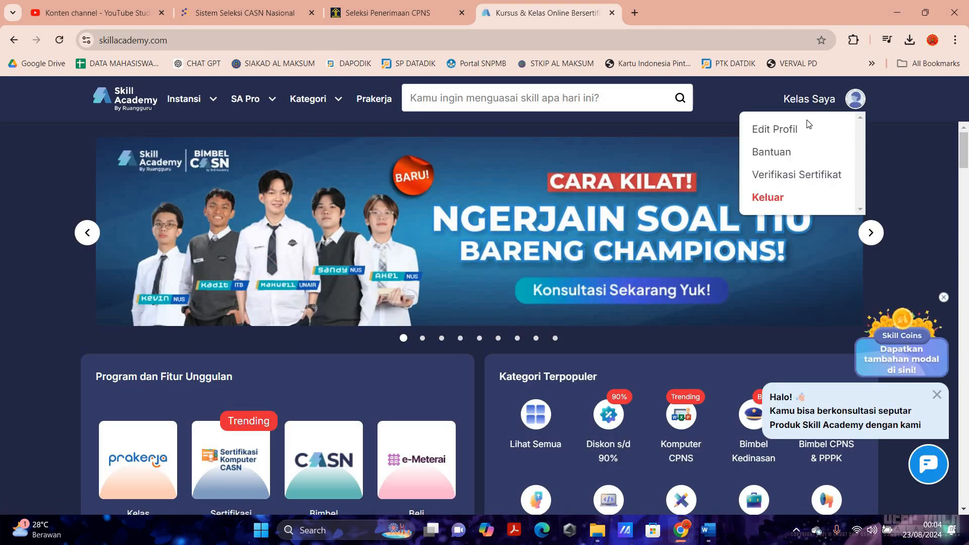
{"action": "mouse_move", "coordinate": [860, 98]}
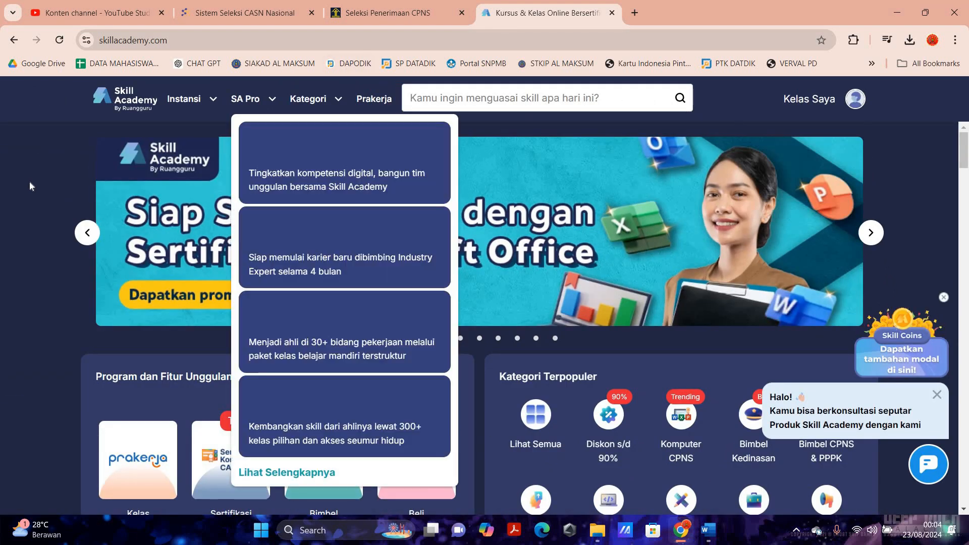
{"action": "scroll", "coordinate": [226, 253], "scroll_direction": "down", "scroll_amount": 2}
{"action": "scroll", "coordinate": [226, 252], "scroll_direction": "down", "scroll_amount": 3}
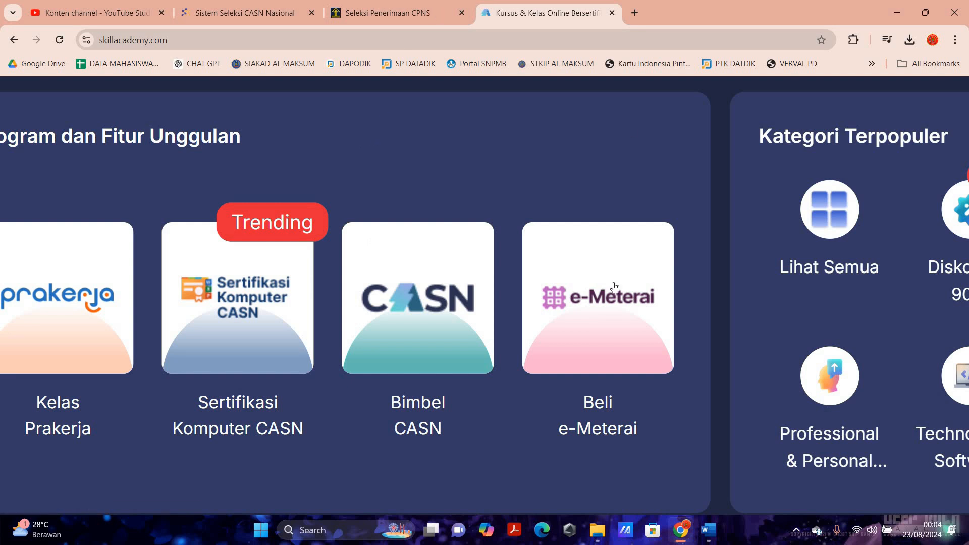
- From the Beli e-Meterai card, order the 1 Keping package with Pembayaran lunas, totalling Rp12.000
{"action": "left_click", "coordinate": [610, 335]}
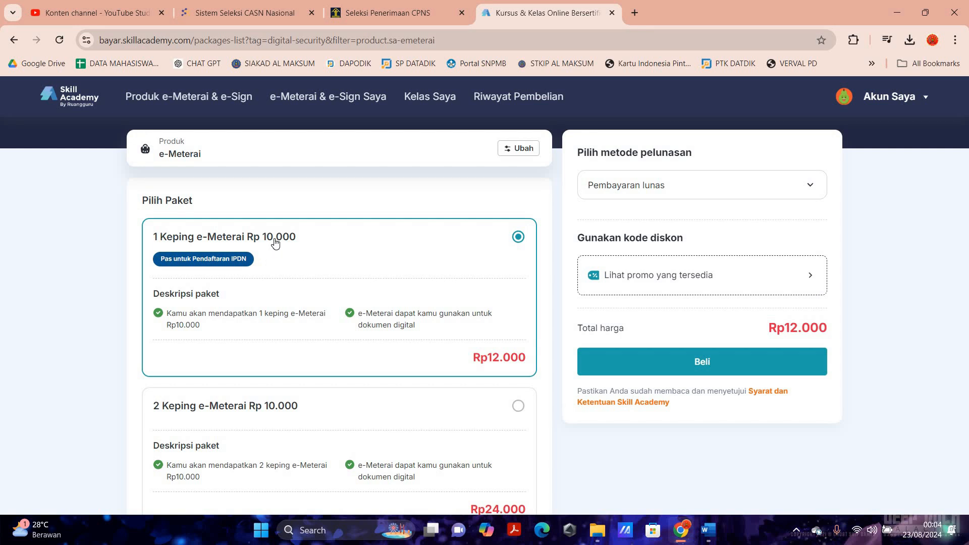
{"action": "scroll", "coordinate": [273, 239], "scroll_direction": "down", "scroll_amount": 5}
{"action": "scroll", "coordinate": [270, 237], "scroll_direction": "down", "scroll_amount": 2}
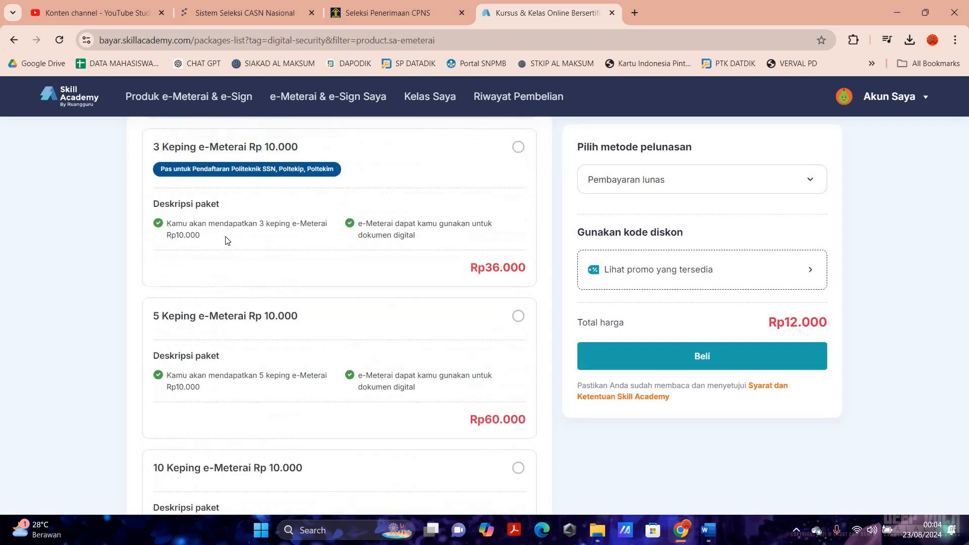
{"action": "scroll", "coordinate": [225, 238], "scroll_direction": "up", "scroll_amount": 1}
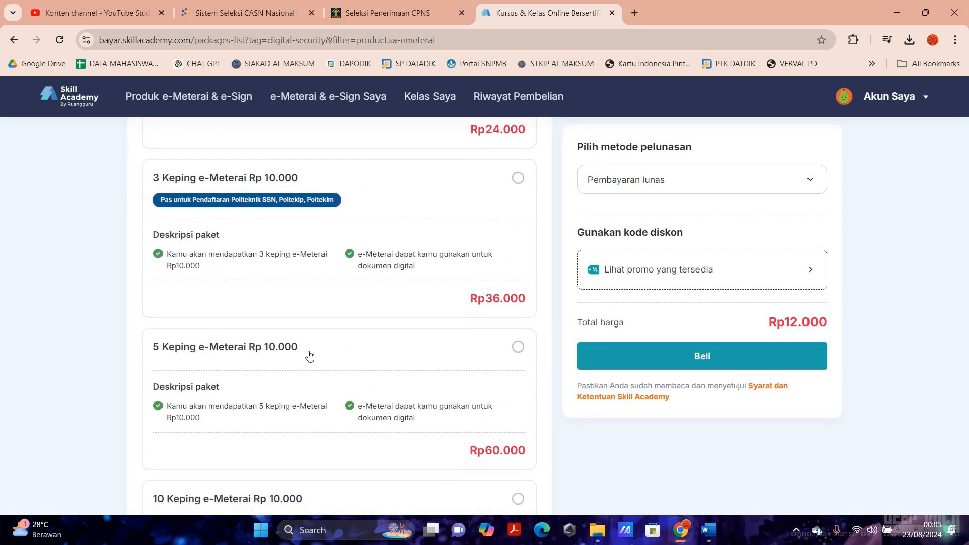
{"action": "scroll", "coordinate": [273, 350], "scroll_direction": "down", "scroll_amount": 3}
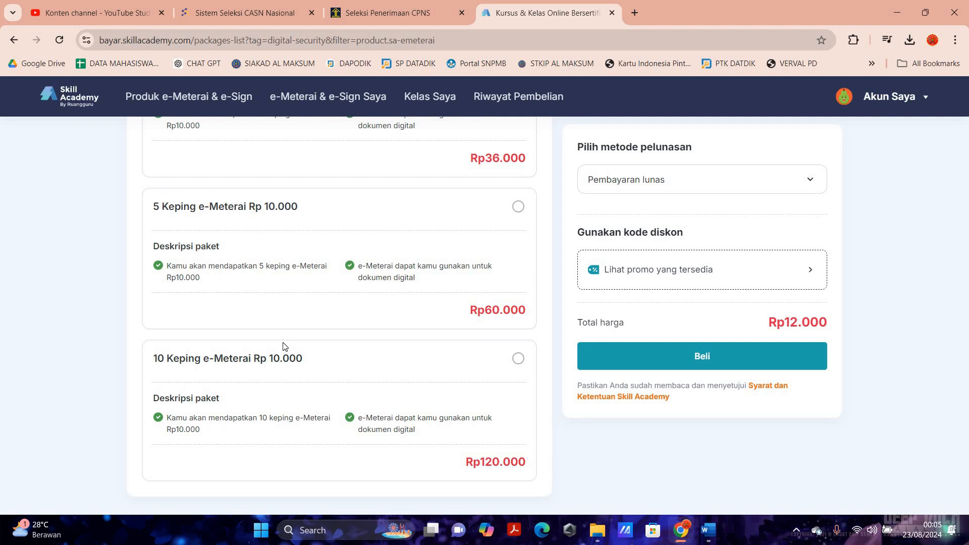
{"action": "scroll", "coordinate": [283, 344], "scroll_direction": "up", "scroll_amount": 2}
{"action": "scroll", "coordinate": [286, 344], "scroll_direction": "up", "scroll_amount": 5}
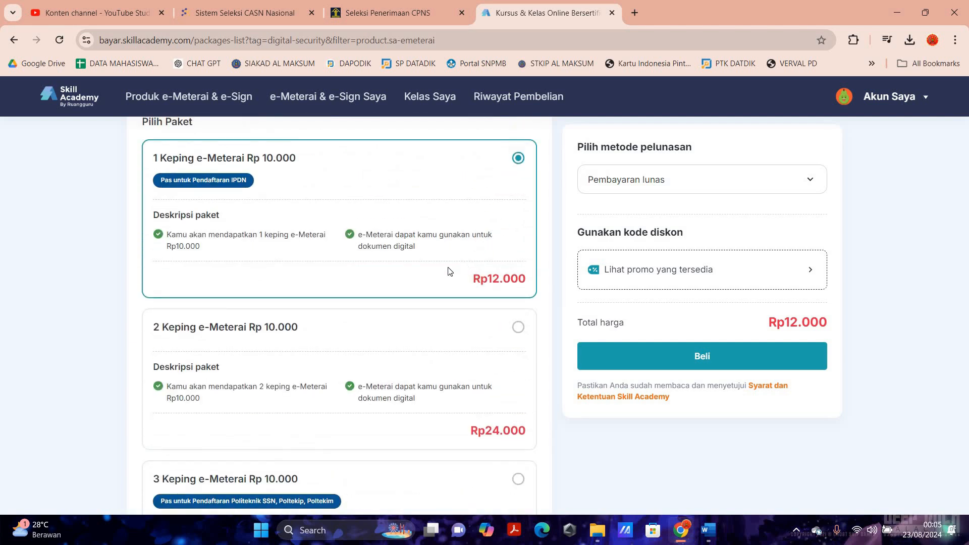
{"action": "scroll", "coordinate": [244, 279], "scroll_direction": "up", "scroll_amount": 1}
{"action": "scroll", "coordinate": [244, 279], "scroll_direction": "up", "scroll_amount": 1}
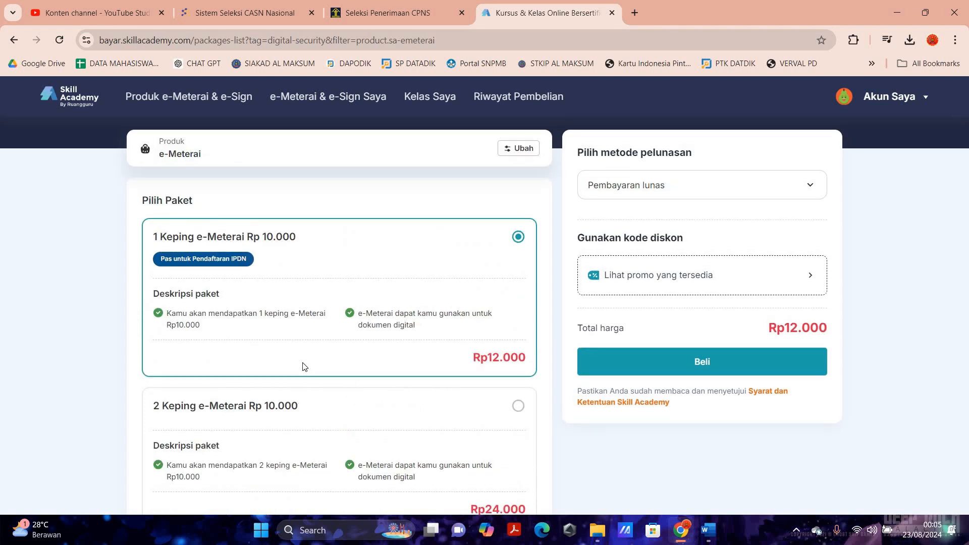
{"action": "left_click", "coordinate": [681, 190]}
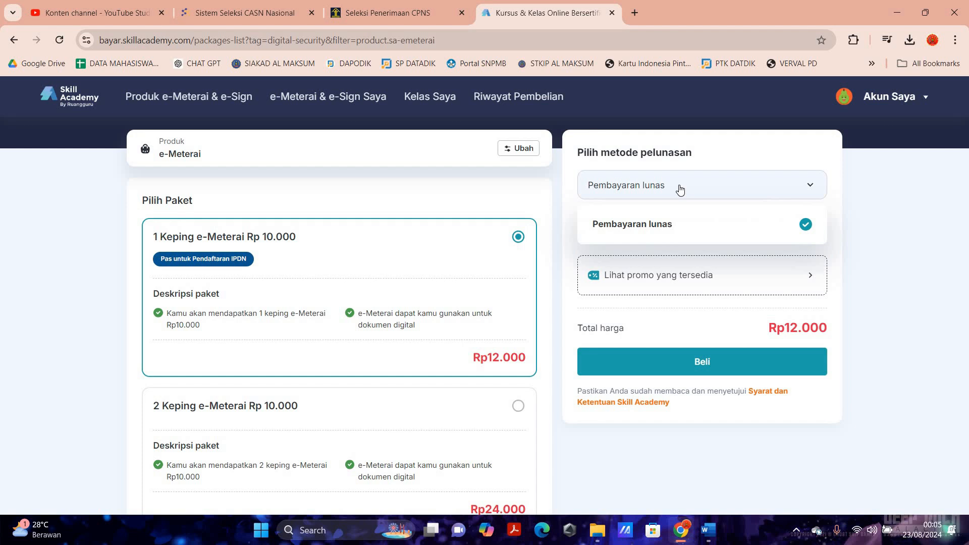
{"action": "left_click", "coordinate": [699, 225]}
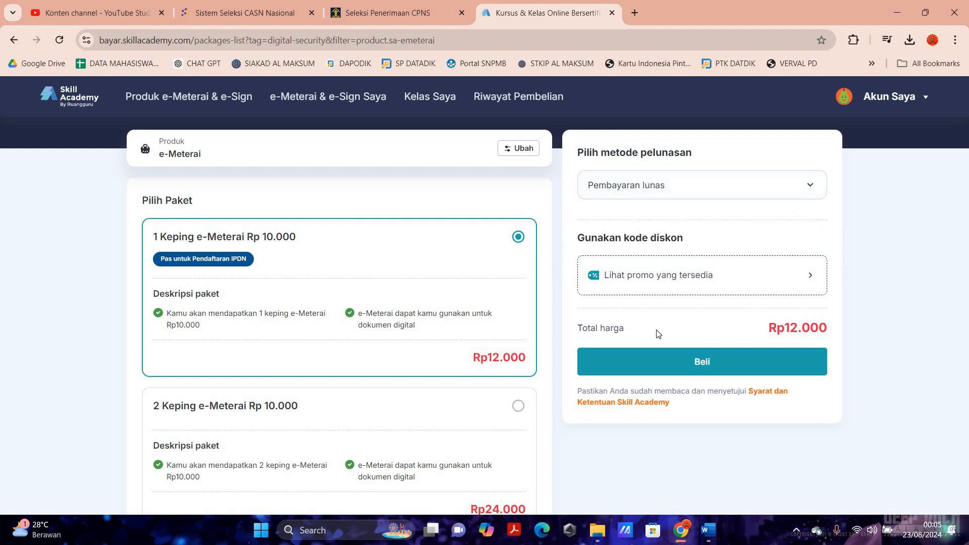
{"action": "left_click", "coordinate": [720, 368]}
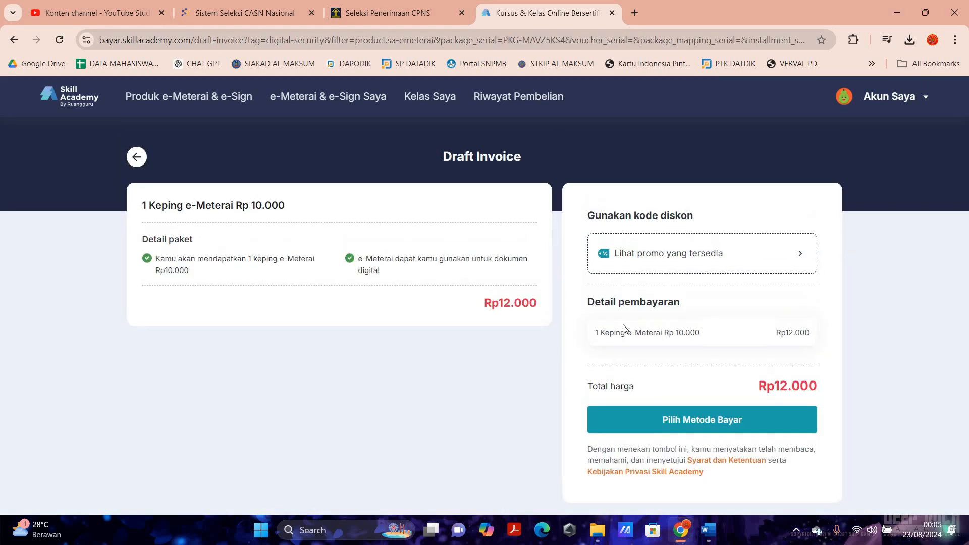
- Choose QRIS as the payment method to display the Rp12.000 Midtrans QR code
{"action": "scroll", "coordinate": [693, 407], "scroll_direction": "down", "scroll_amount": 1}
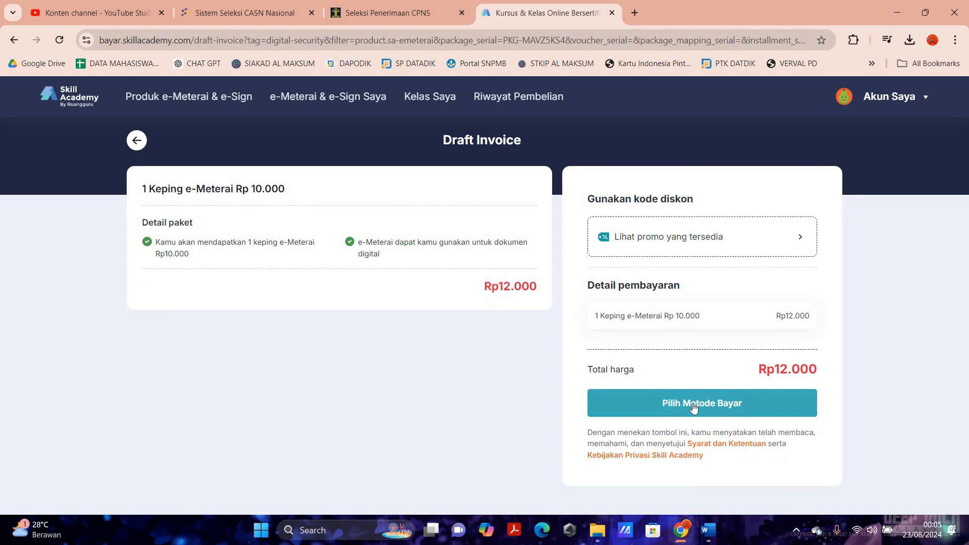
{"action": "left_click", "coordinate": [692, 407]}
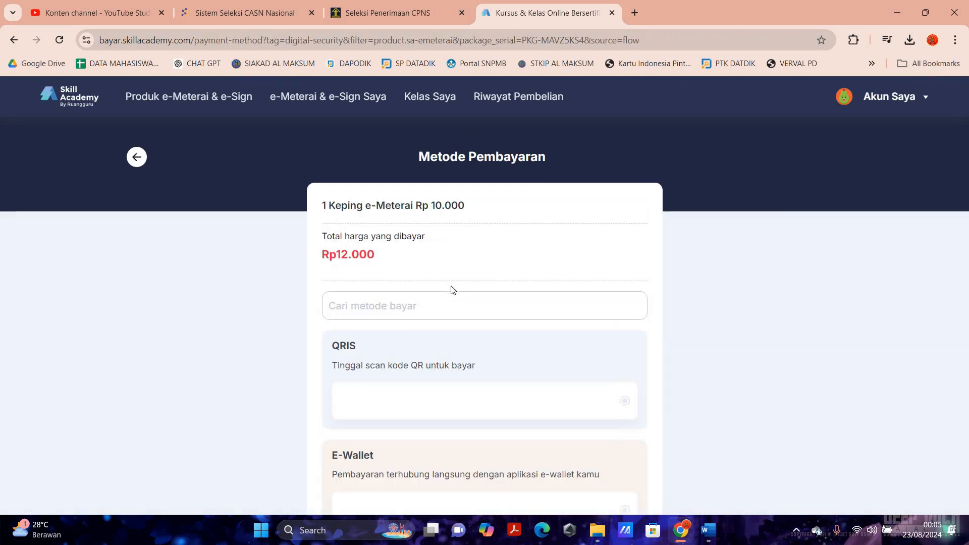
{"action": "scroll", "coordinate": [452, 289], "scroll_direction": "down", "scroll_amount": 2}
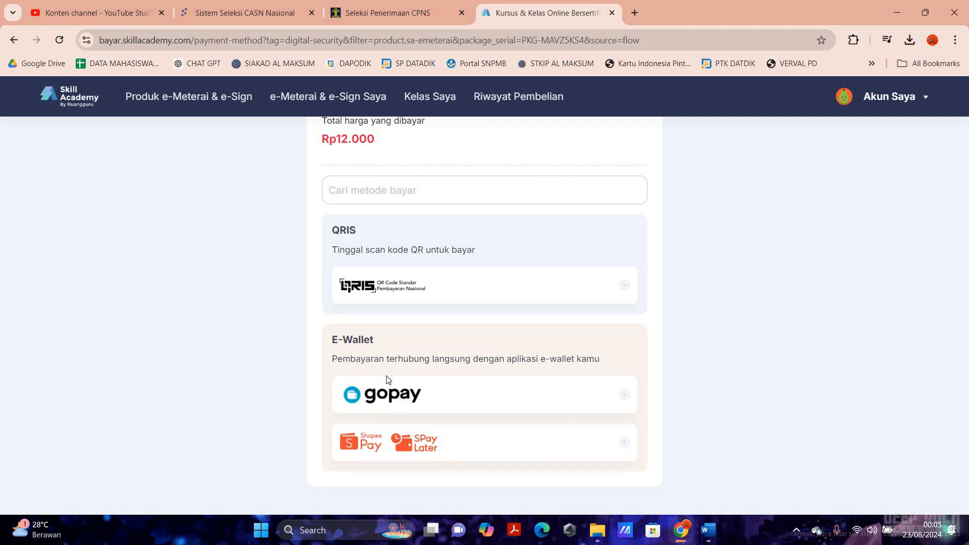
{"action": "left_click", "coordinate": [624, 287]}
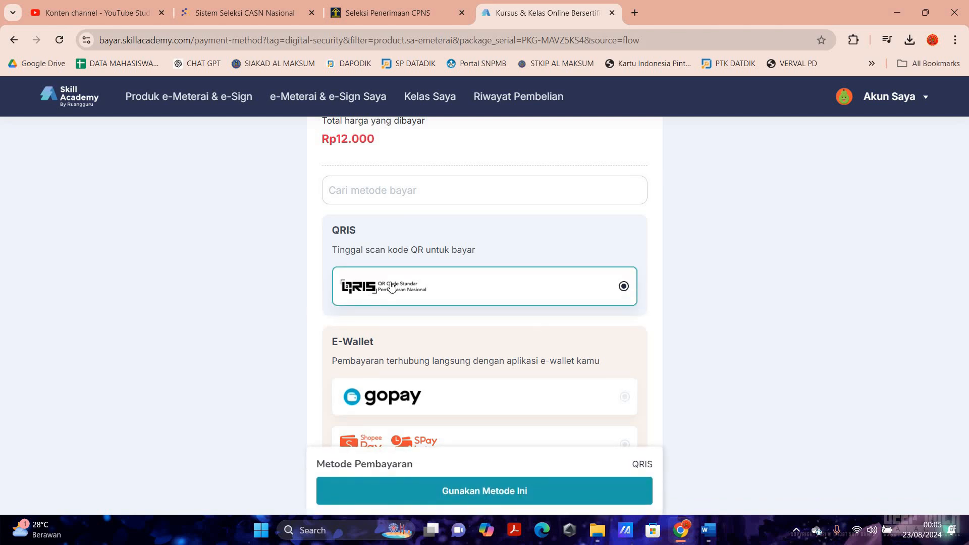
{"action": "scroll", "coordinate": [392, 287], "scroll_direction": "up", "scroll_amount": 2}
{"action": "scroll", "coordinate": [705, 358], "scroll_direction": "down", "scroll_amount": 4}
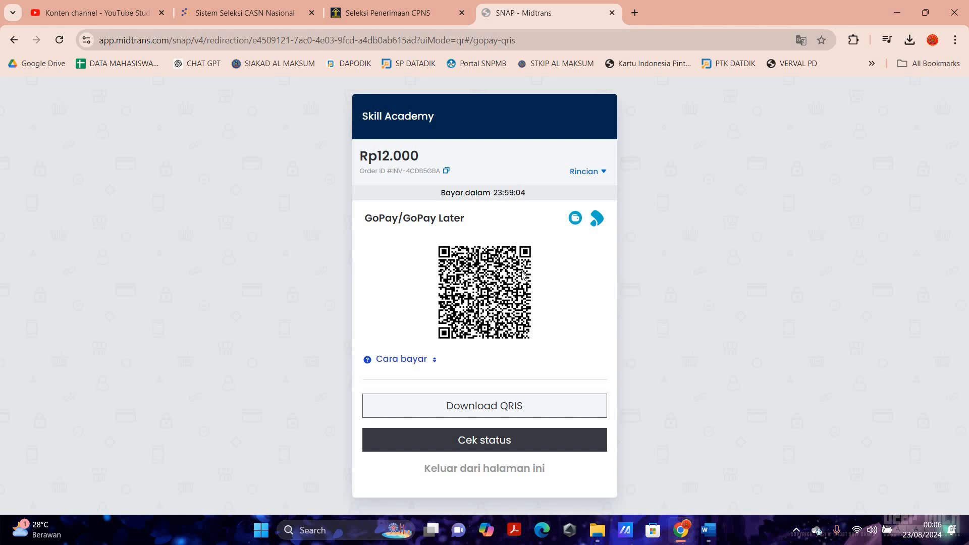
- Confirm the QRIS payment succeeded and reload the purchase history page
{"action": "left_click", "coordinate": [483, 445]}
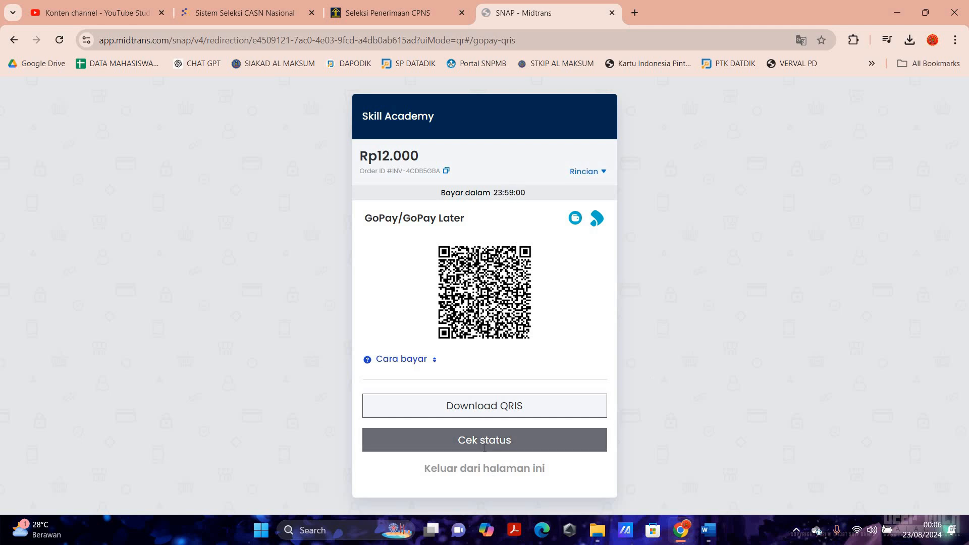
{"action": "left_click", "coordinate": [495, 477]}
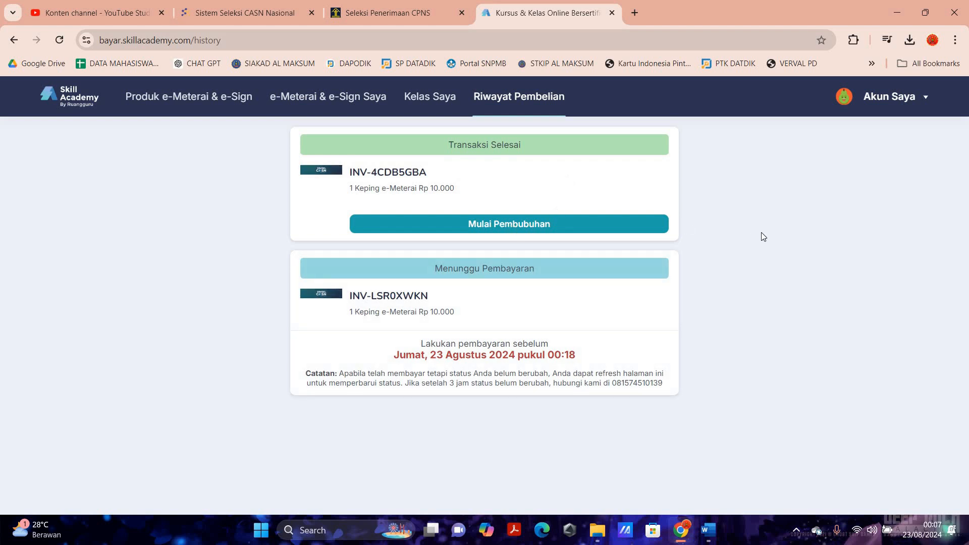
{"action": "key", "text": "F5"}
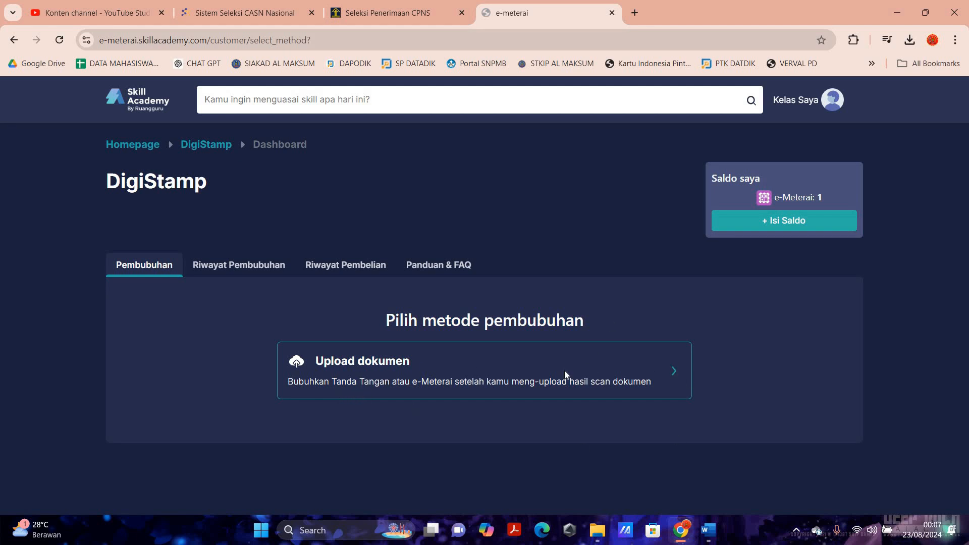
- Start a document-upload stamping with e-Meterai as the stamping type
{"action": "left_click", "coordinate": [502, 386]}
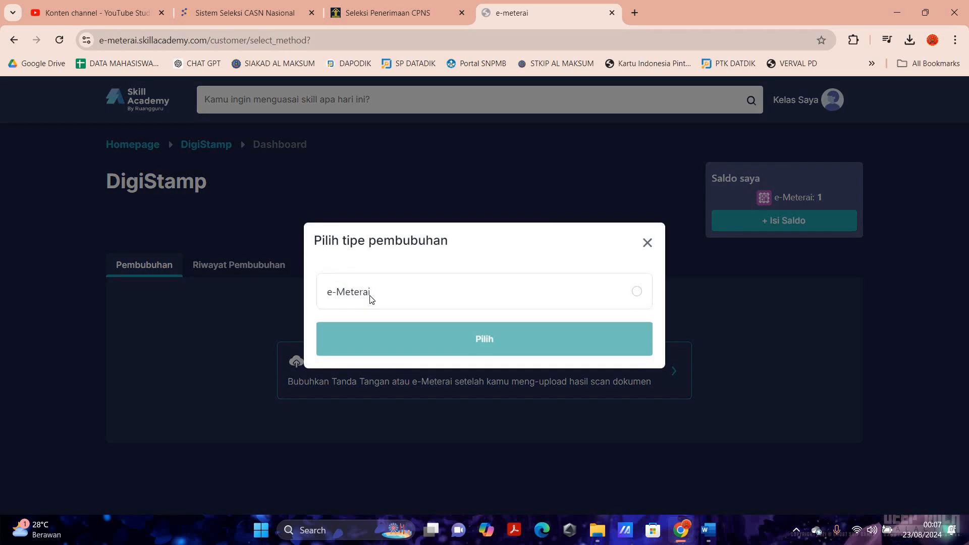
{"action": "left_click", "coordinate": [637, 291]}
{"action": "left_click", "coordinate": [498, 338]}
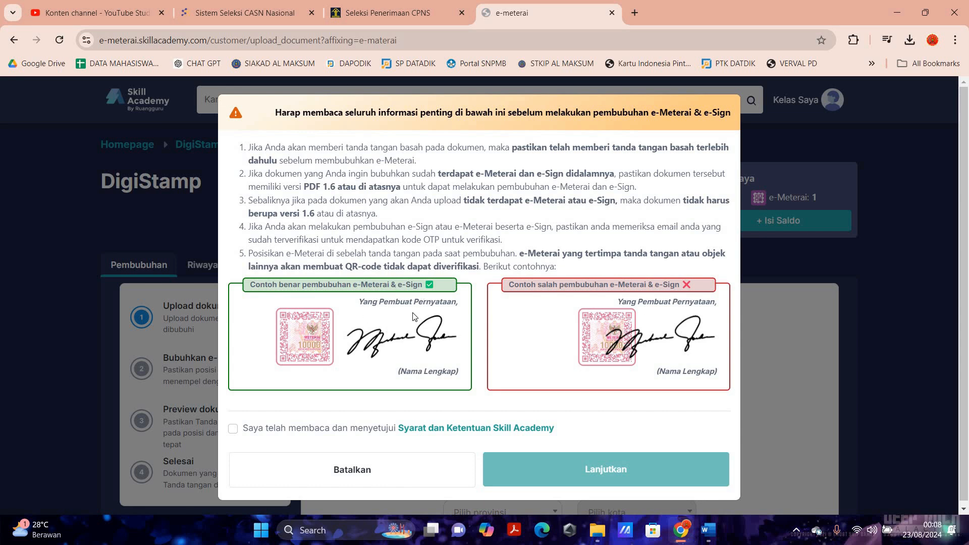
- Accept the notice and set the location to SUMATERA UTARA, KABUPATEN LANGKAT
{"action": "left_click", "coordinate": [564, 470]}
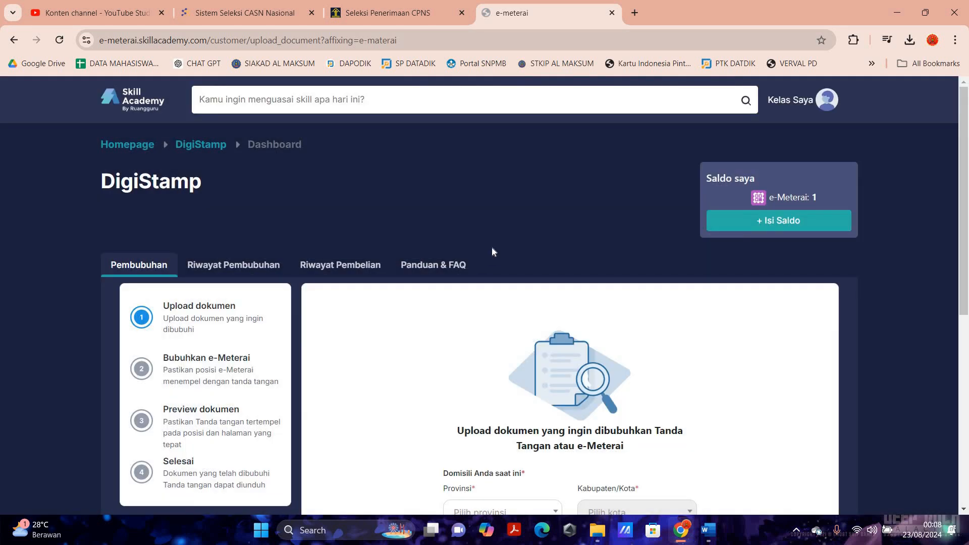
{"action": "scroll", "coordinate": [537, 224], "scroll_direction": "down", "scroll_amount": 4}
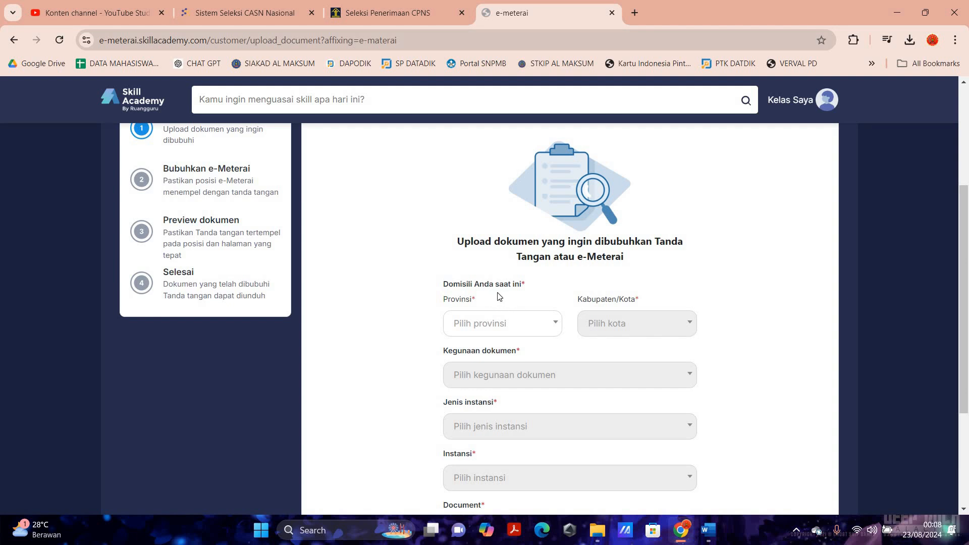
{"action": "scroll", "coordinate": [543, 222], "scroll_direction": "down", "scroll_amount": 2}
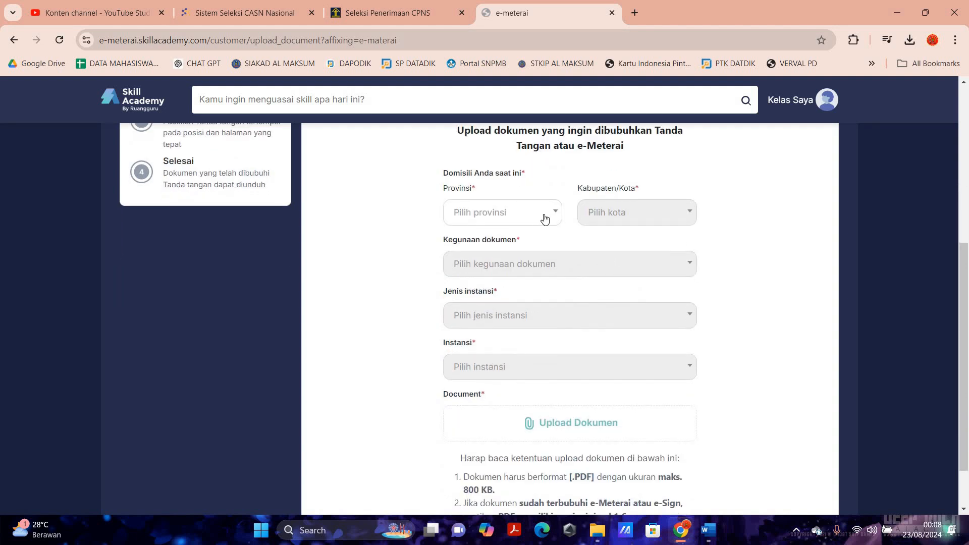
{"action": "left_click", "coordinate": [545, 219]}
{"action": "type", "text": "suma"}
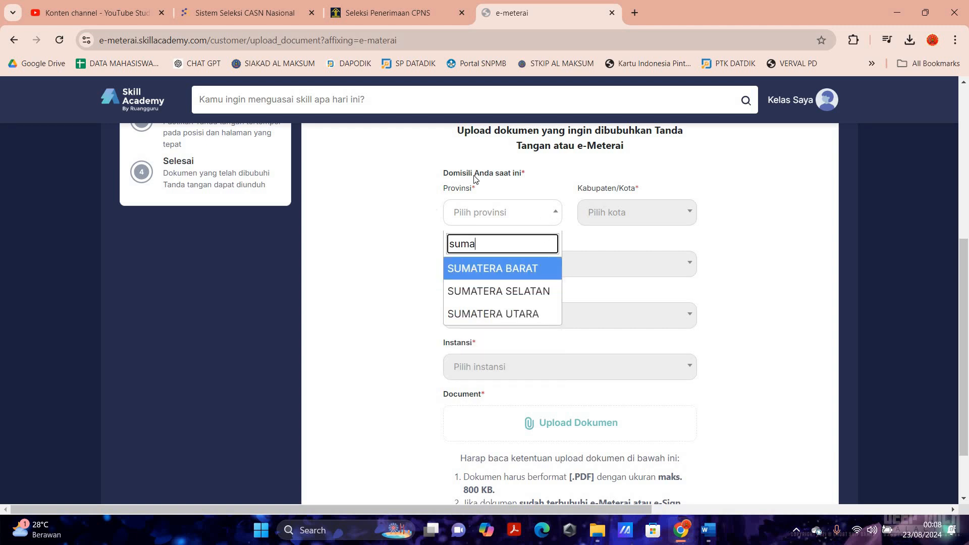
{"action": "key", "text": "Down"}
{"action": "key", "text": "Down"}
{"action": "key", "text": "Return"}
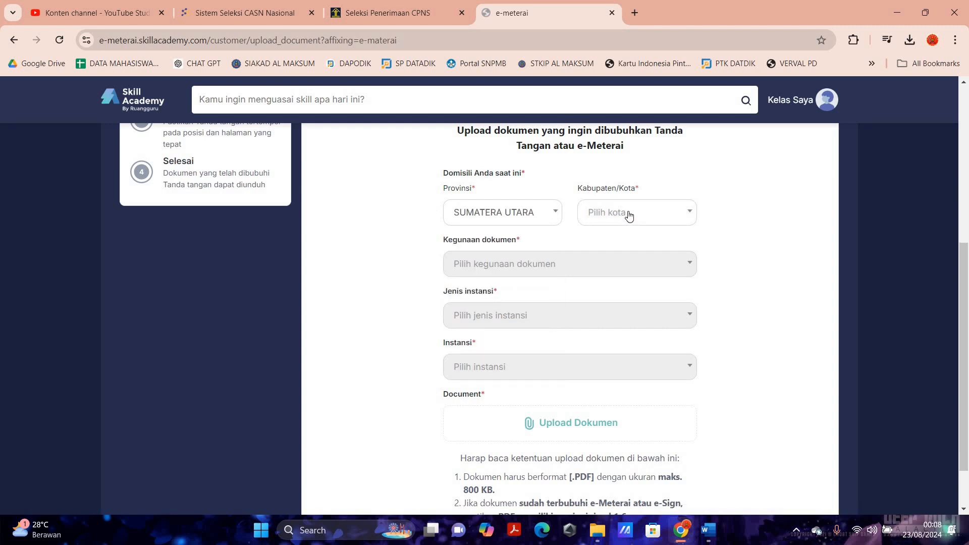
{"action": "left_click", "coordinate": [628, 216]}
{"action": "type", "text": "lang"}
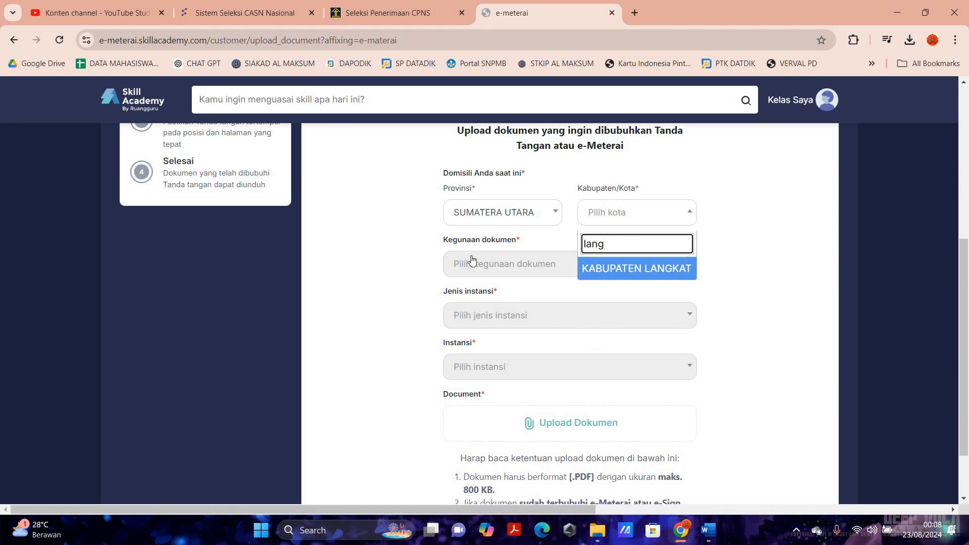
{"action": "key", "text": "Return"}
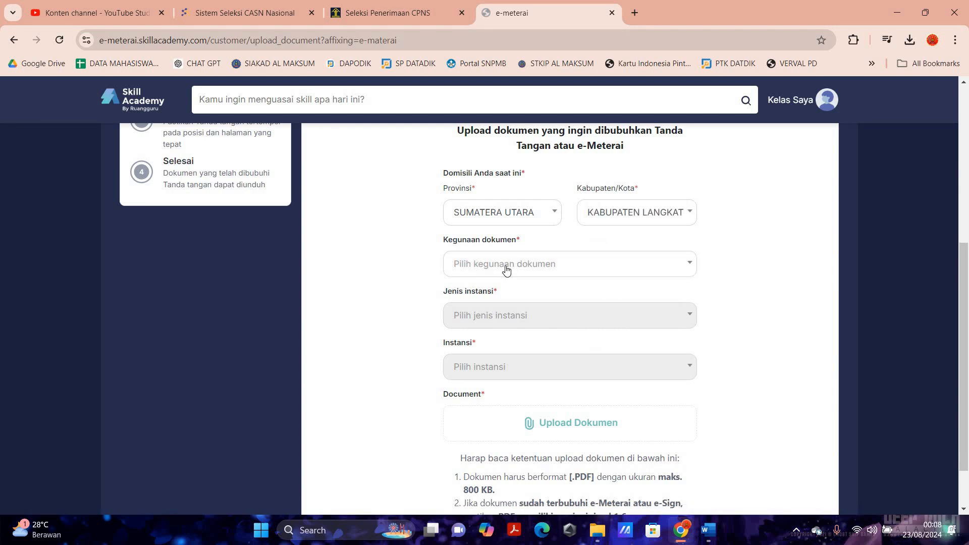
- Set the purpose to Seleksi CPNS at Kementrian Hukum dan HAM, then upload the letter PDF
{"action": "left_click", "coordinate": [506, 271]}
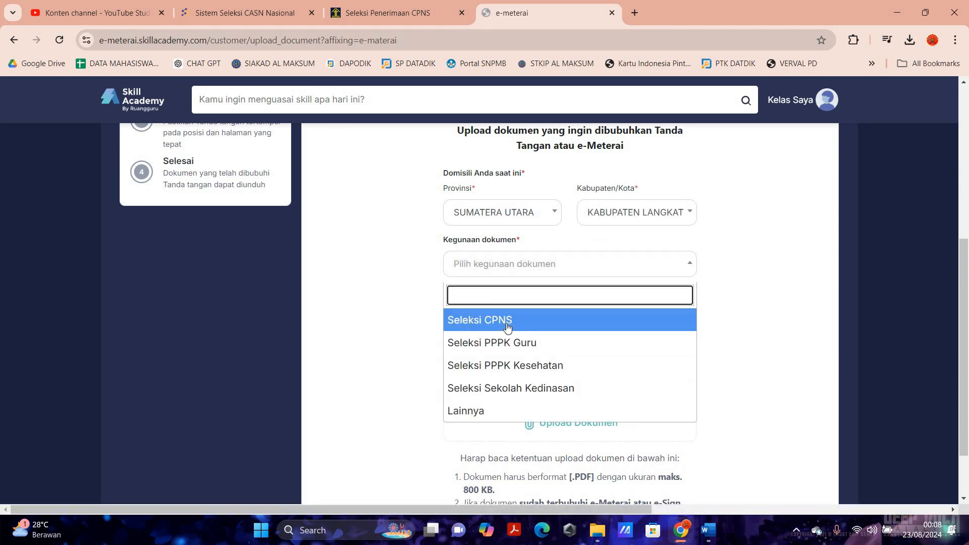
{"action": "left_click", "coordinate": [480, 323]}
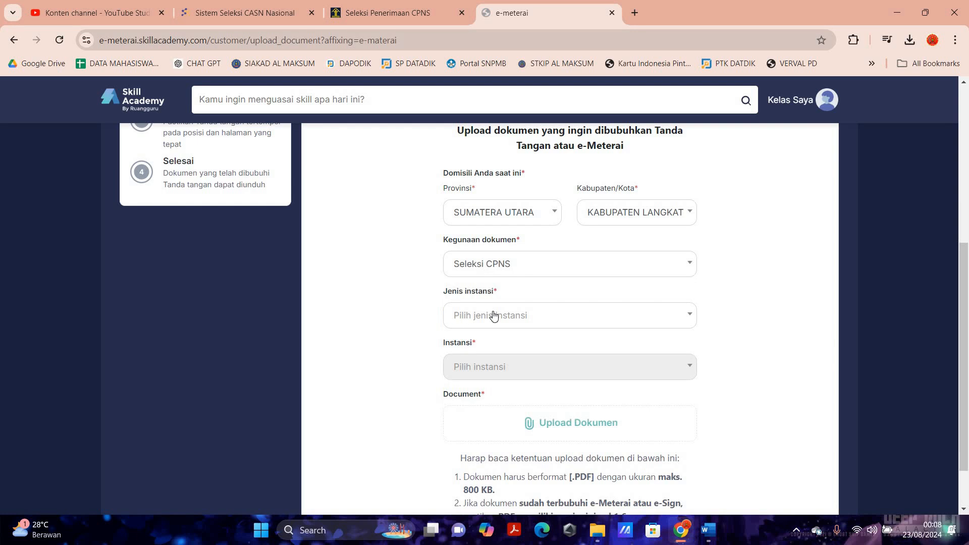
{"action": "scroll", "coordinate": [512, 350], "scroll_direction": "up", "scroll_amount": 1}
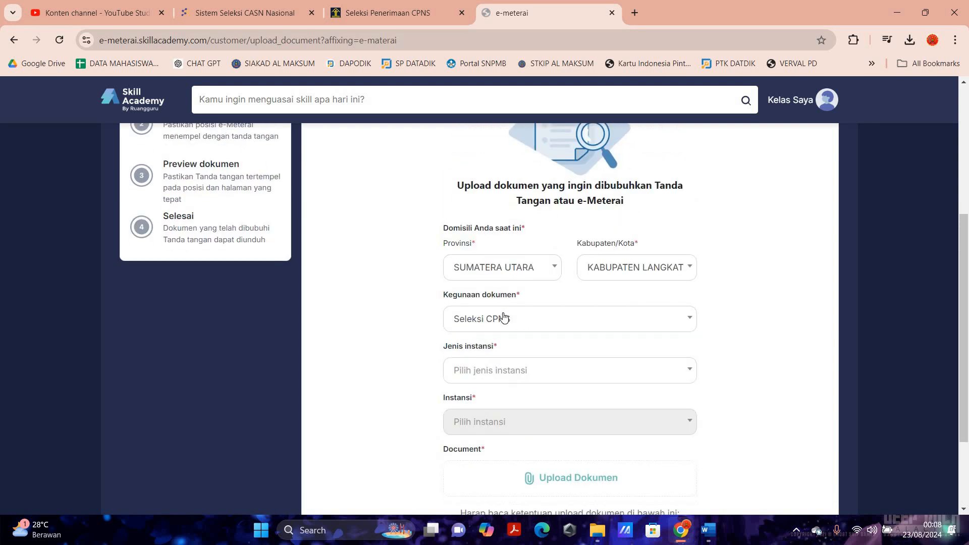
{"action": "scroll", "coordinate": [504, 317], "scroll_direction": "down", "scroll_amount": 1}
{"action": "left_click", "coordinate": [504, 316]}
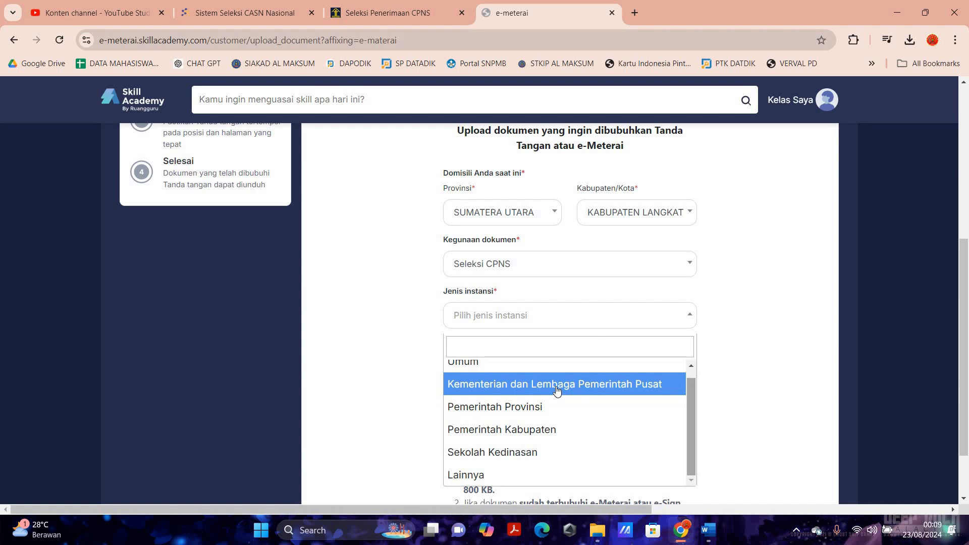
{"action": "left_click", "coordinate": [479, 374]}
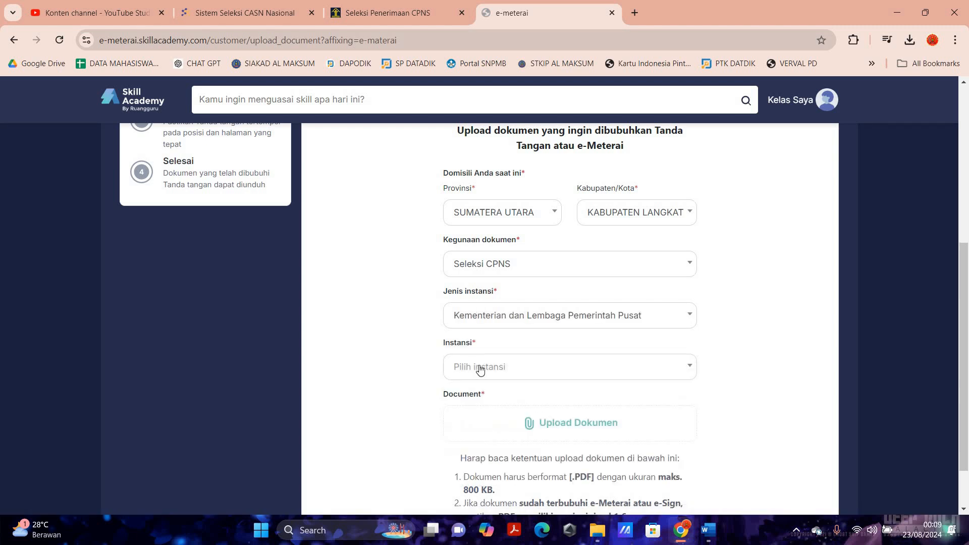
{"action": "left_click", "coordinate": [480, 370]}
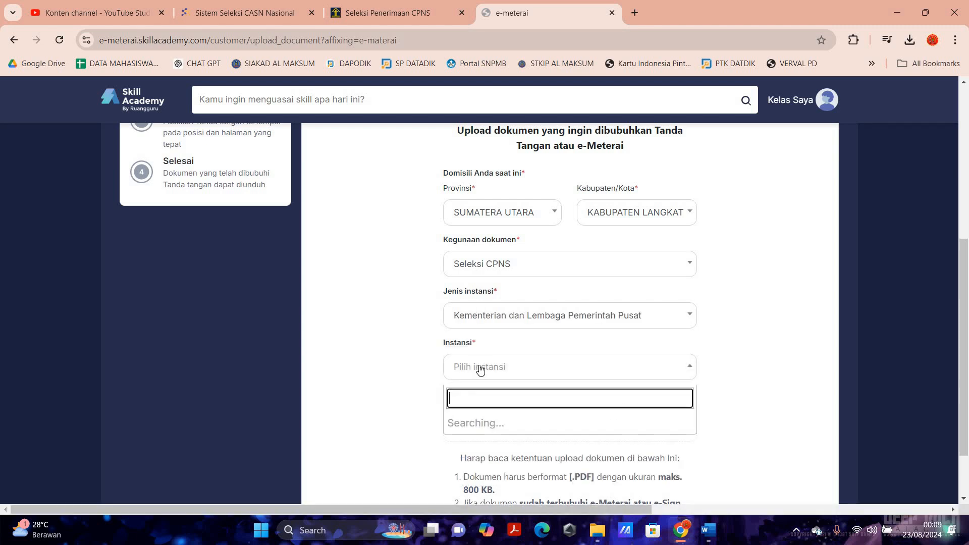
{"action": "type", "text": "hu"}
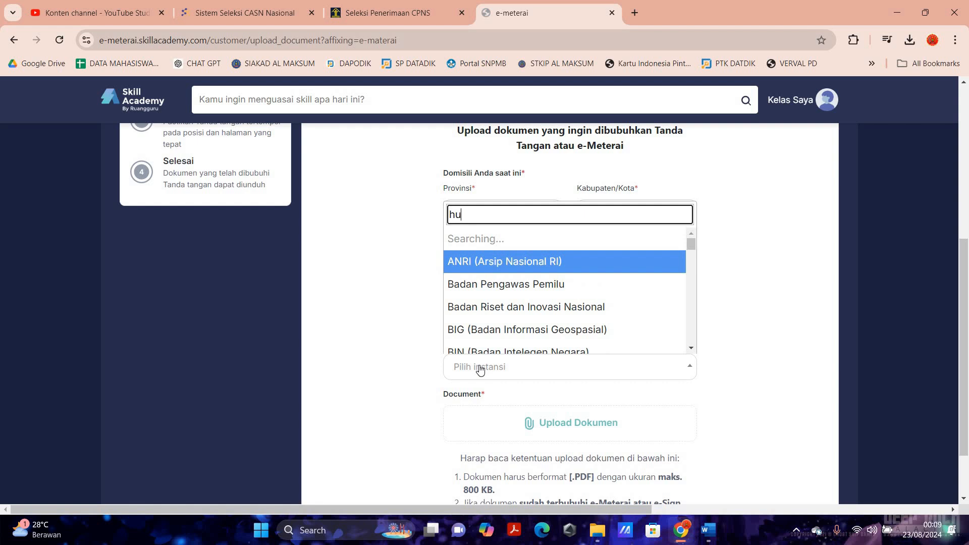
{"action": "type", "text": "kum"}
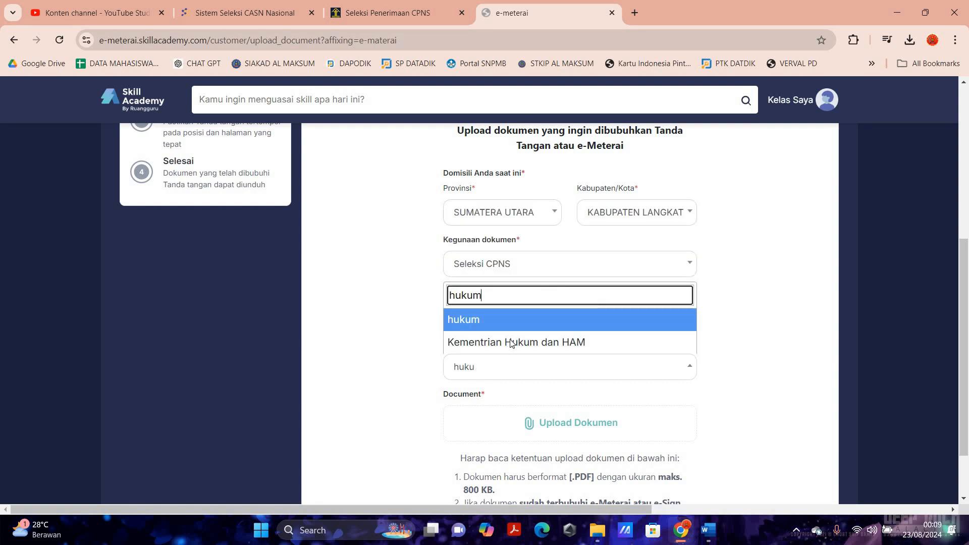
{"action": "left_click", "coordinate": [520, 341]}
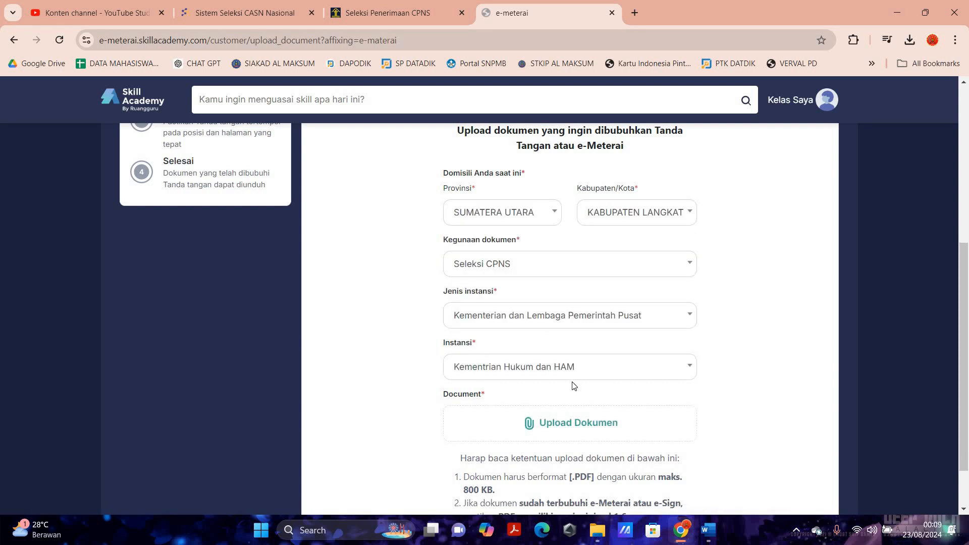
{"action": "scroll", "coordinate": [574, 386], "scroll_direction": "down", "scroll_amount": 1}
{"action": "left_click", "coordinate": [595, 354]}
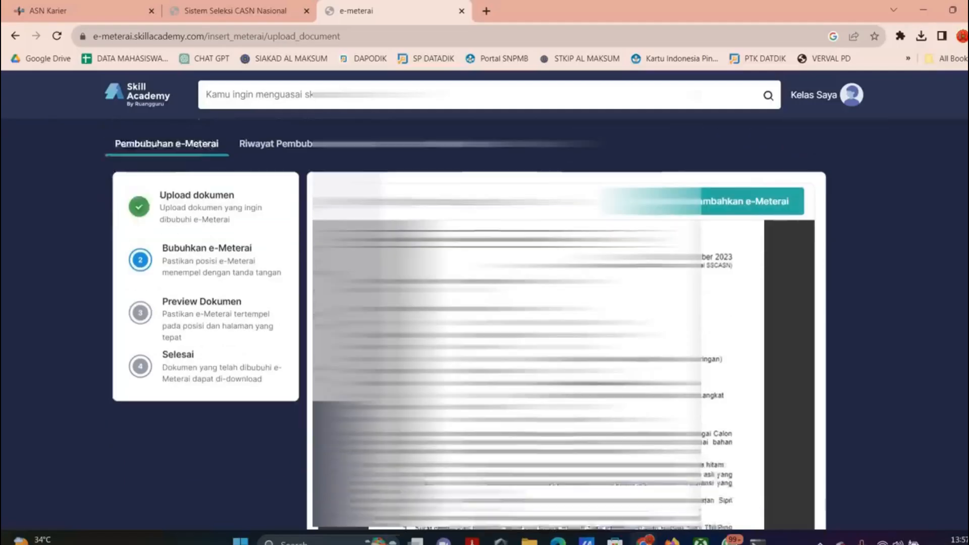
- Add one e-Meterai, position it beside the letter's signature, and preview the placement
{"action": "scroll", "coordinate": [728, 281], "scroll_direction": "down", "scroll_amount": 5}
{"action": "scroll", "coordinate": [728, 298], "scroll_direction": "up", "scroll_amount": 6}
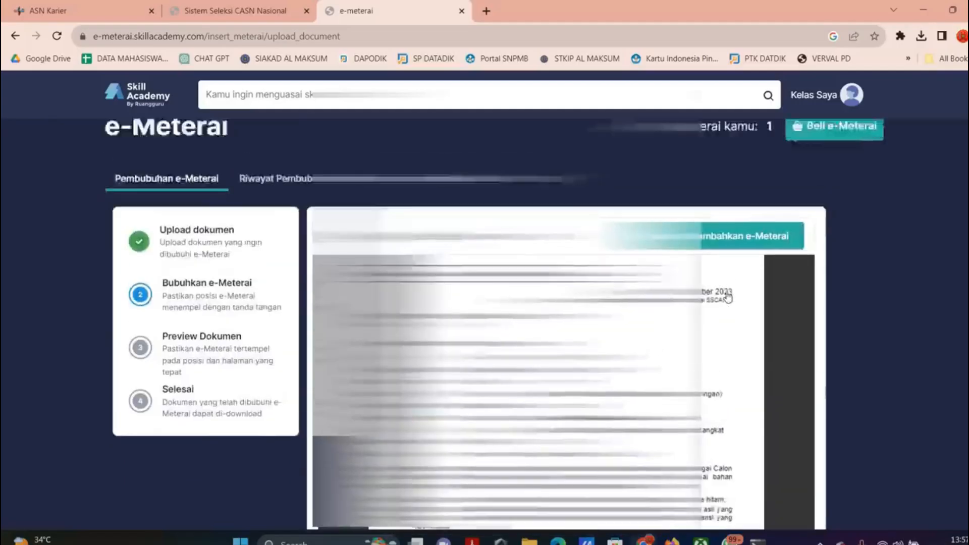
{"action": "scroll", "coordinate": [729, 298], "scroll_direction": "up", "scroll_amount": 1}
{"action": "scroll", "coordinate": [730, 295], "scroll_direction": "up", "scroll_amount": 4}
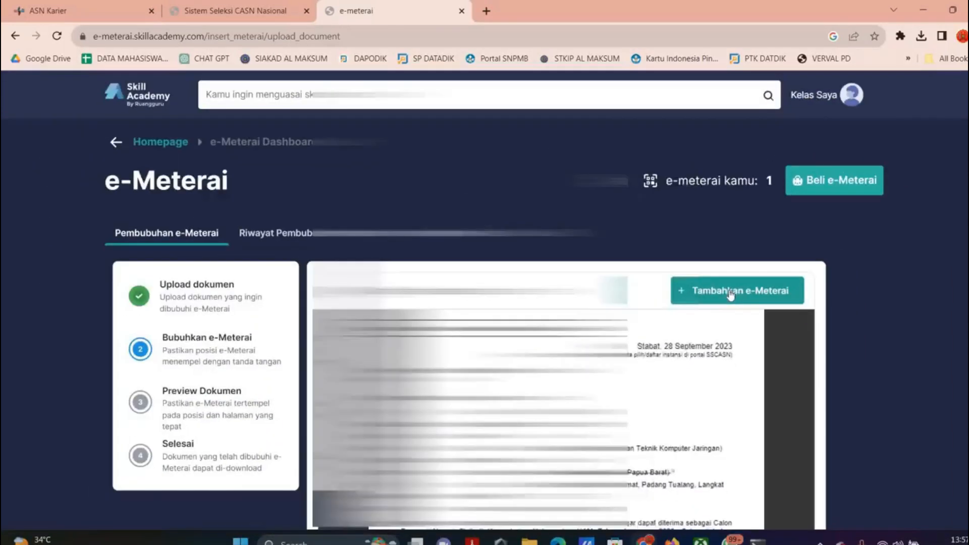
{"action": "left_click", "coordinate": [730, 295]}
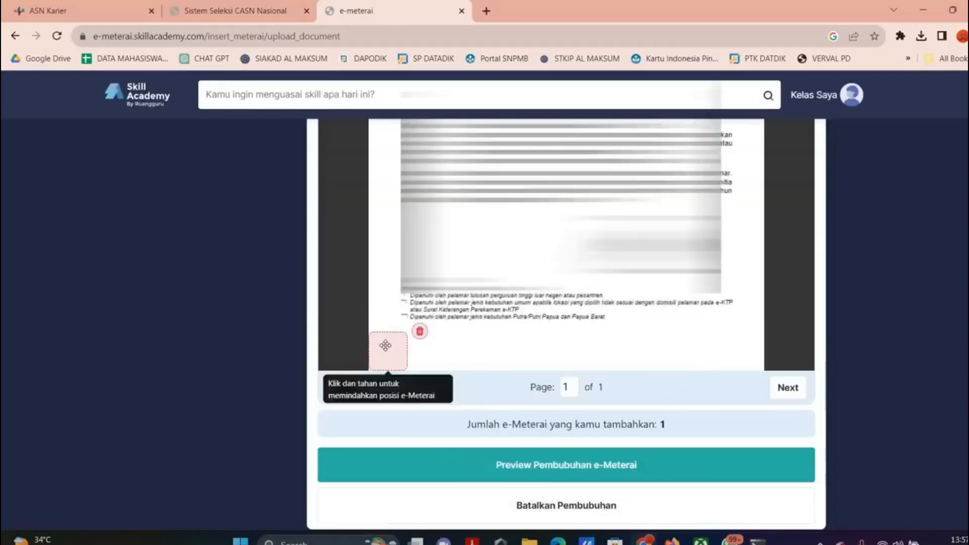
{"action": "left_click_drag", "start_coordinate": [385, 345], "coordinate": [511, 258]}
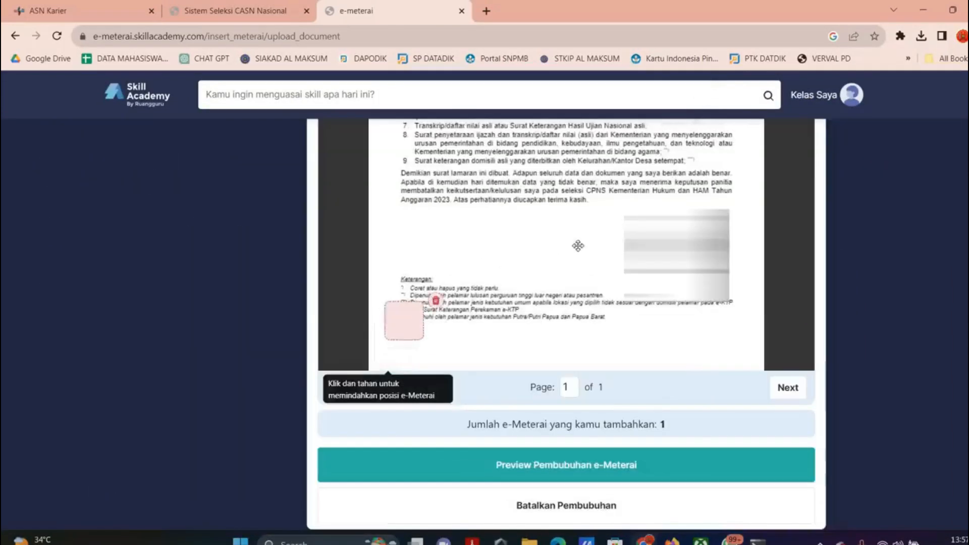
{"action": "left_click_drag", "start_coordinate": [594, 242], "coordinate": [600, 247]}
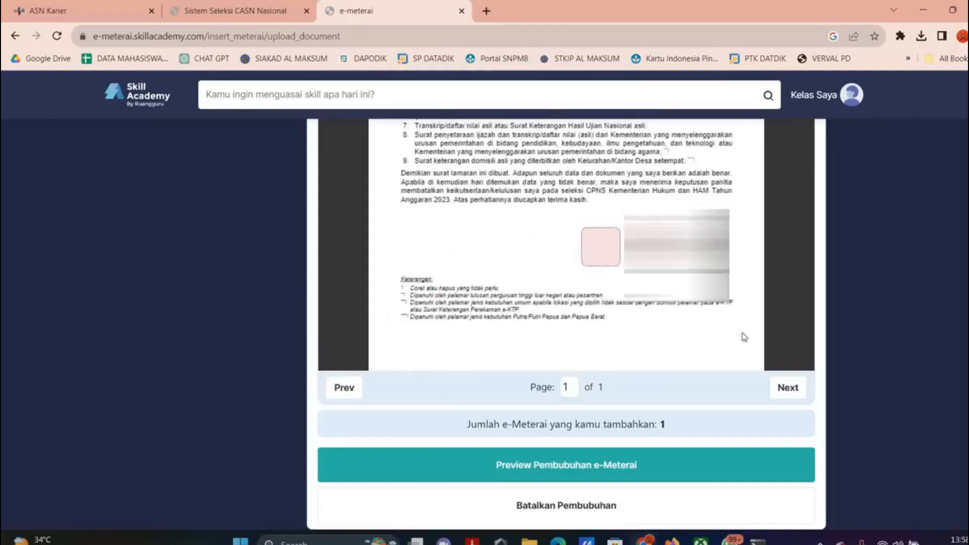
{"action": "left_click", "coordinate": [565, 475]}
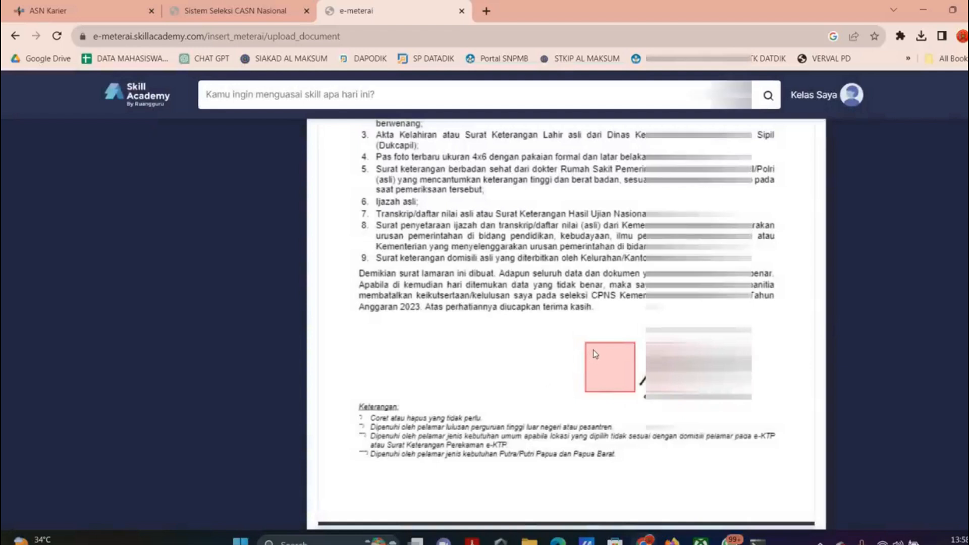
{"action": "scroll", "coordinate": [791, 337], "scroll_direction": "down", "scroll_amount": 3}
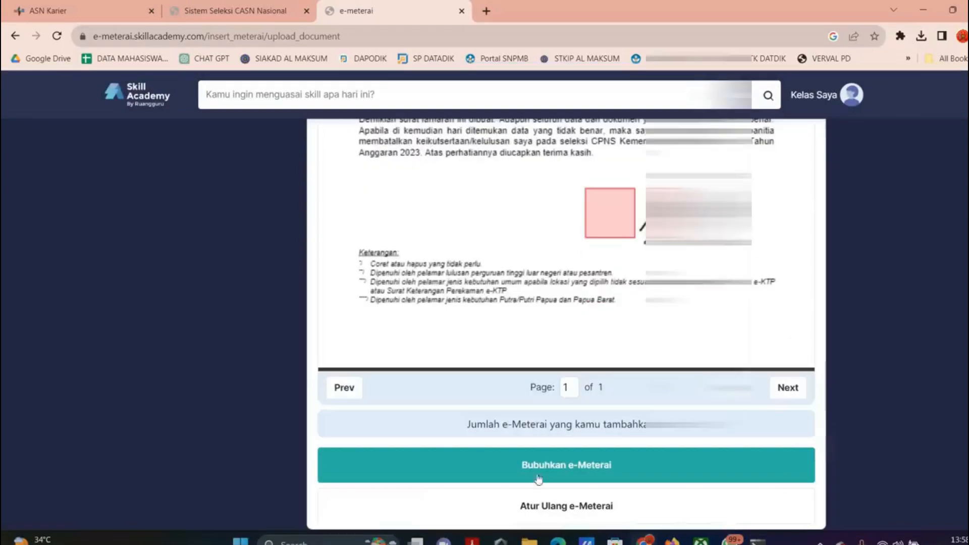
- Apply the single e-Meterai after agreeing to the Skill Academy terms and conditions
{"action": "left_click", "coordinate": [566, 466]}
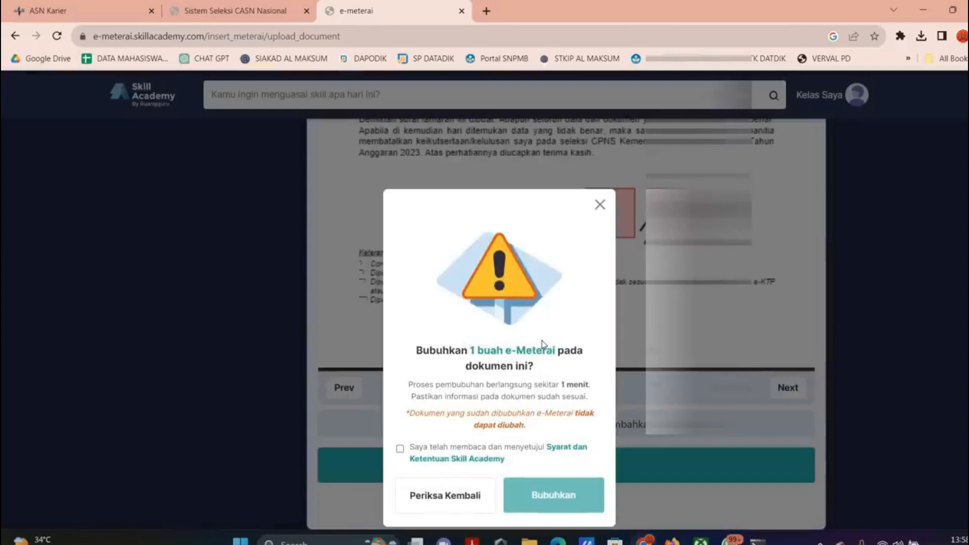
{"action": "left_click_drag", "start_coordinate": [461, 349], "coordinate": [543, 350]}
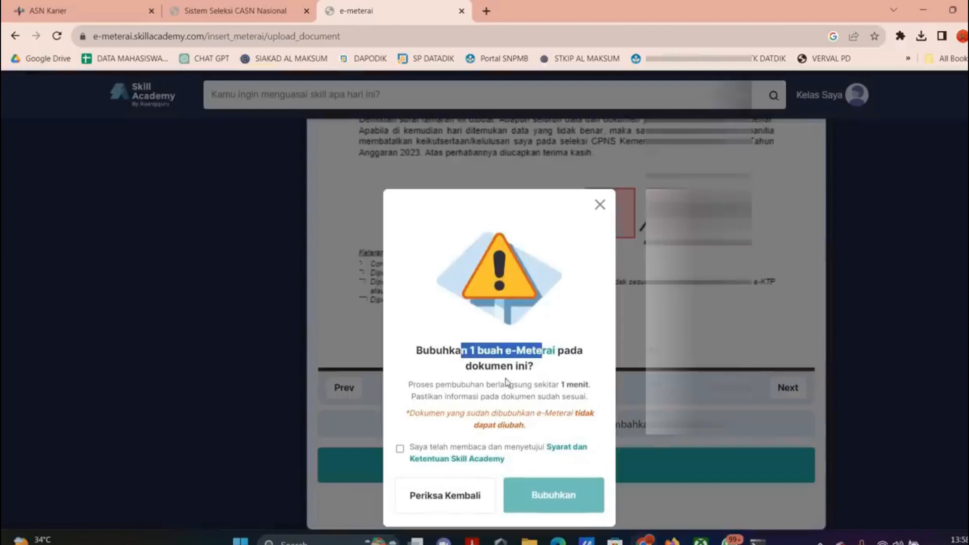
{"action": "left_click_drag", "start_coordinate": [513, 384], "coordinate": [408, 384]}
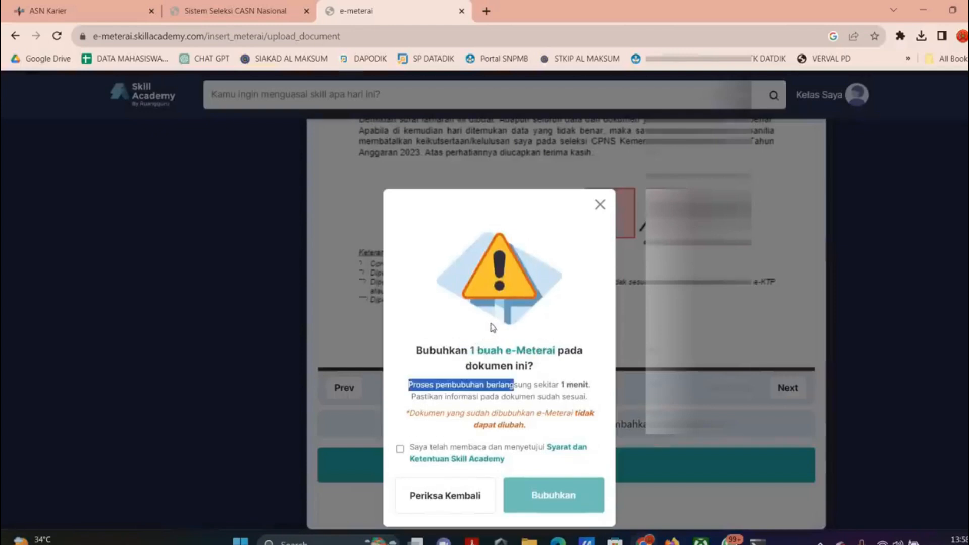
{"action": "left_click", "coordinate": [399, 449]}
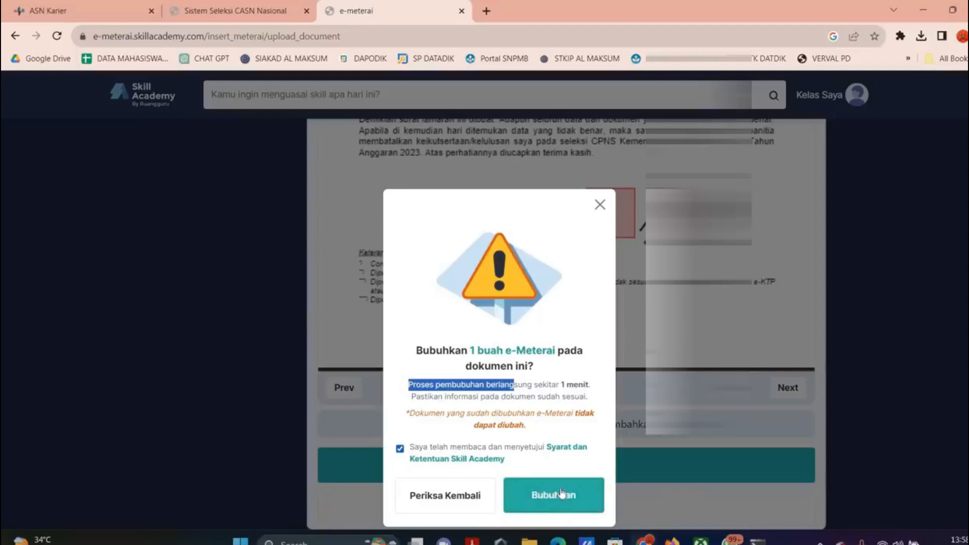
{"action": "left_click", "coordinate": [553, 495]}
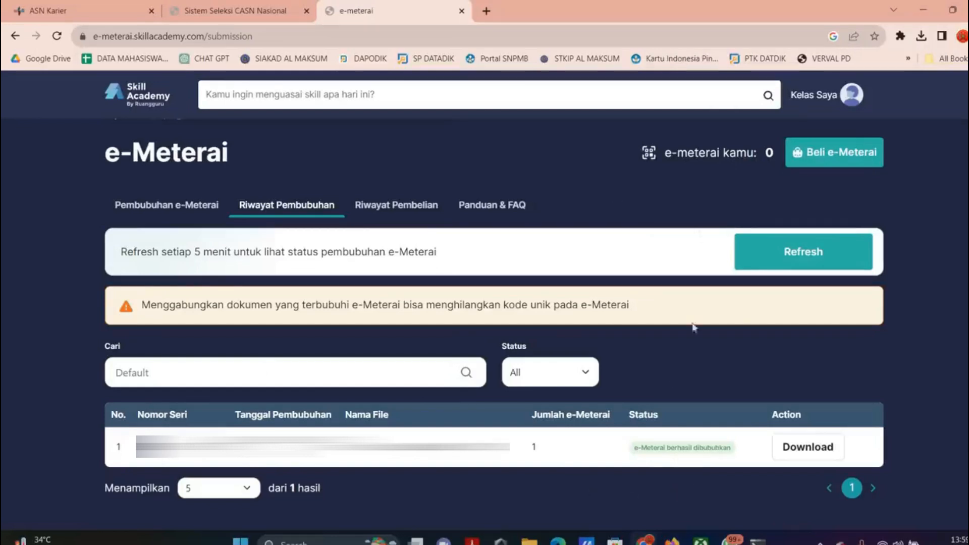
- Download the stamped letter as a PDF from its Riwayat Pembubuhan row
{"action": "scroll", "coordinate": [823, 457], "scroll_direction": "up", "scroll_amount": 2}
{"action": "left_click", "coordinate": [824, 457]}
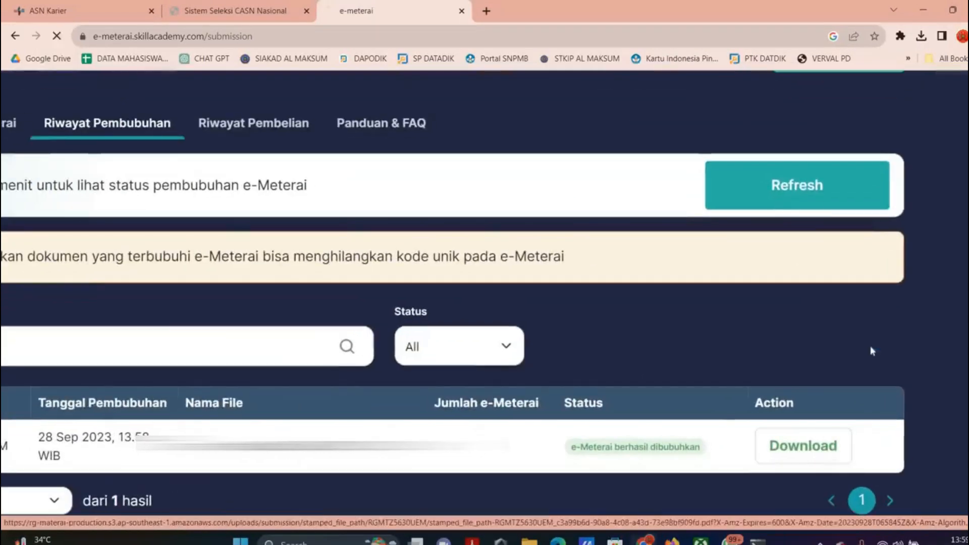
{"action": "scroll", "coordinate": [872, 348], "scroll_direction": "down", "scroll_amount": 2}
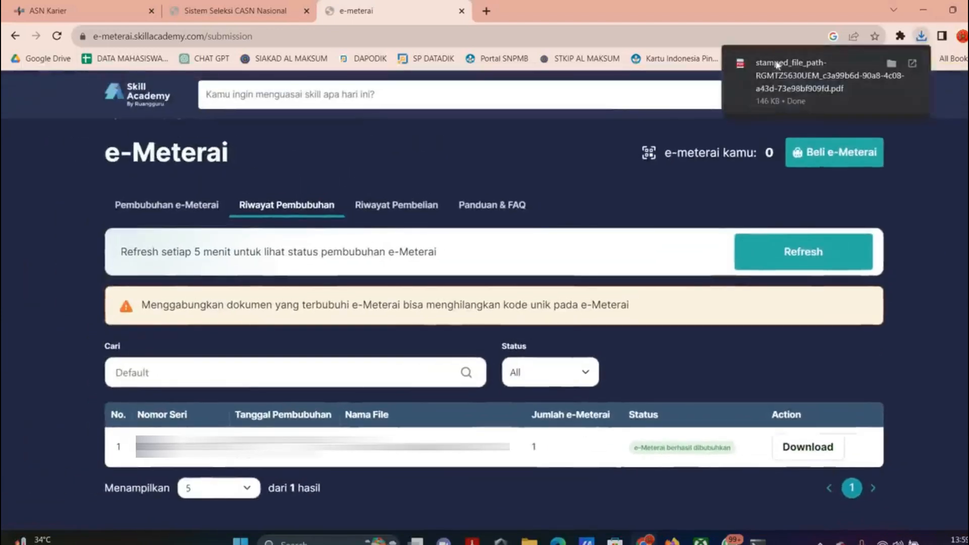
{"action": "scroll", "coordinate": [590, 319], "scroll_direction": "down", "scroll_amount": 6}
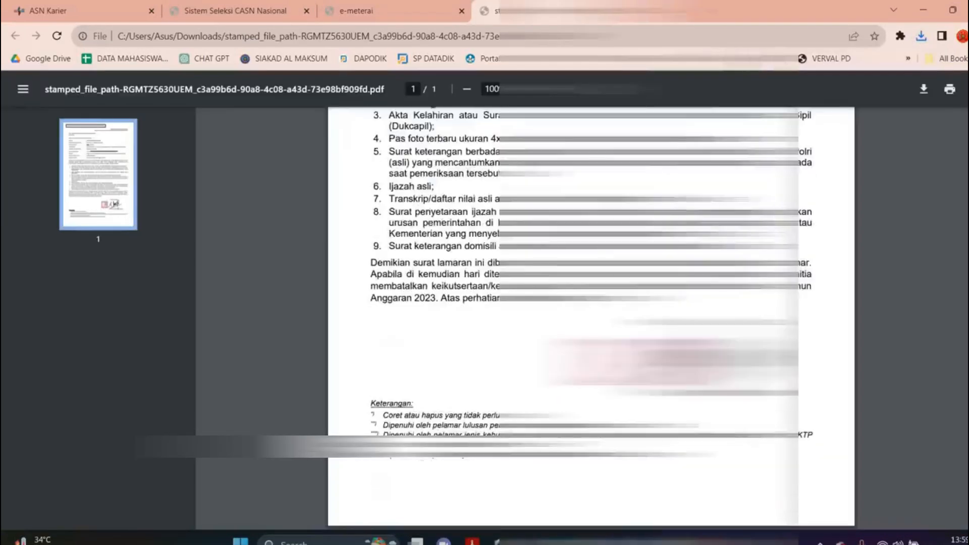
- Review the stamped PDF, then return to the e-Meterai Riwayat Pembubuhan history
{"action": "scroll", "coordinate": [591, 318], "scroll_direction": "up", "scroll_amount": 6}
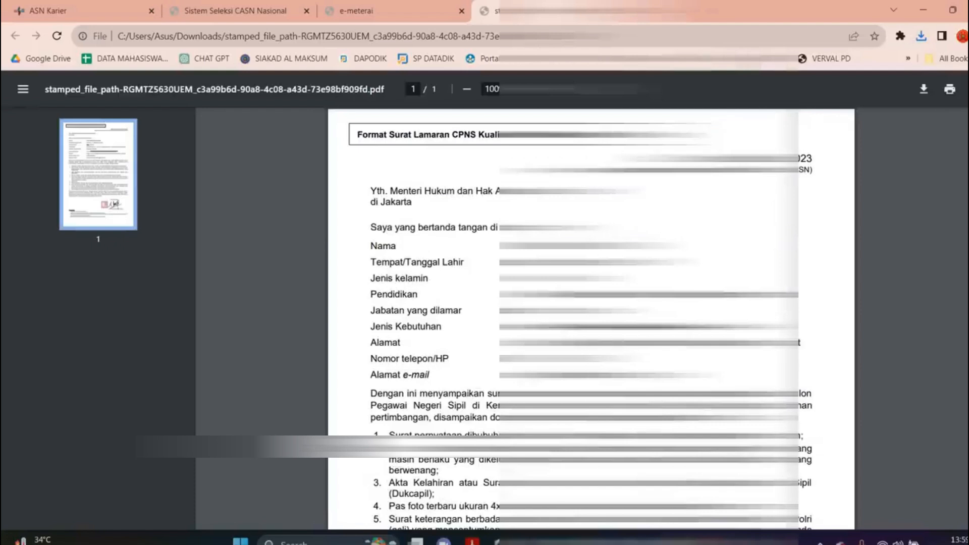
{"action": "scroll", "coordinate": [590, 318], "scroll_direction": "down", "scroll_amount": 7}
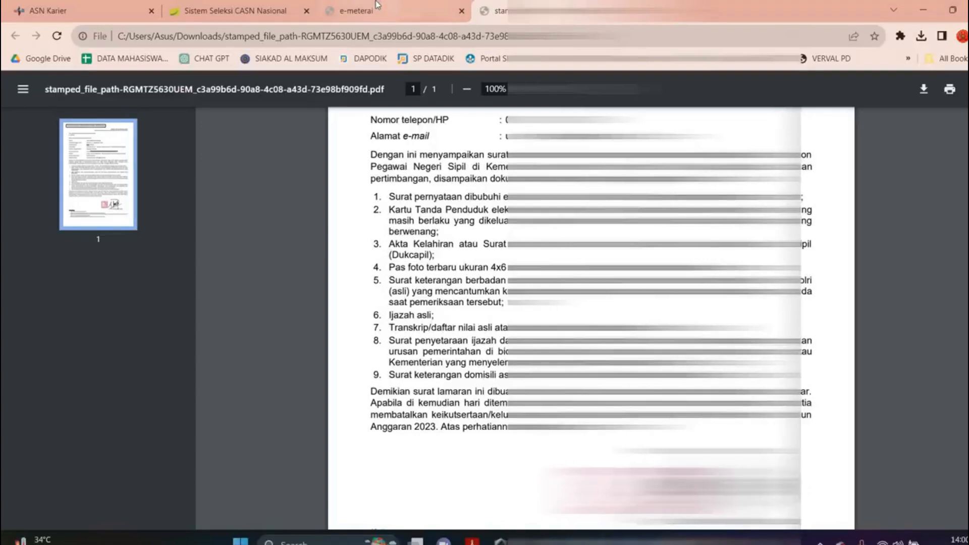
{"action": "mouse_move", "coordinate": [376, 5]}
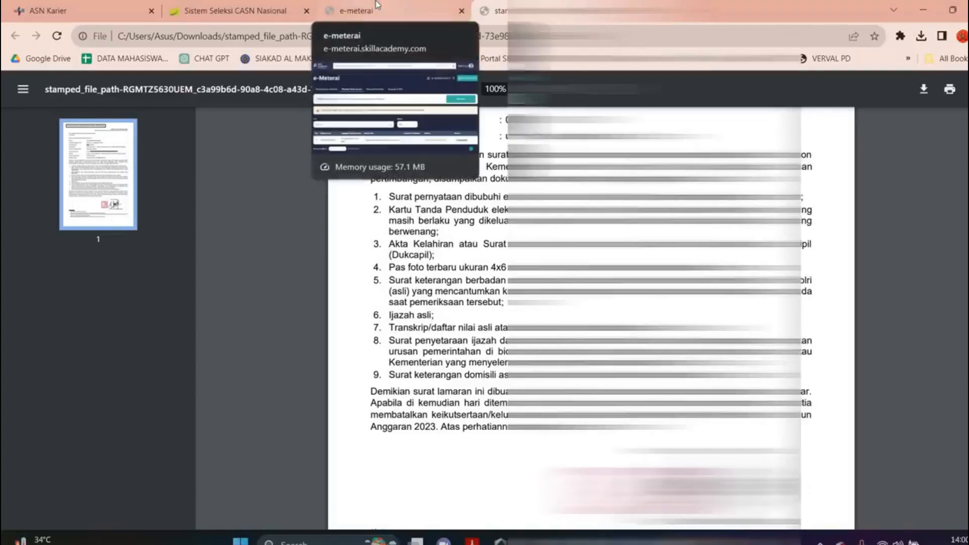
{"action": "left_click", "coordinate": [376, 6]}
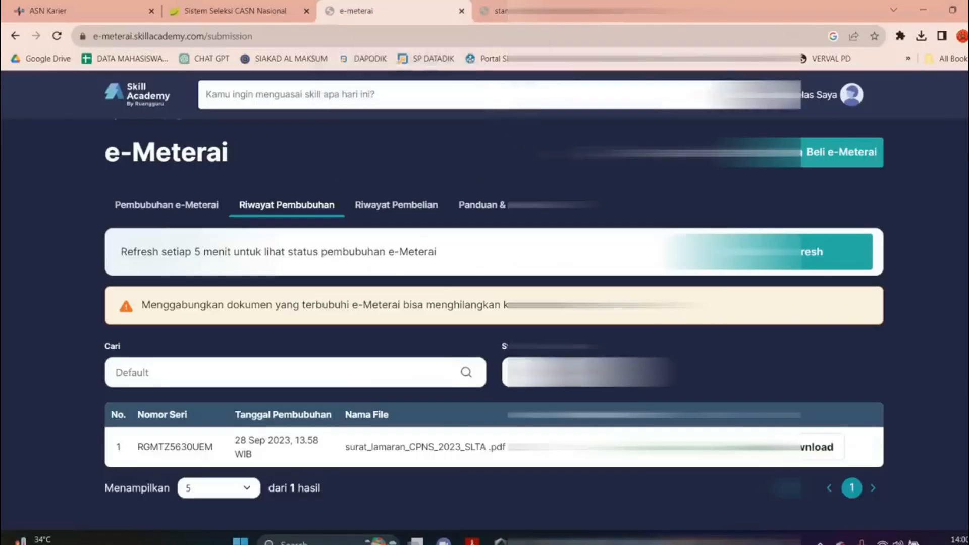